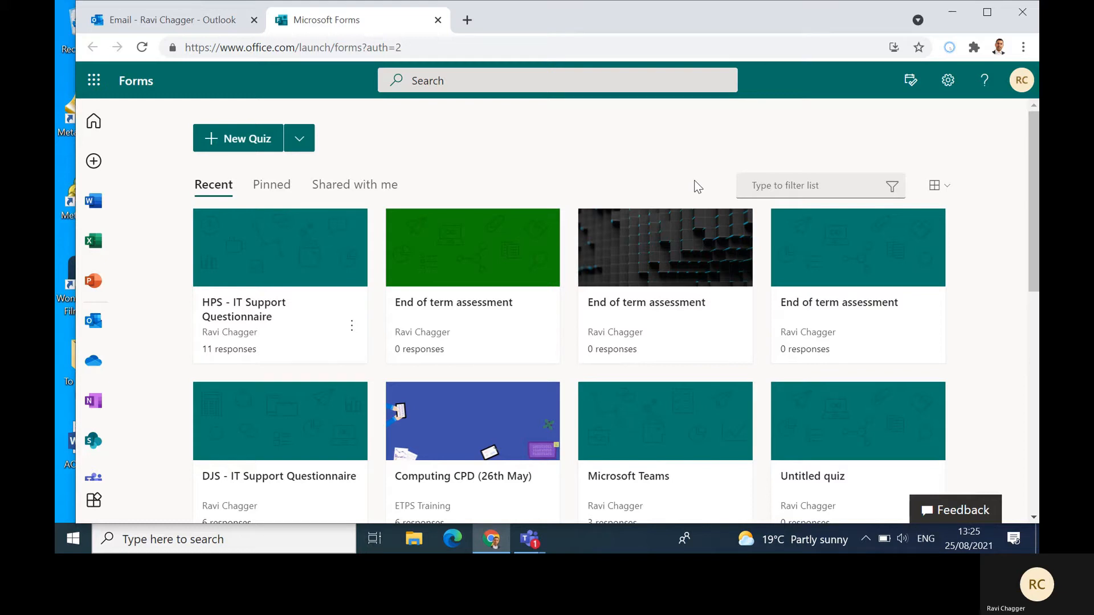
Open the "HPS - IT Support Questionnaire" form and read through its questions from start to end.
left_click(263, 316)
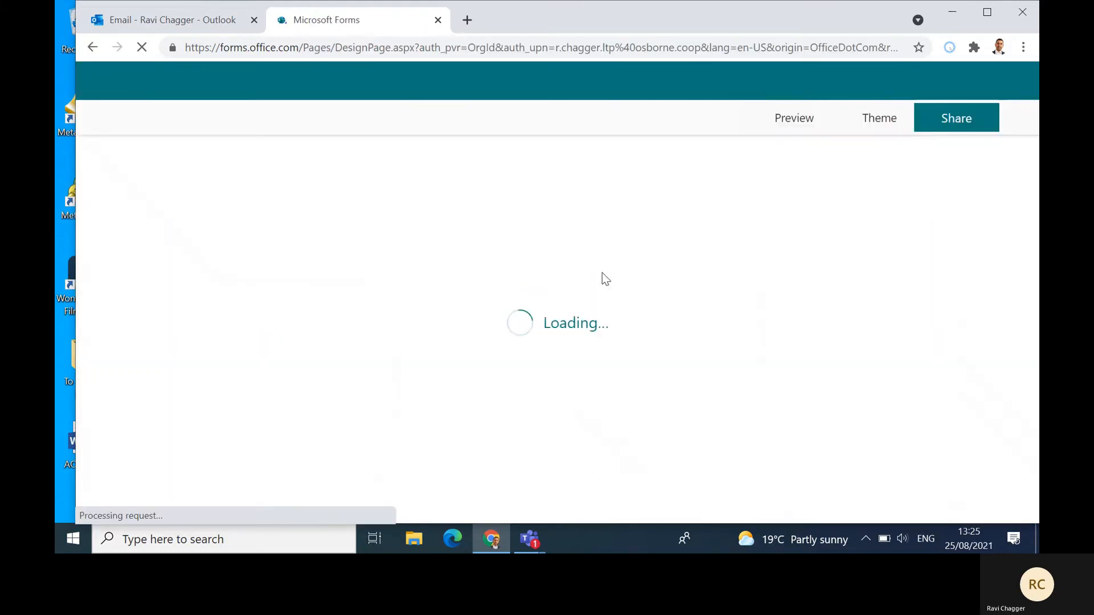
scroll(613, 309, "down", 1)
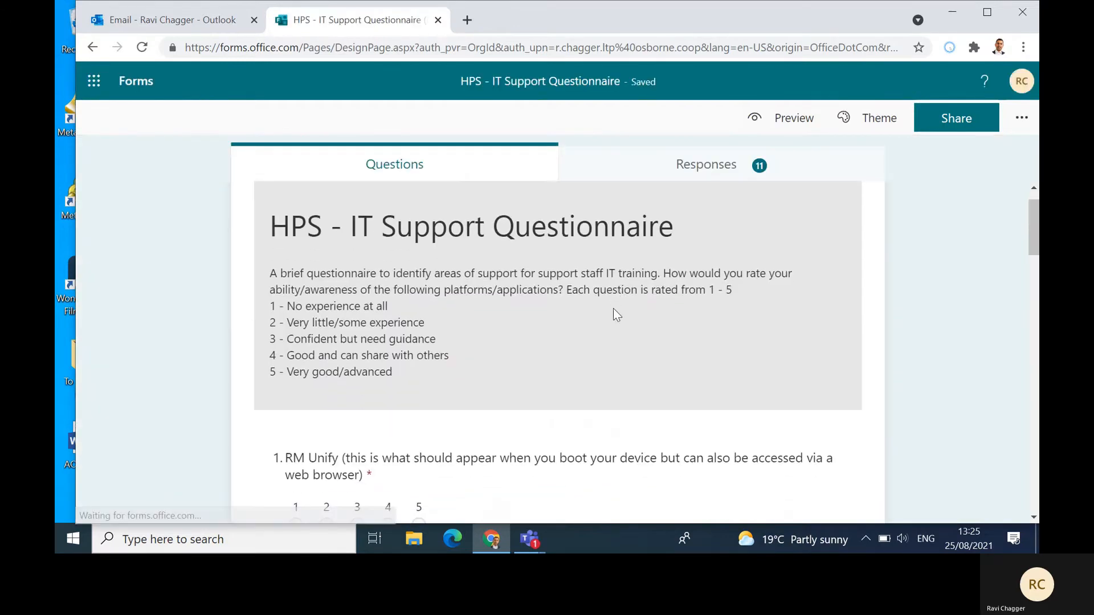
scroll(613, 310, "down", 3)
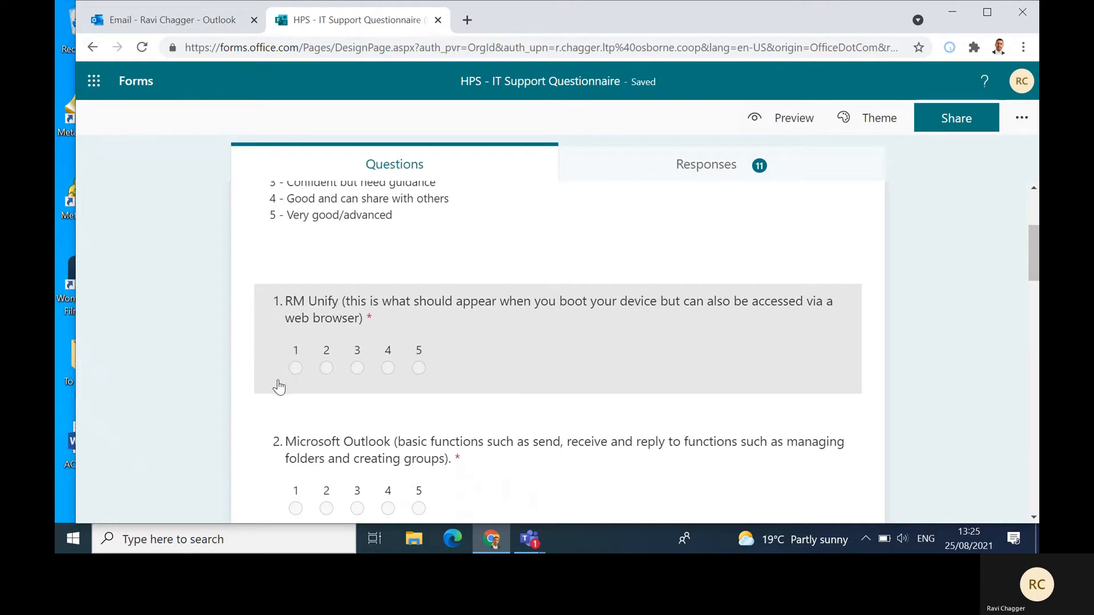
scroll(460, 356, "down", 15)
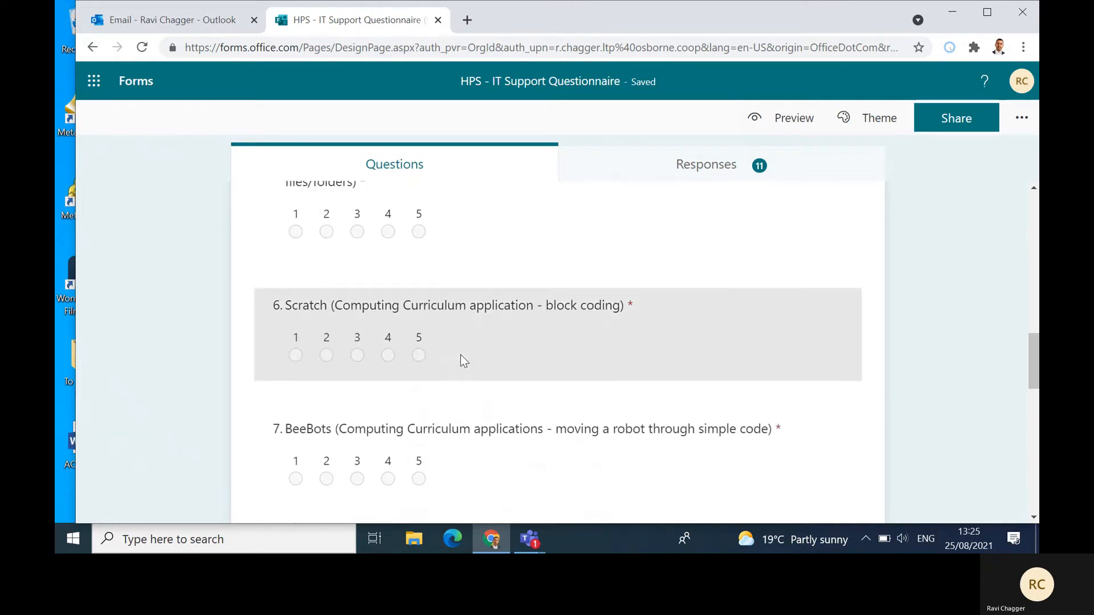
scroll(460, 359, "down", 6)
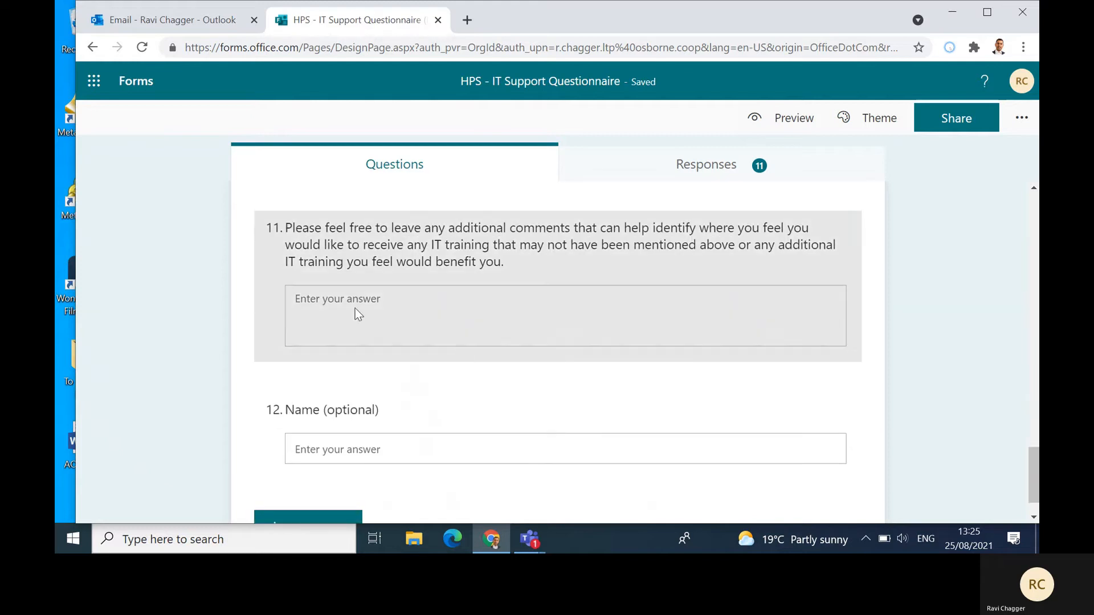
scroll(614, 313, "up", 20)
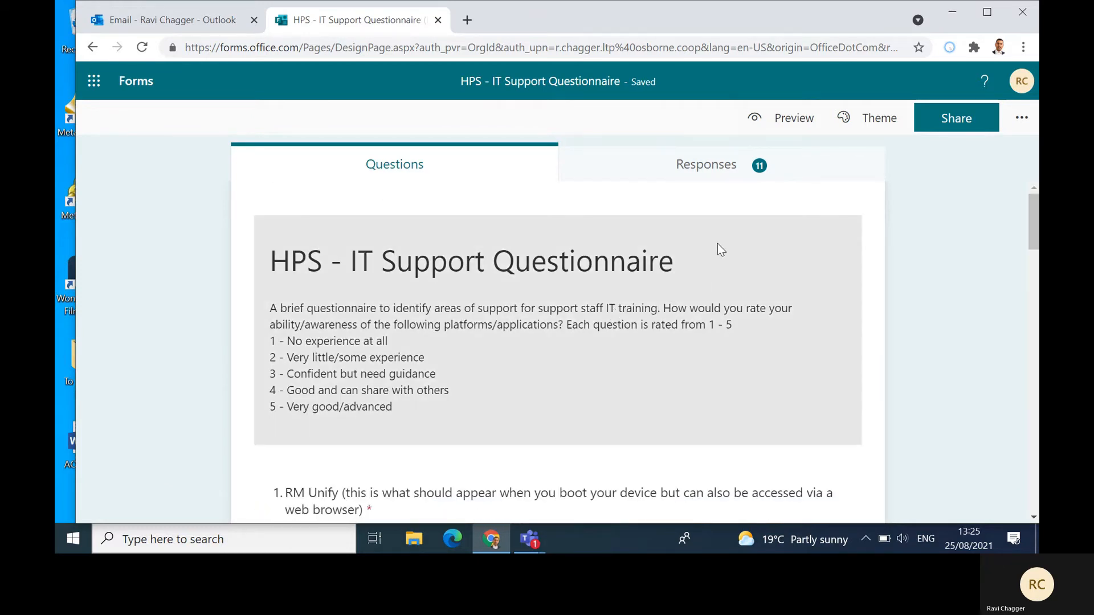
Review the questionnaire's responses, including the summary and the per-question averages.
left_click(701, 173)
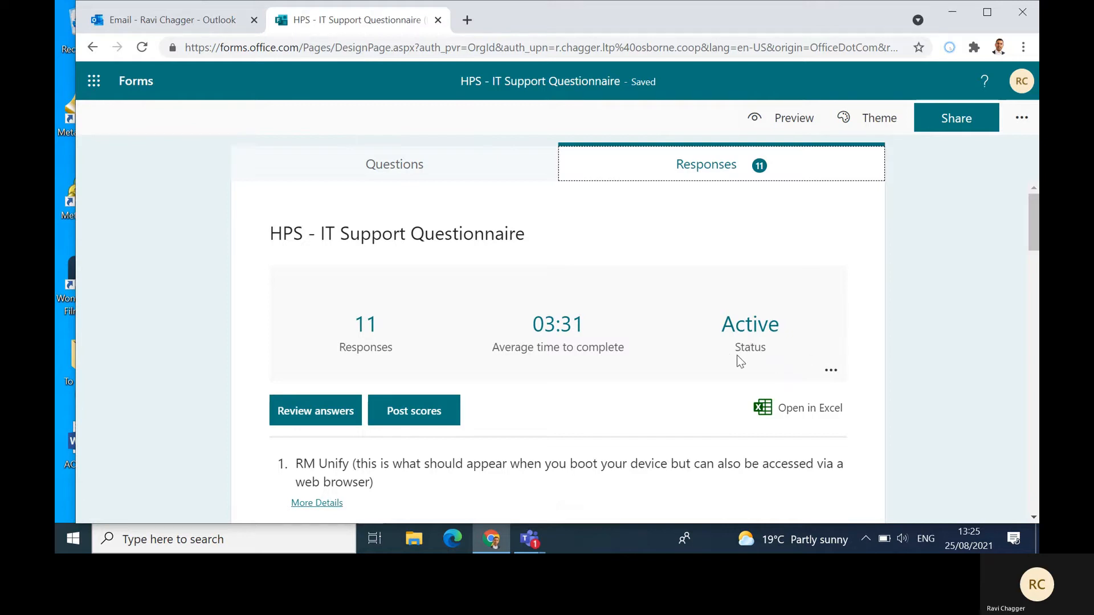
scroll(738, 362, "down", 1)
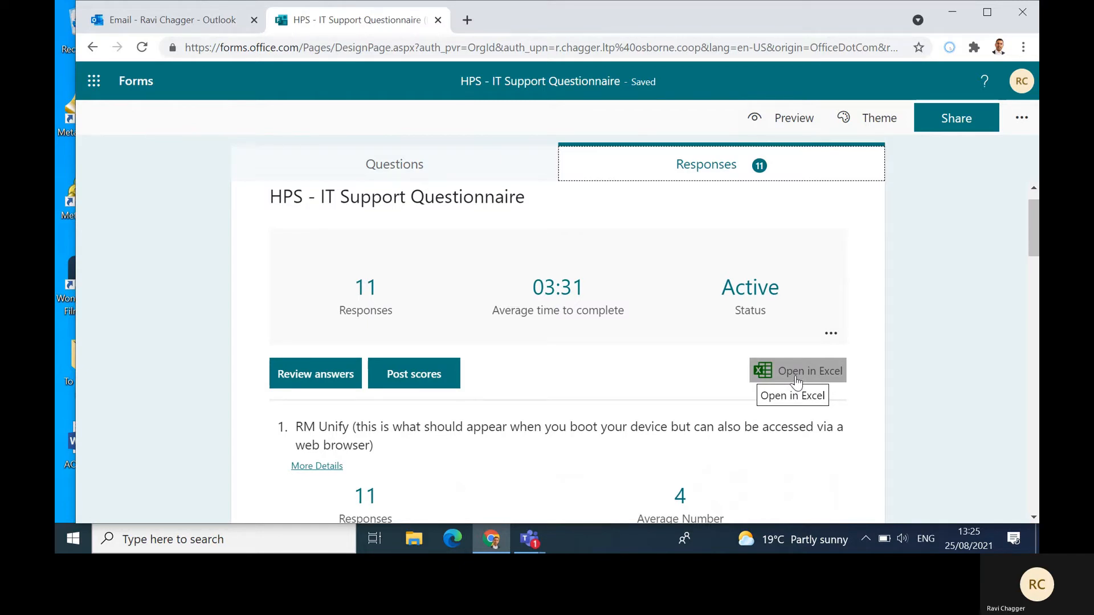
scroll(707, 370, "down", 4)
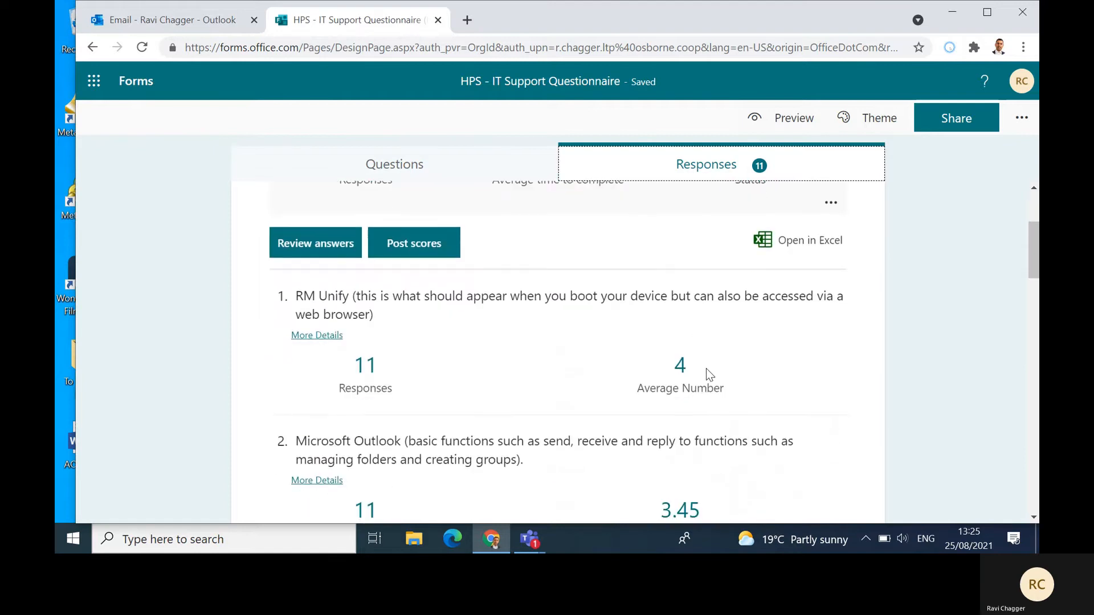
scroll(706, 374, "up", 6)
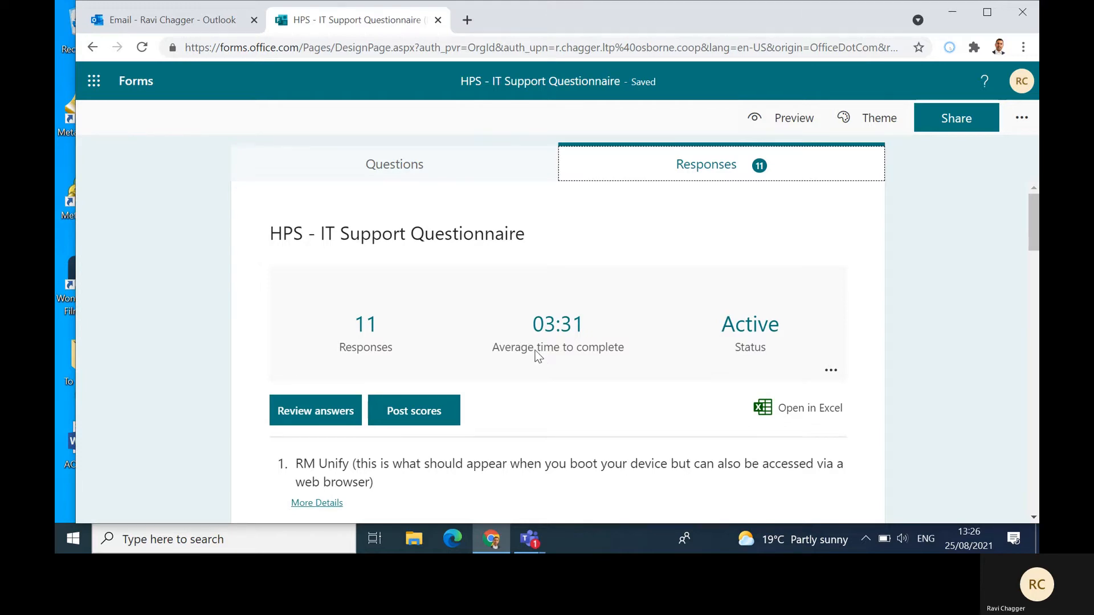
Return to the list of recent forms and make a copy of "HPS - IT Support Questionnaire".
scroll(393, 225, "left", 5)
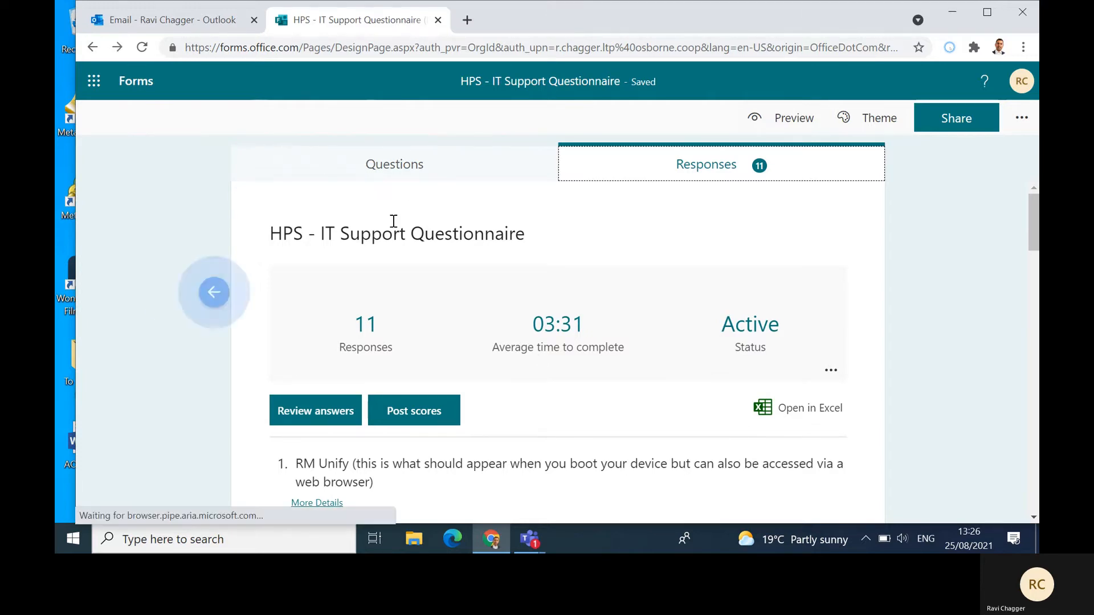
scroll(393, 227, "left", 5)
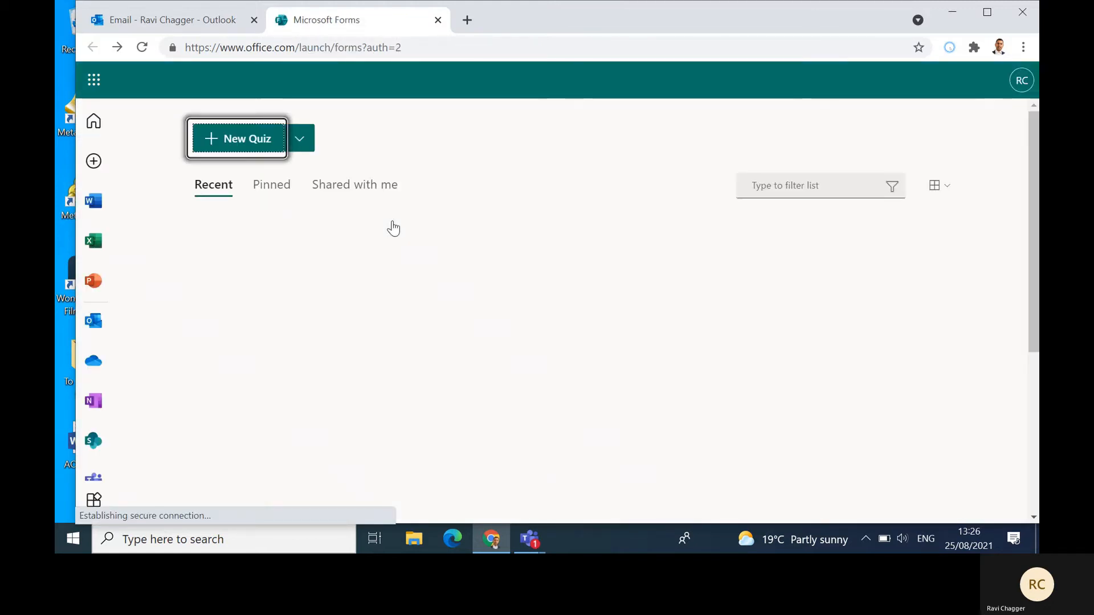
left_click(355, 336)
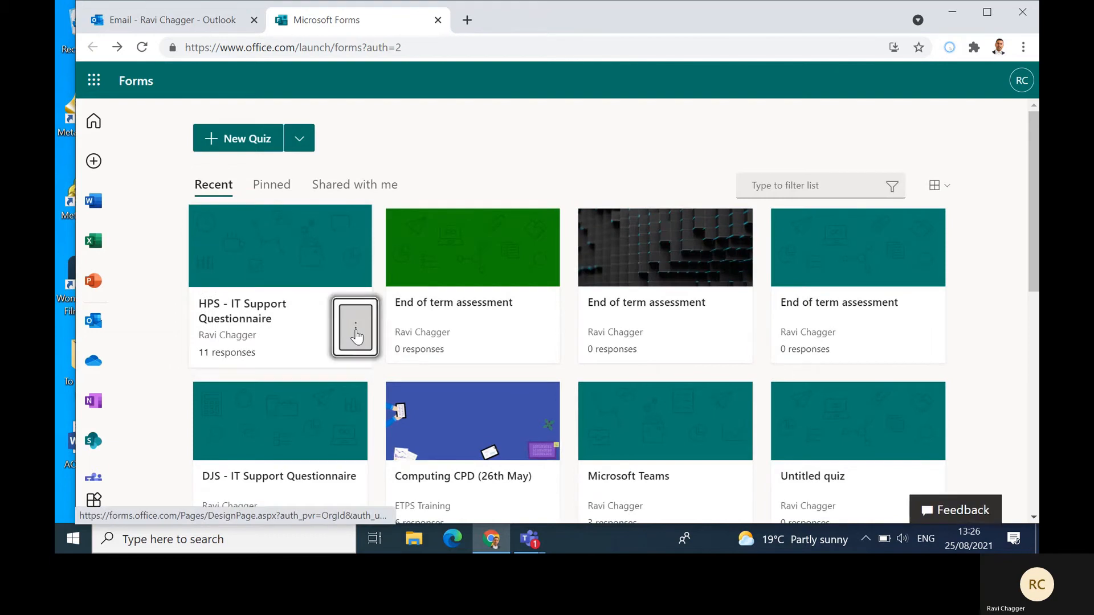
scroll(356, 337, "down", 1)
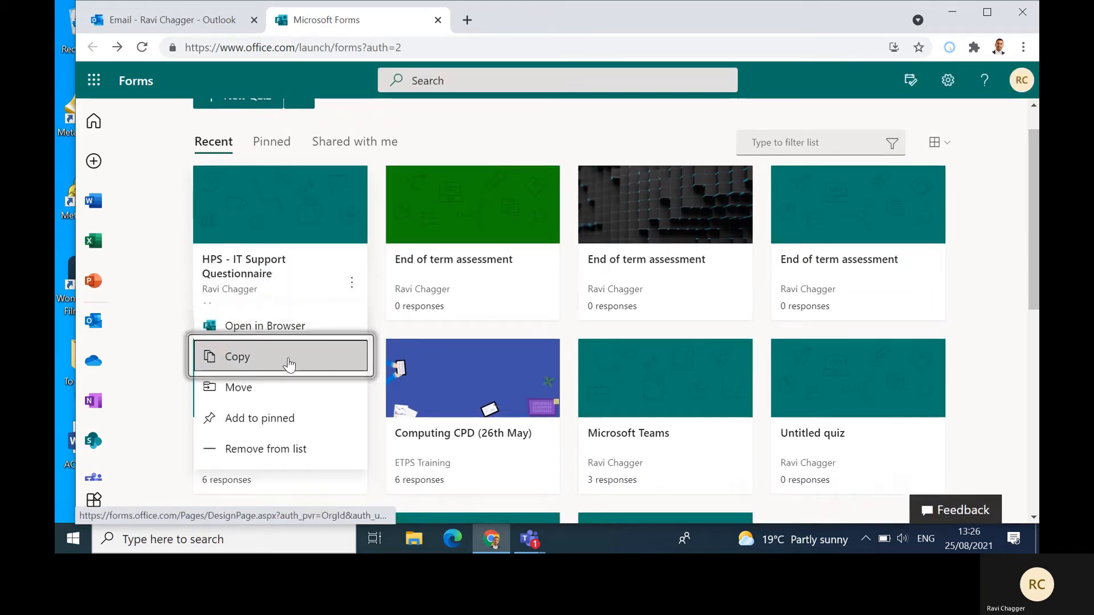
left_click(302, 361)
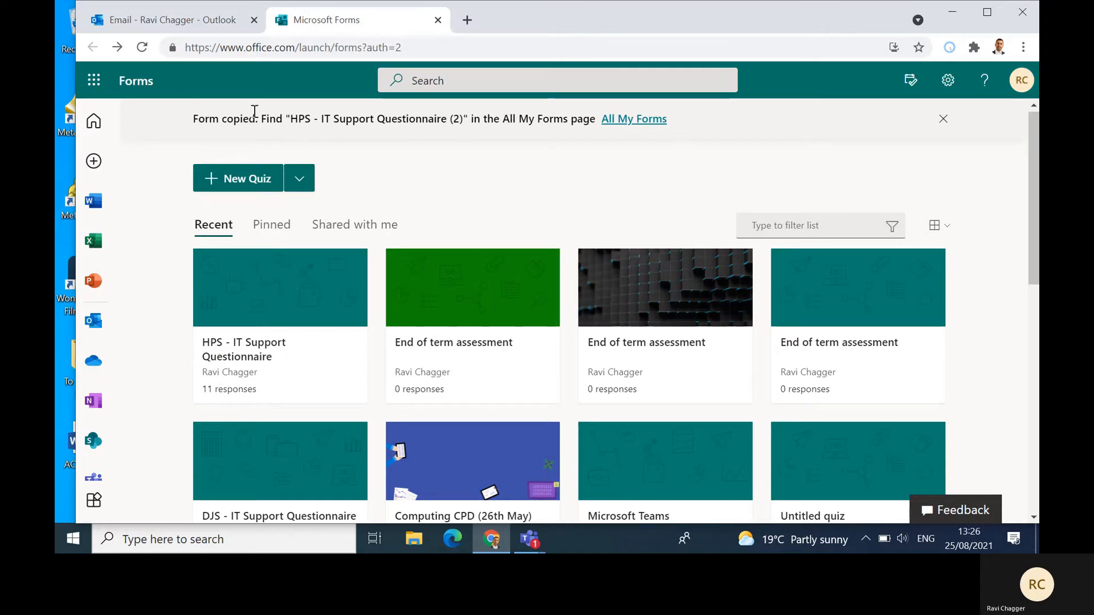
Switch to Outlook and open Forms from its list of apps in a new browser tab.
left_click(195, 29)
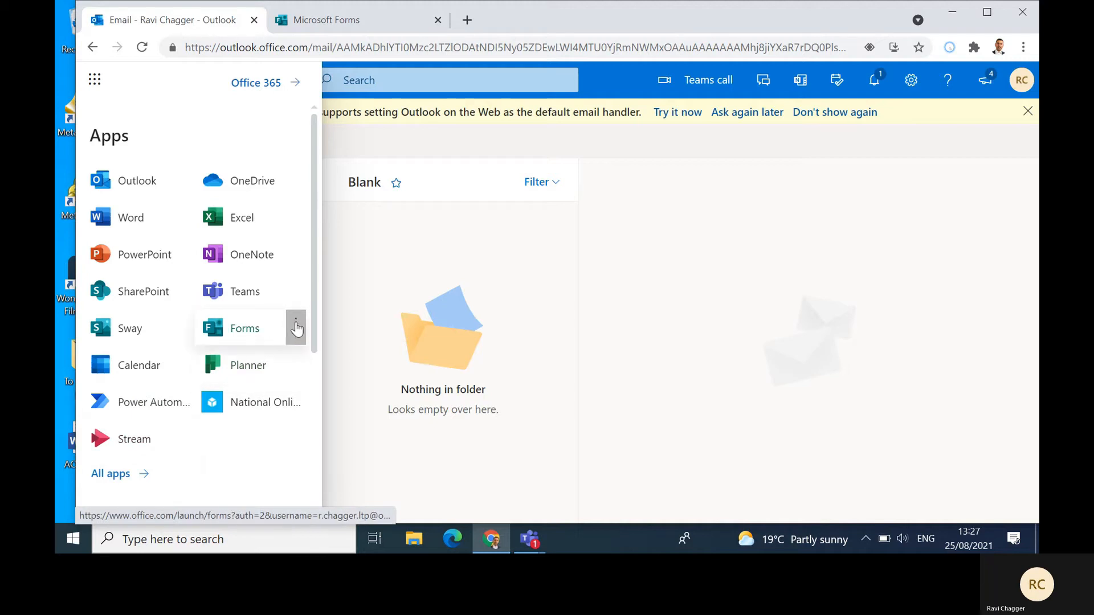
left_click(295, 329)
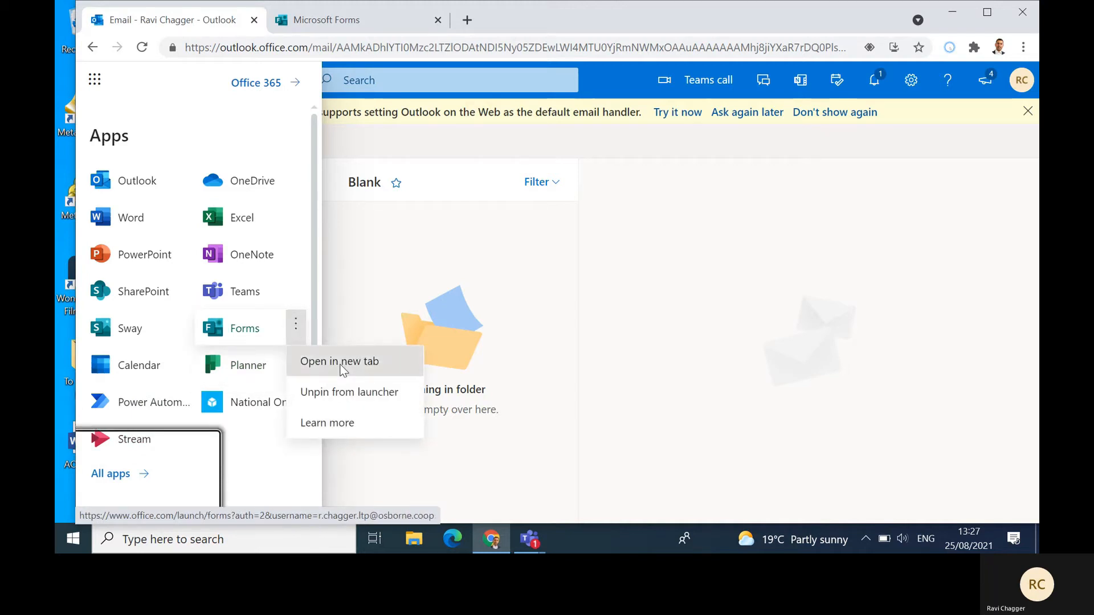
left_click(373, 365)
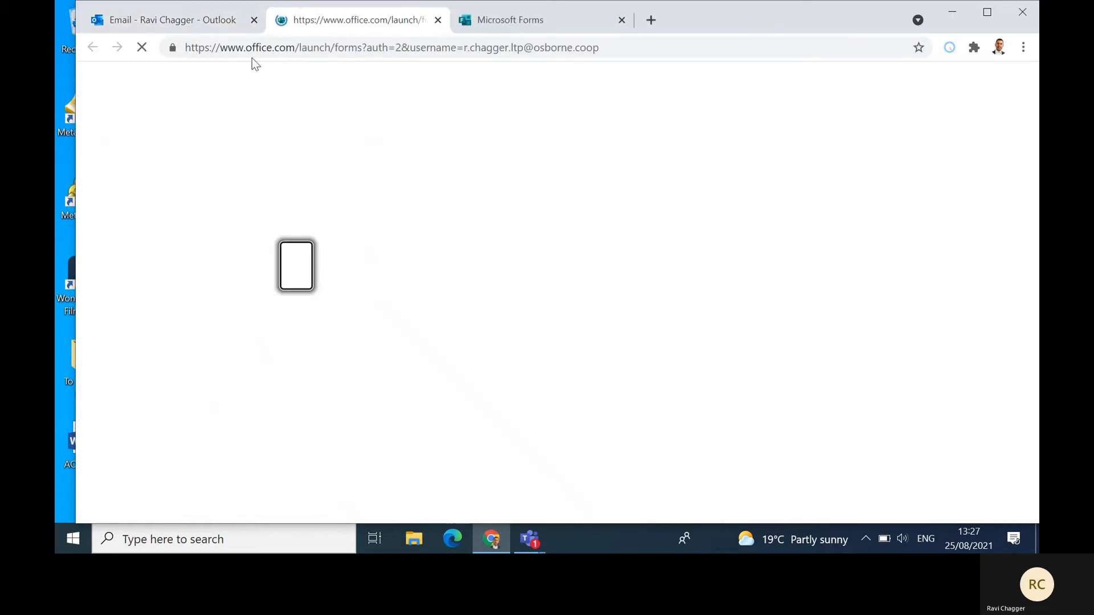
left_click(225, 23)
left_click(329, 21)
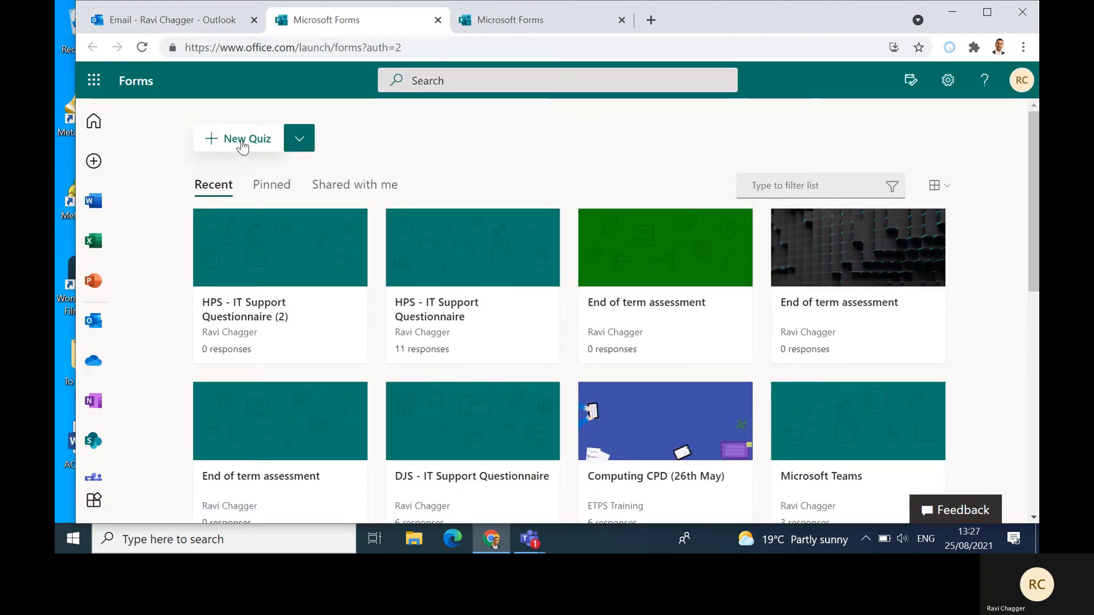
Create a new blank quiz and apply the plain green theme to it.
left_click(241, 140)
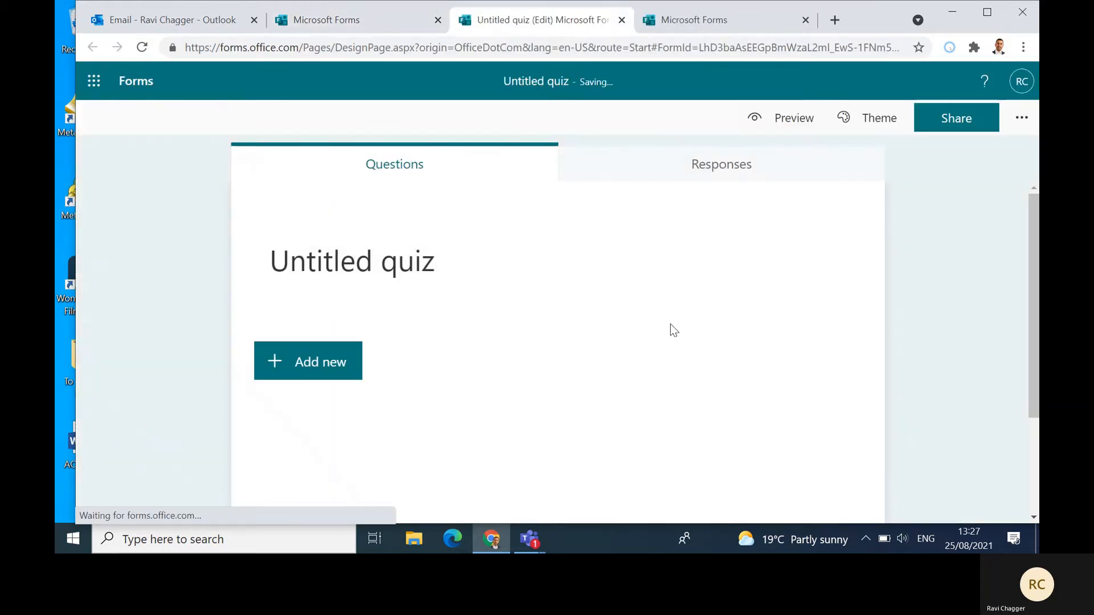
left_click(867, 128)
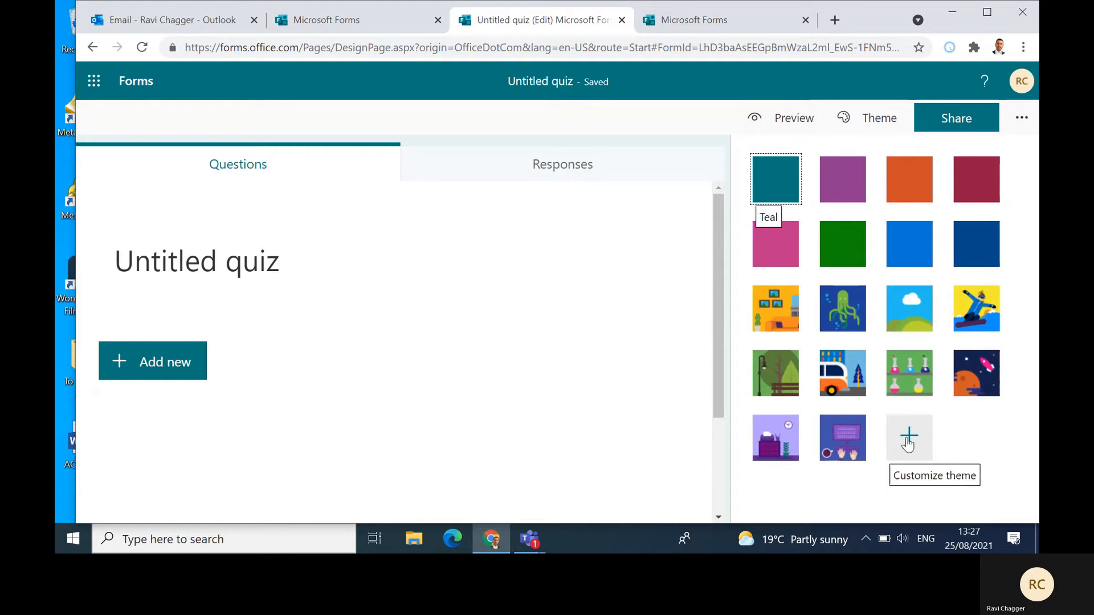
left_click(850, 256)
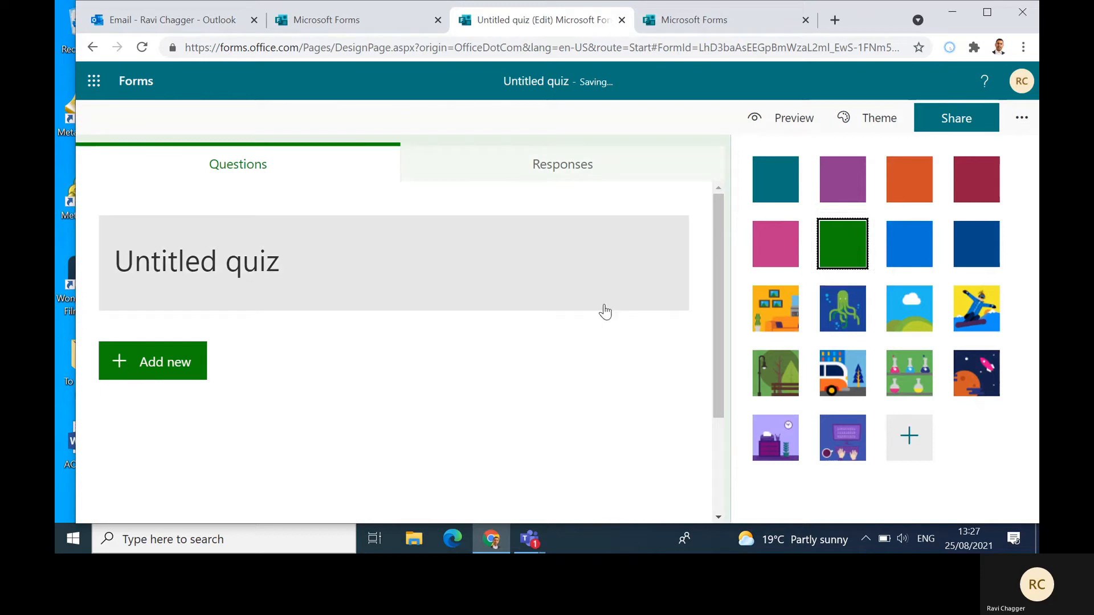
left_click(570, 330)
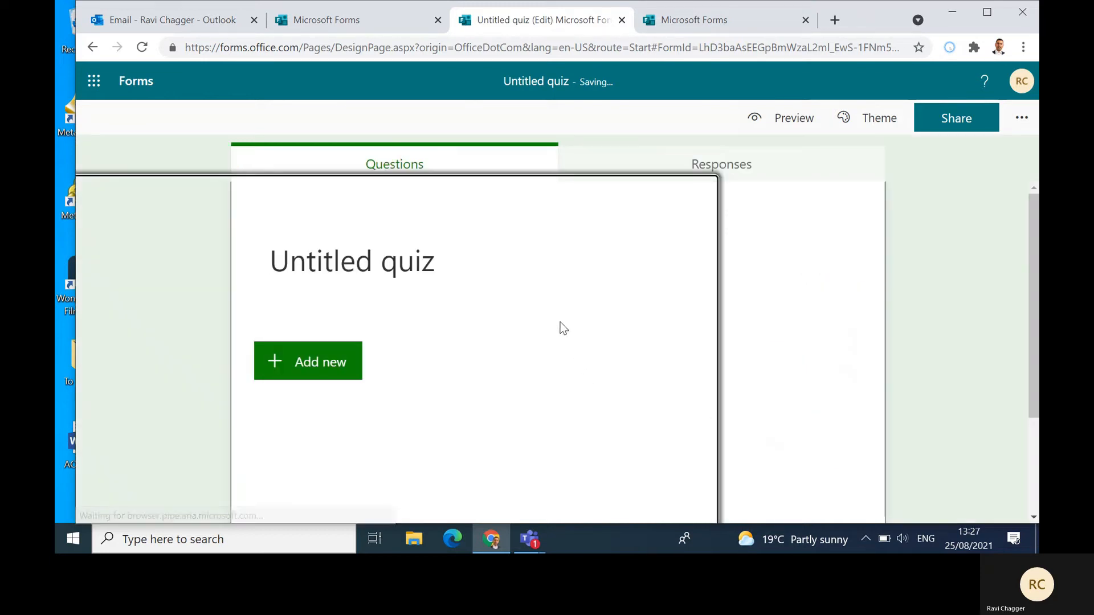
Title the quiz "End of term assessment" and enter "Description" as its description.
left_click(422, 268)
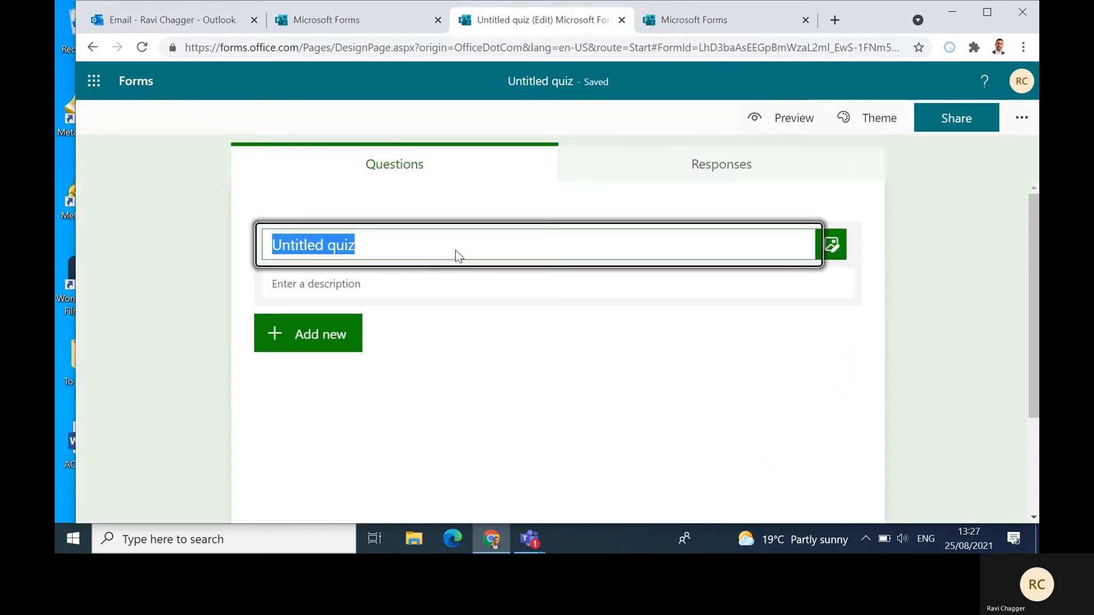
type("End ")
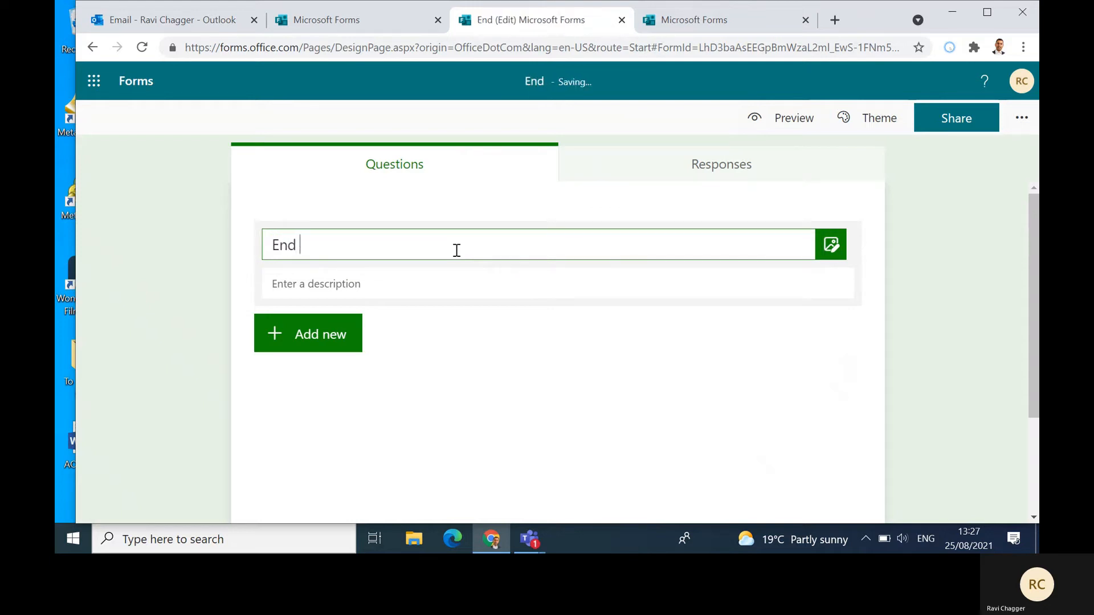
type("of term ")
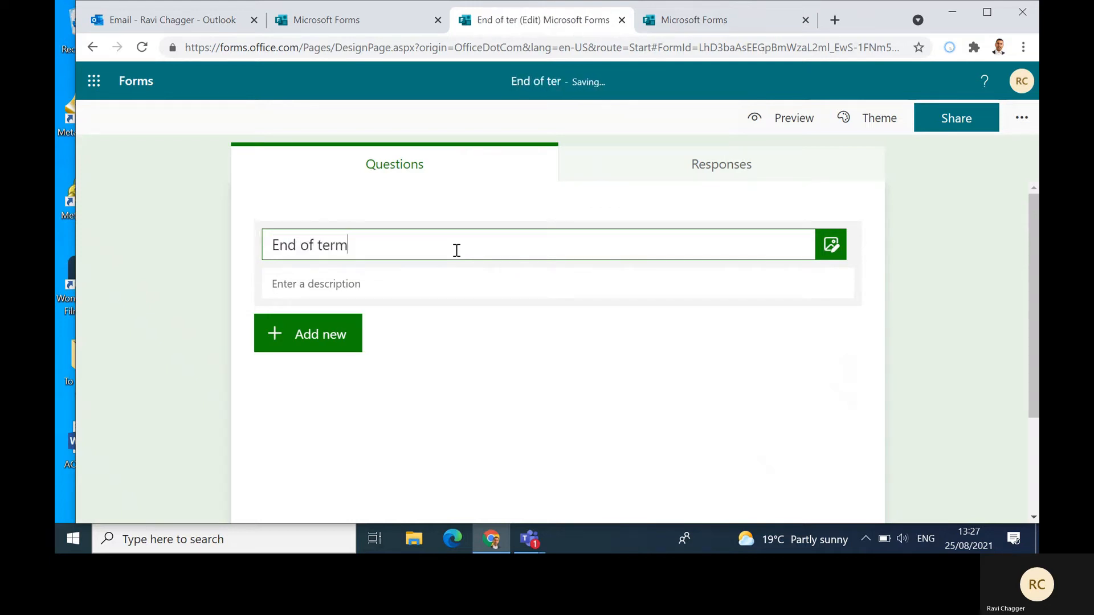
type("assessment")
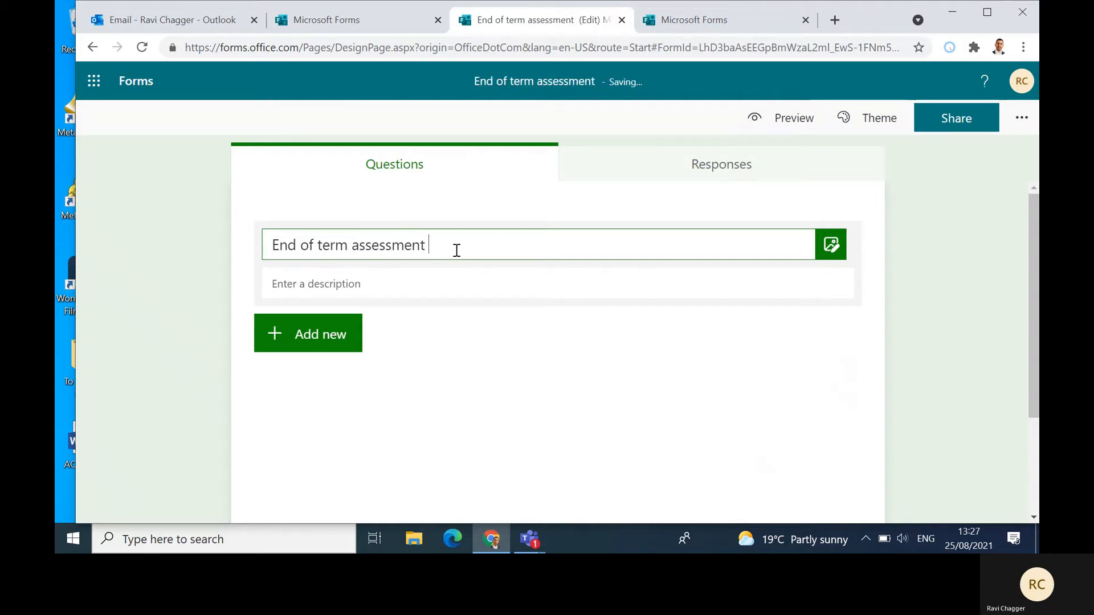
left_click(398, 290)
type("Description")
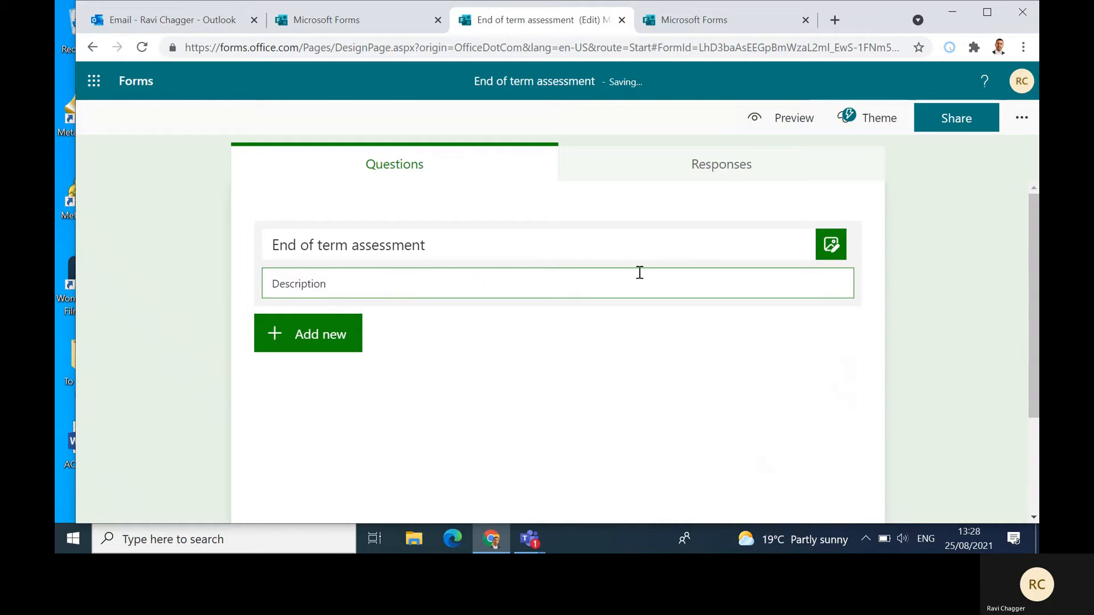
Examine the sources offered for adding an image to the quiz header.
left_click(830, 246)
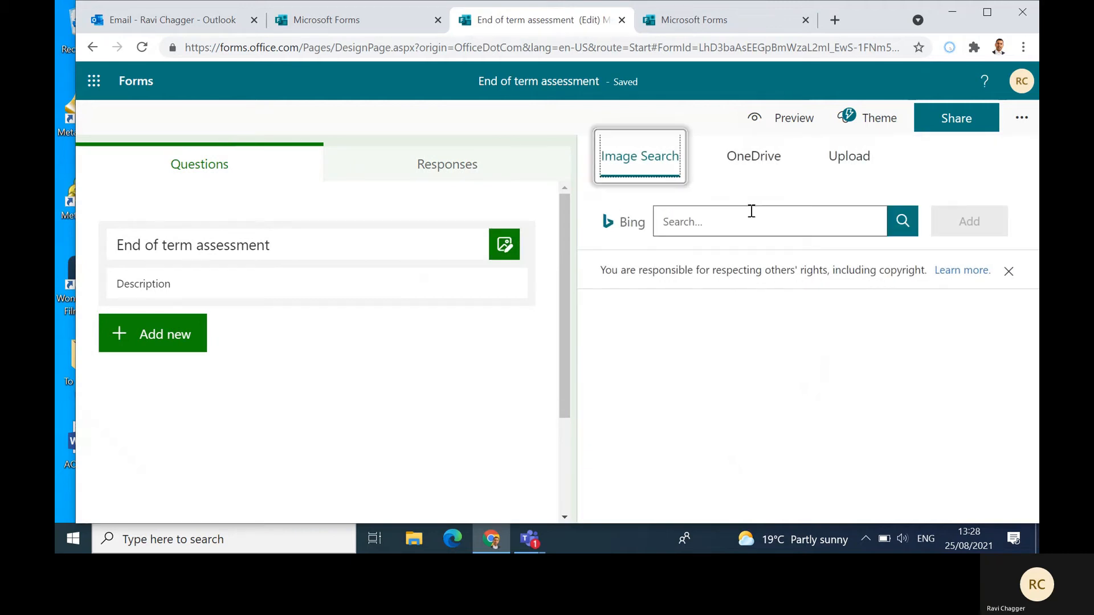
left_click(703, 223)
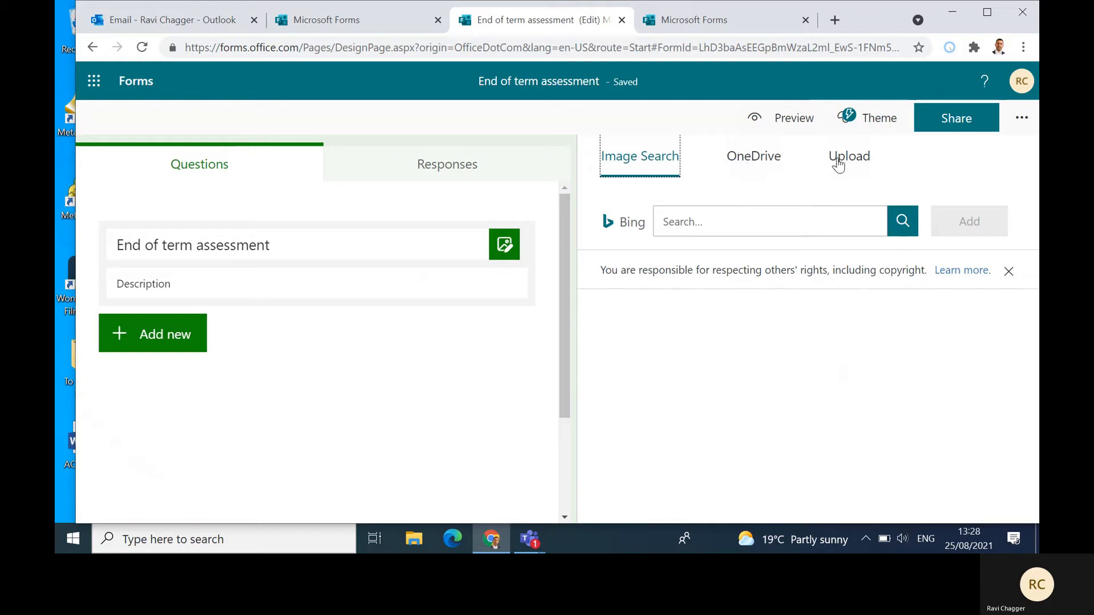
left_click(304, 342)
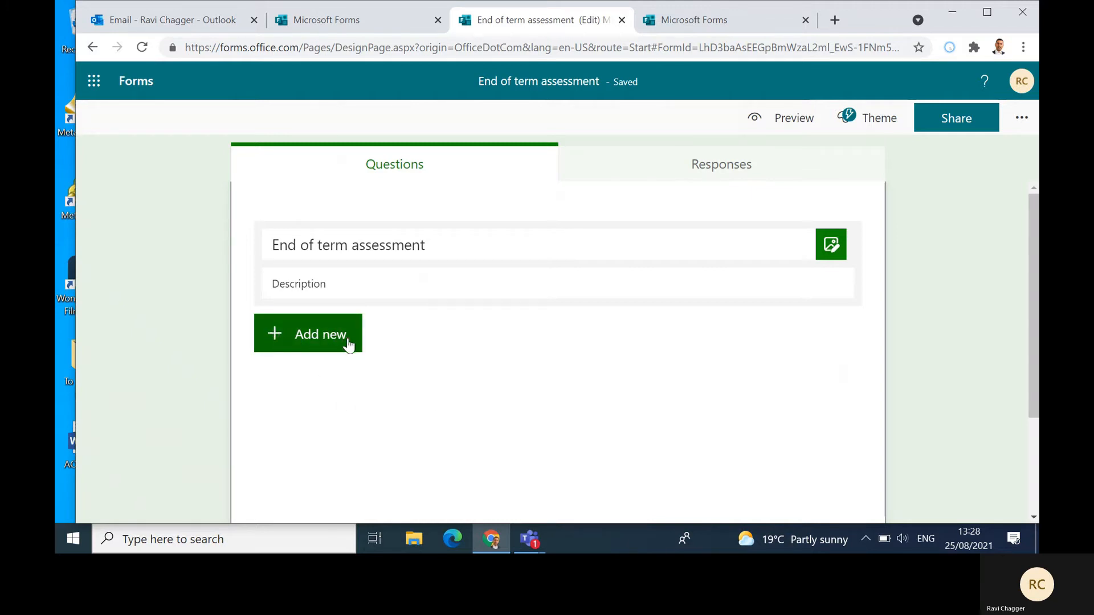
Add a Choice question to the quiz with the text "Who is the best teacher?".
left_click(306, 343)
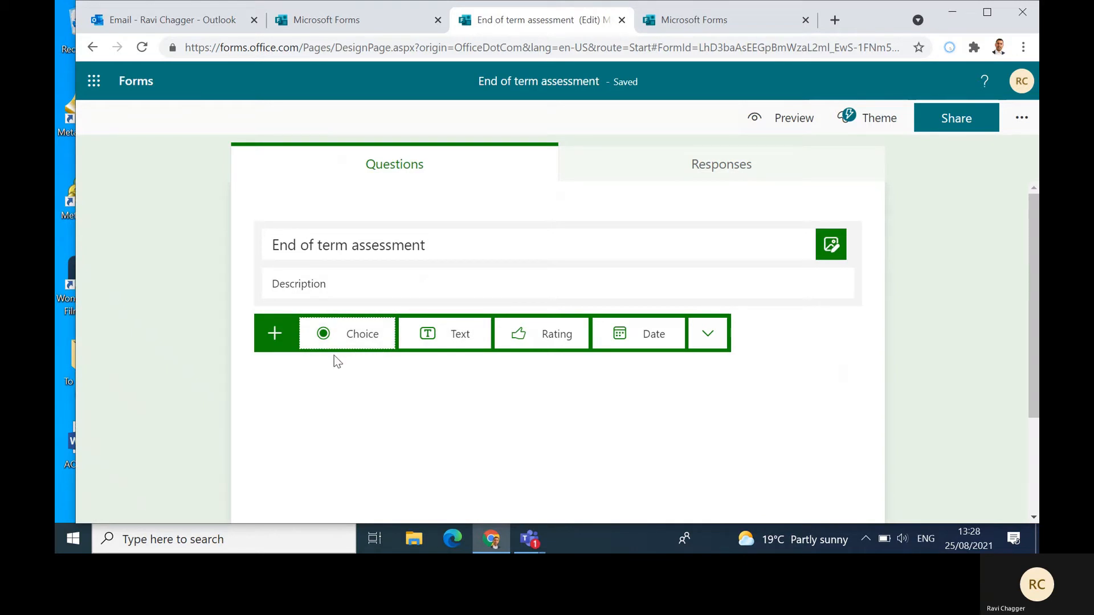
left_click(359, 341)
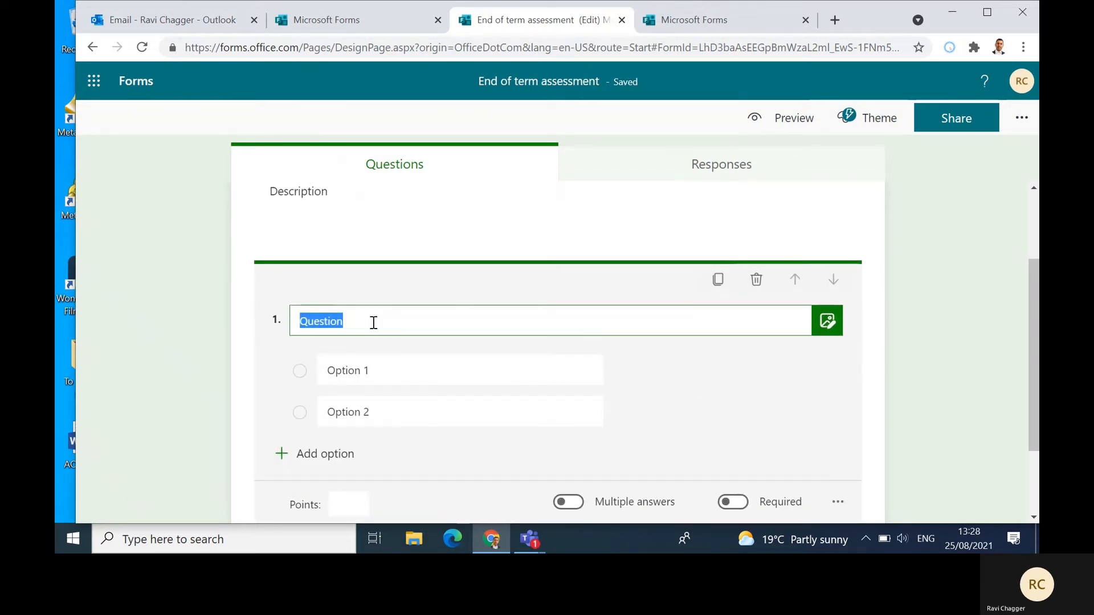
type("Who i")
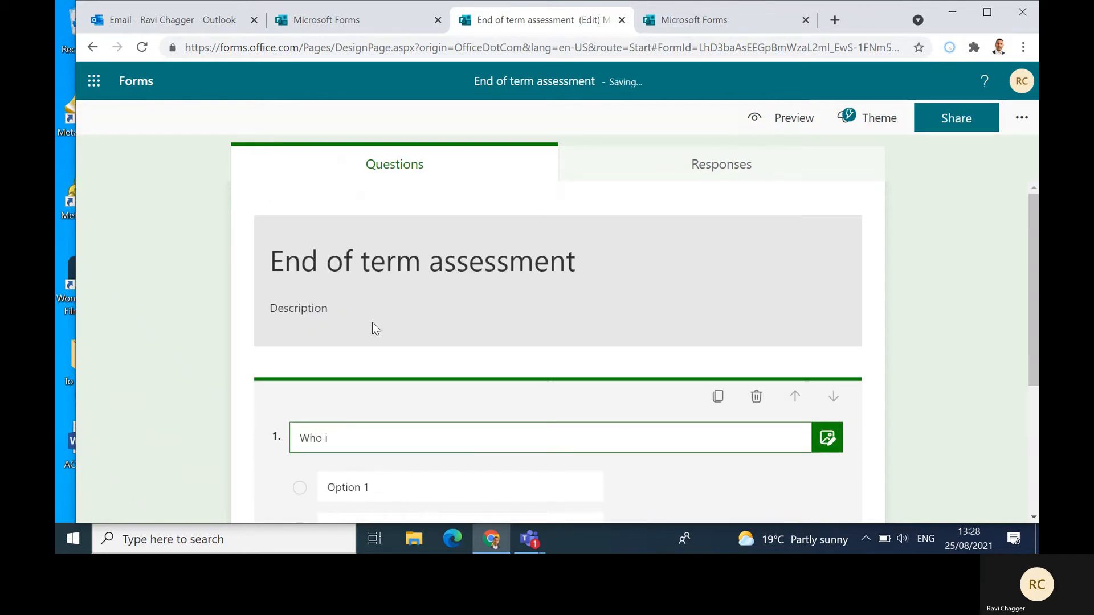
type("s the best teacher?")
left_click(371, 320)
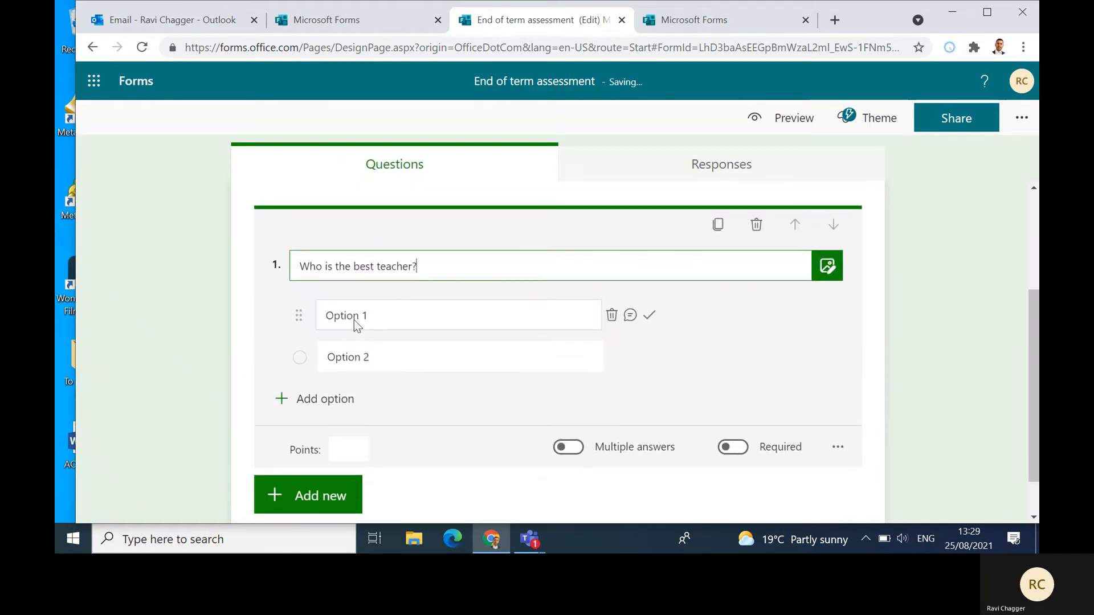
Enter the teacher's name as the first option of question 1 and mark it as the correct answer.
scroll(324, 306, "up", 3)
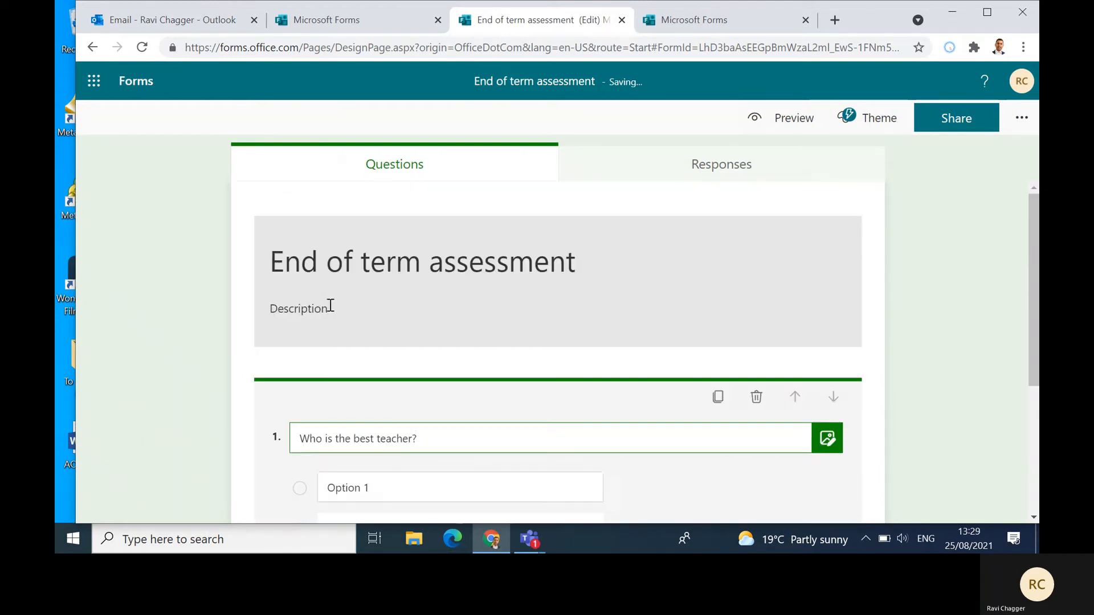
scroll(356, 367, "down", 2)
left_click(358, 381)
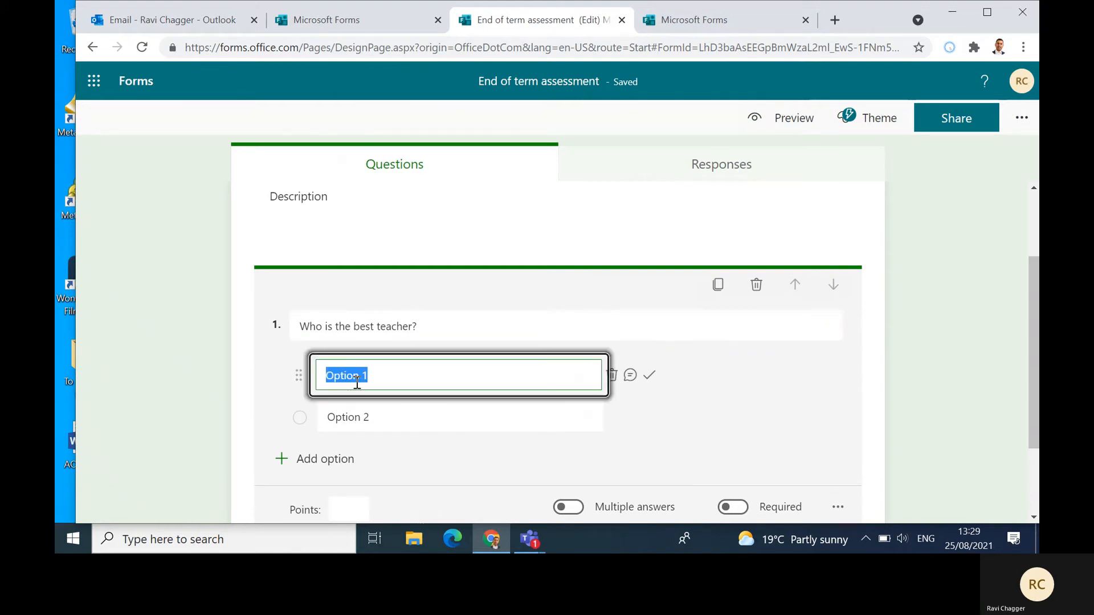
type("Mr")
type("C")
scroll(353, 386, "down", 2)
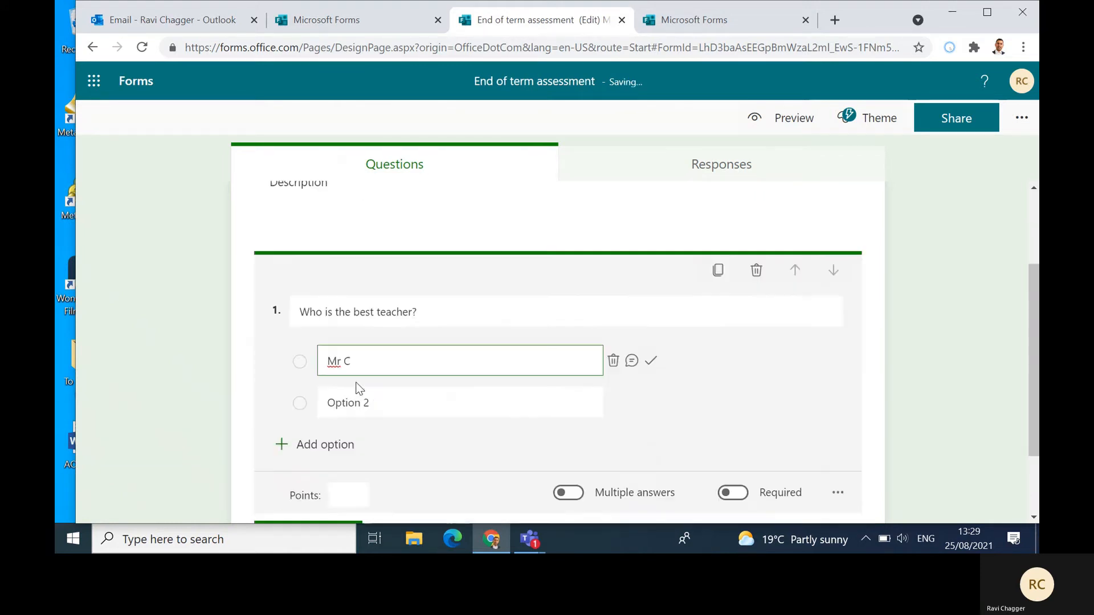
left_click(649, 365)
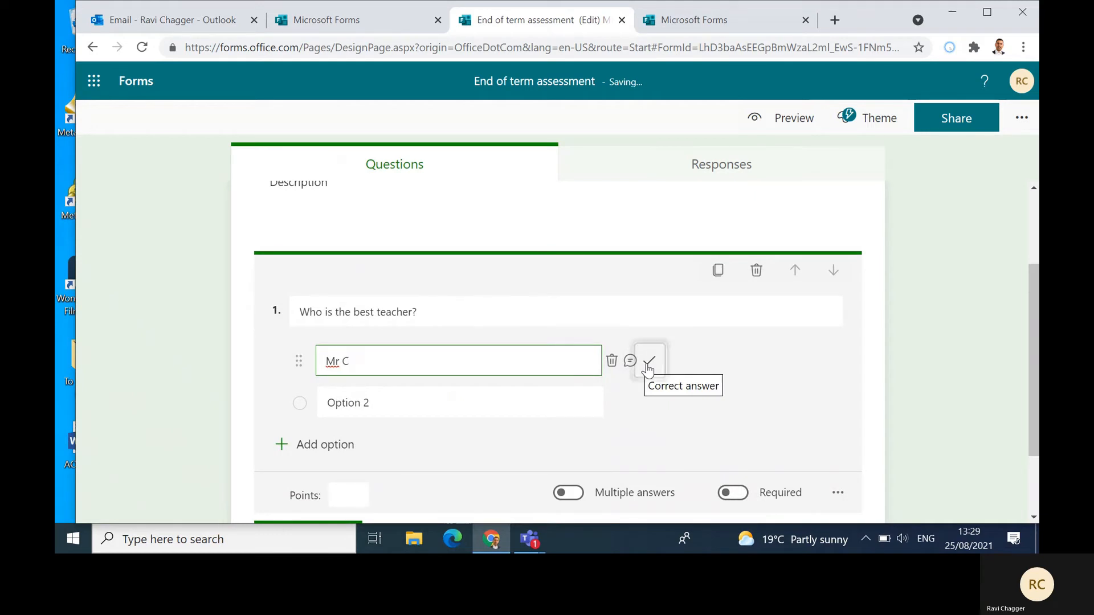
Add the message "Well done" for respondents who select the first option of question 1.
mouse_move(627, 345)
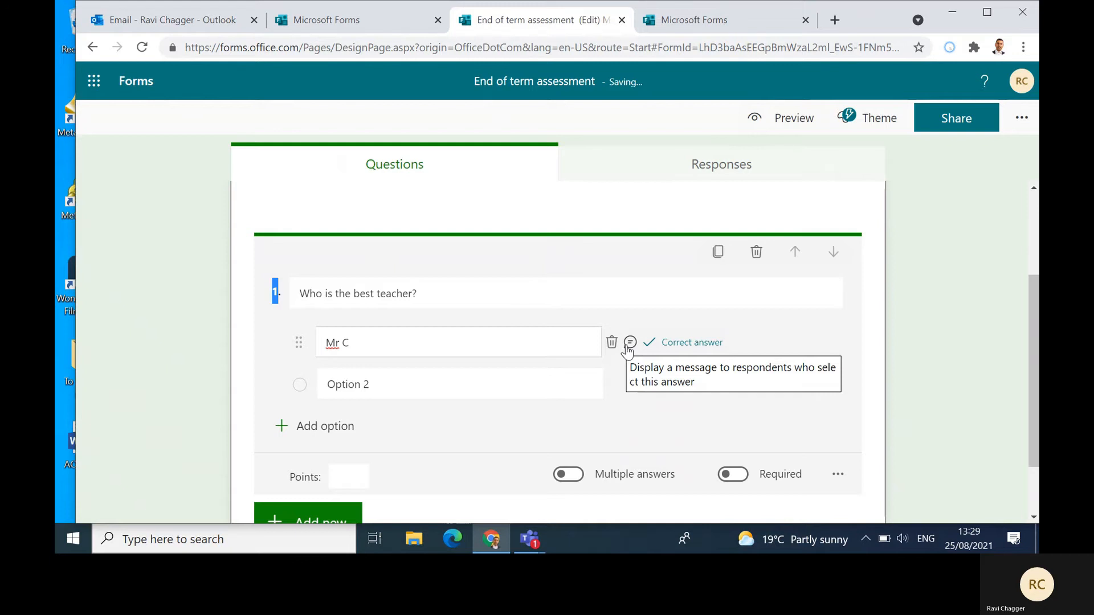
scroll(627, 346, "up", 3)
left_click(627, 346)
scroll(436, 360, "down", 3)
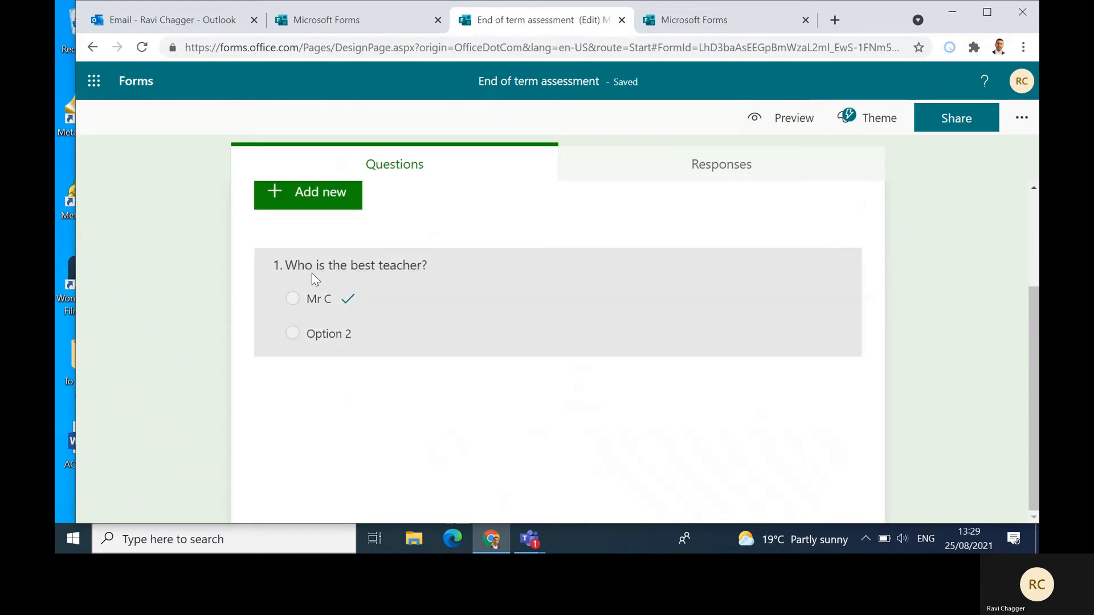
left_click(366, 300)
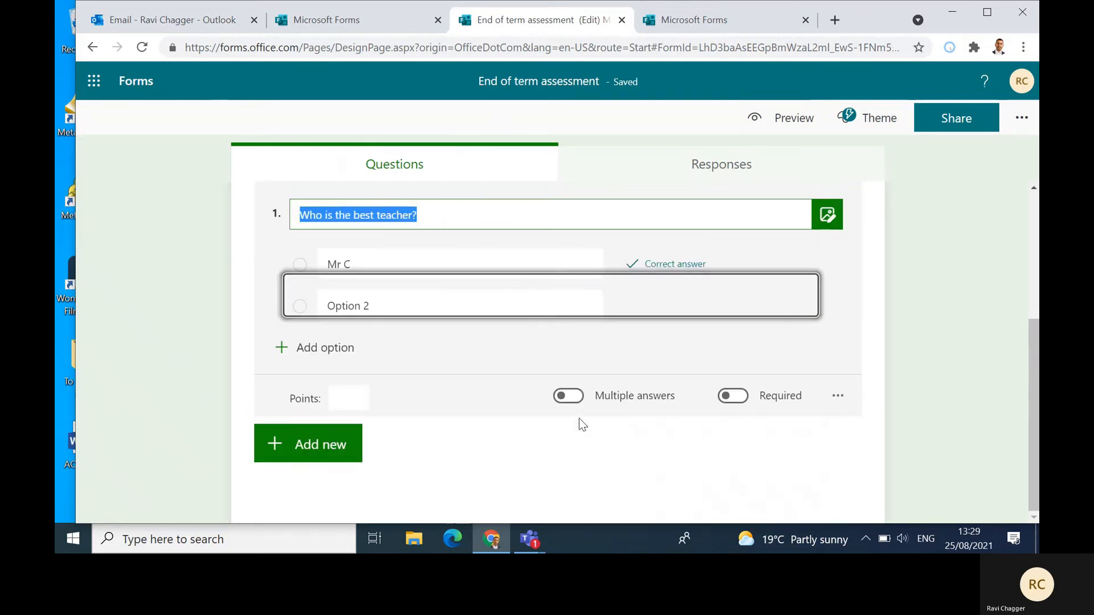
left_click(626, 266)
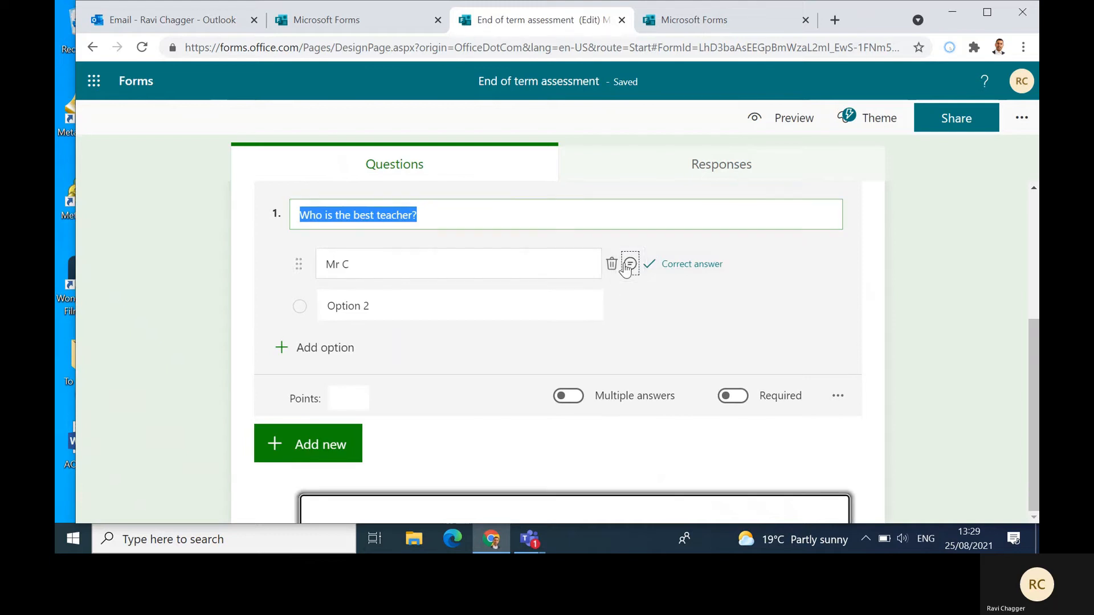
type("Well done")
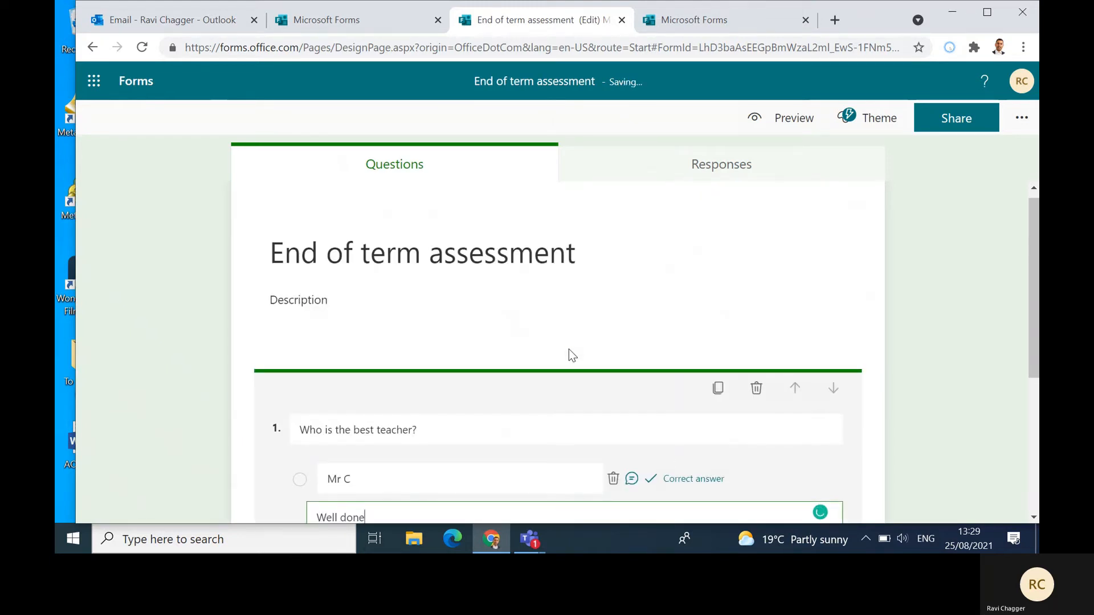
Add a third option to question 1, then allow multiple answers and make the question required.
scroll(569, 348, "down", 2)
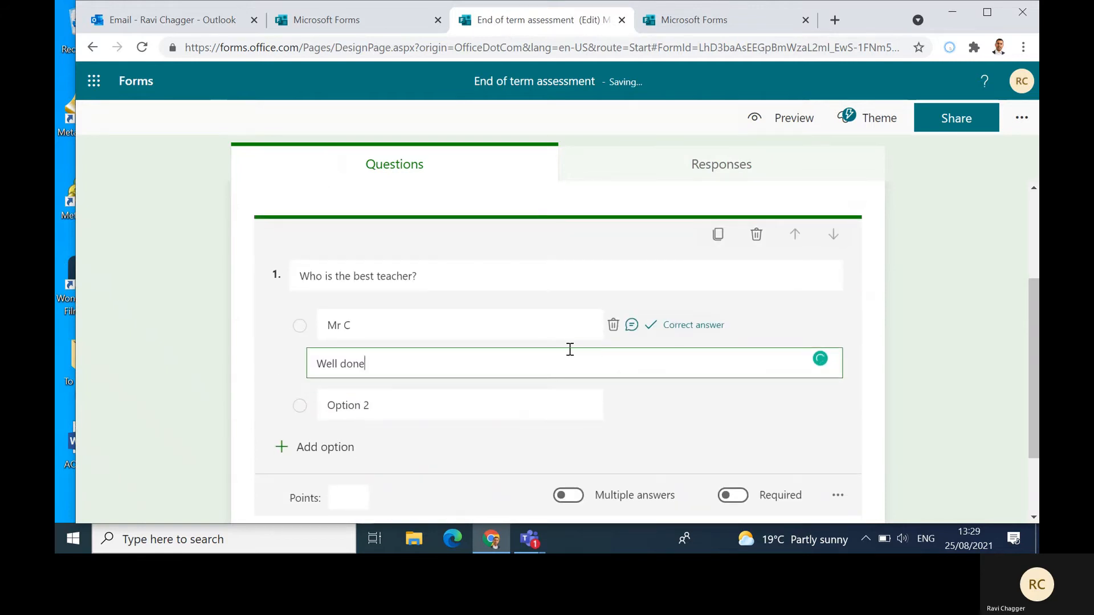
scroll(569, 349, "down", 1)
scroll(409, 329, "up", 3)
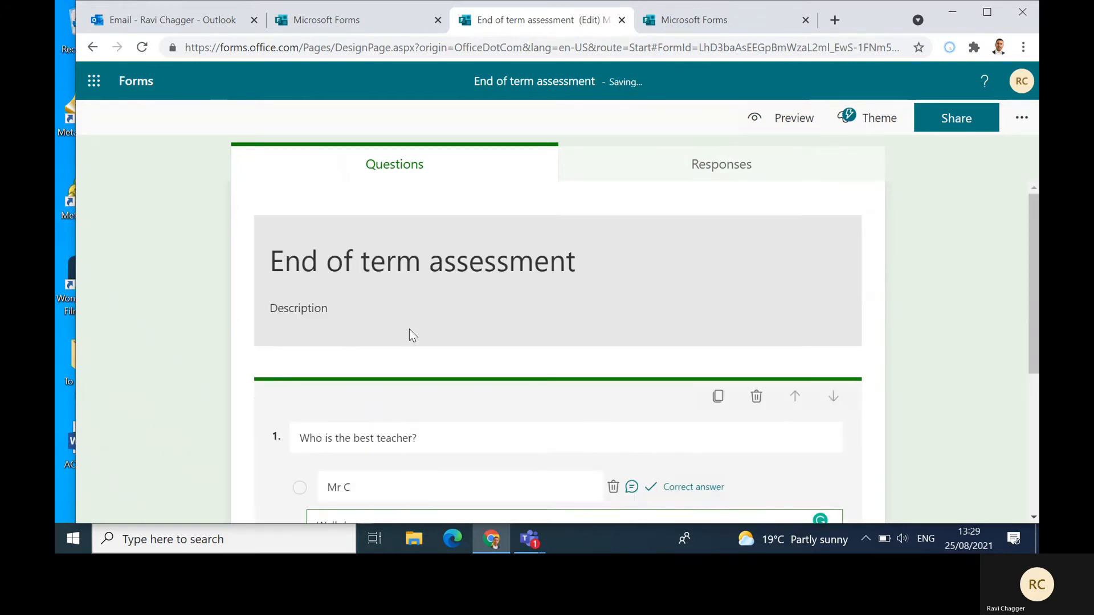
scroll(312, 398, "down", 3)
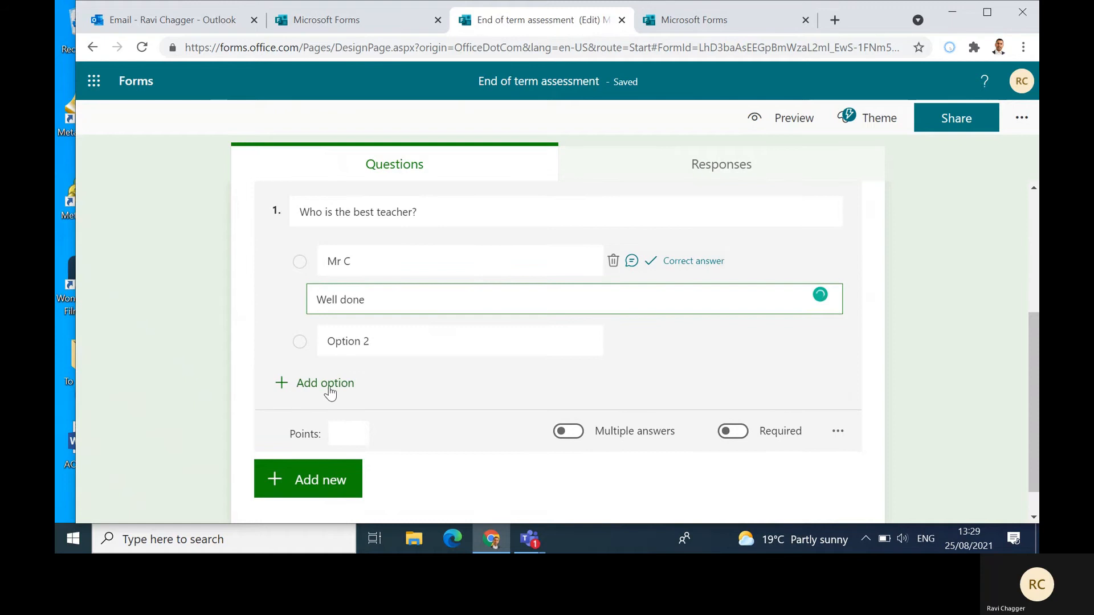
left_click(323, 384)
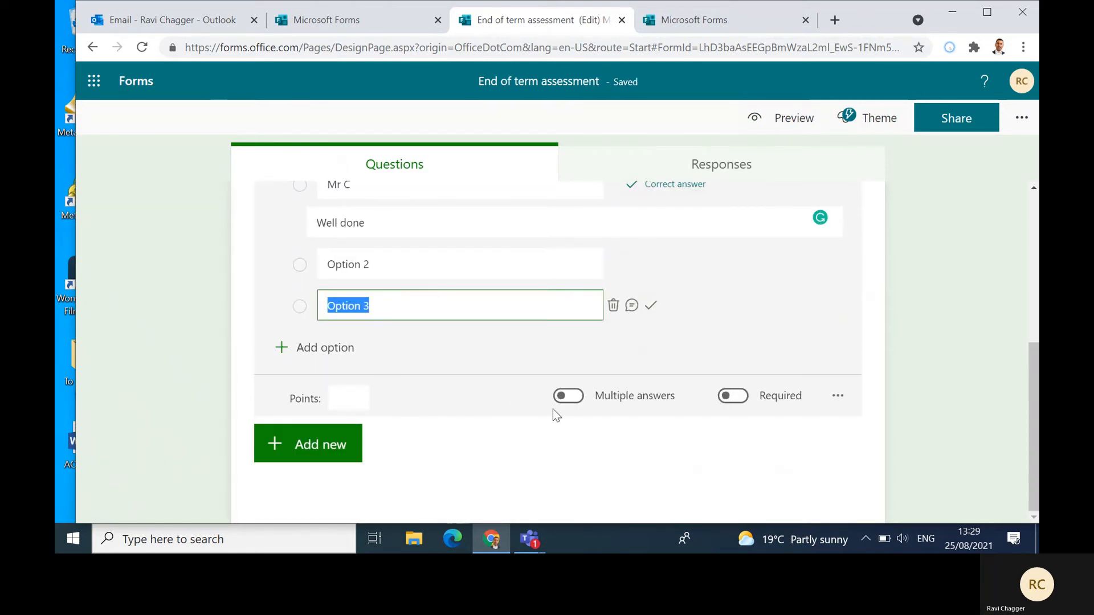
left_click(565, 397)
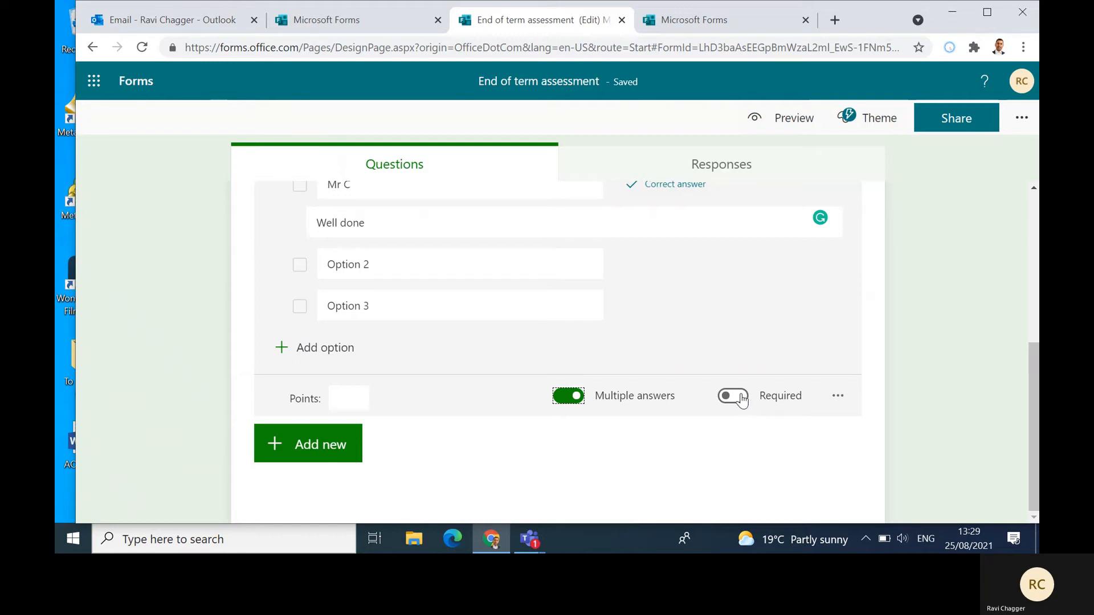
left_click(741, 397)
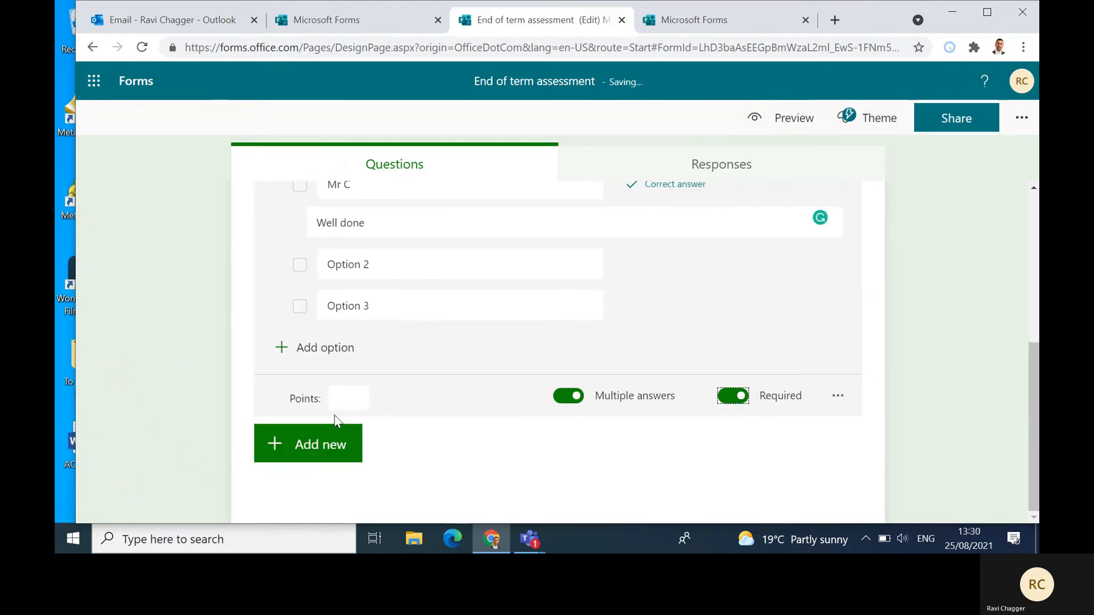
Add a Text question to the quiz with the text "What is the purpose of RAM".
left_click(311, 447)
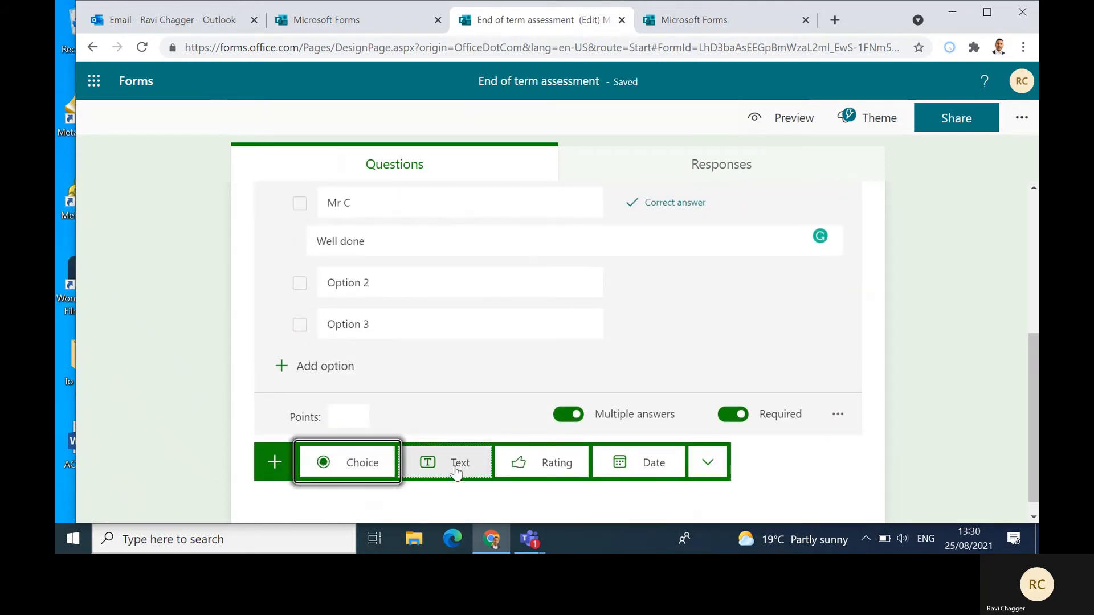
left_click(456, 464)
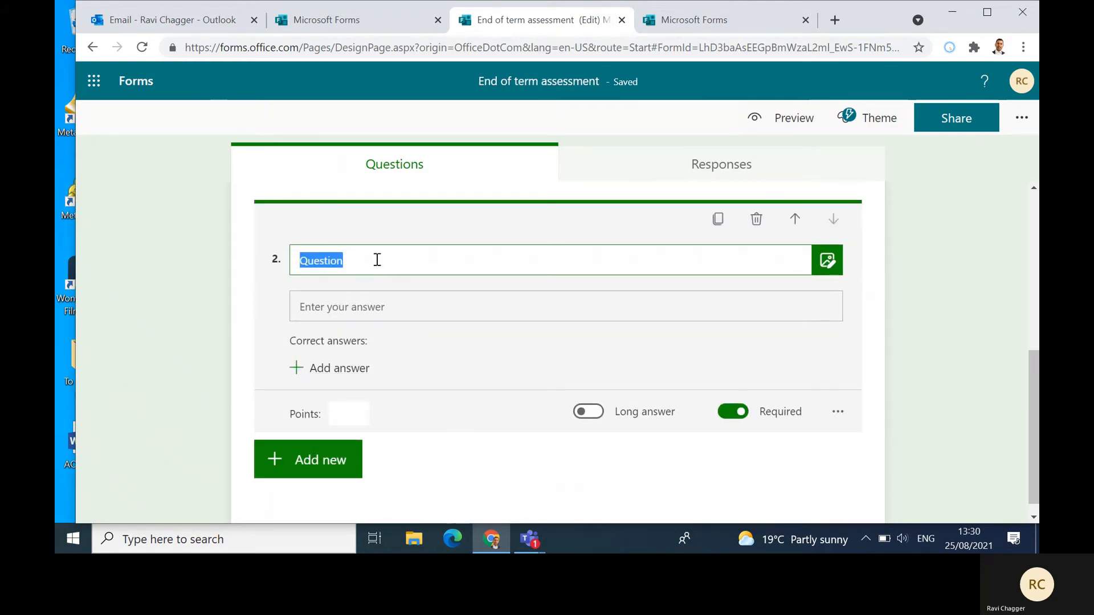
left_click(377, 260)
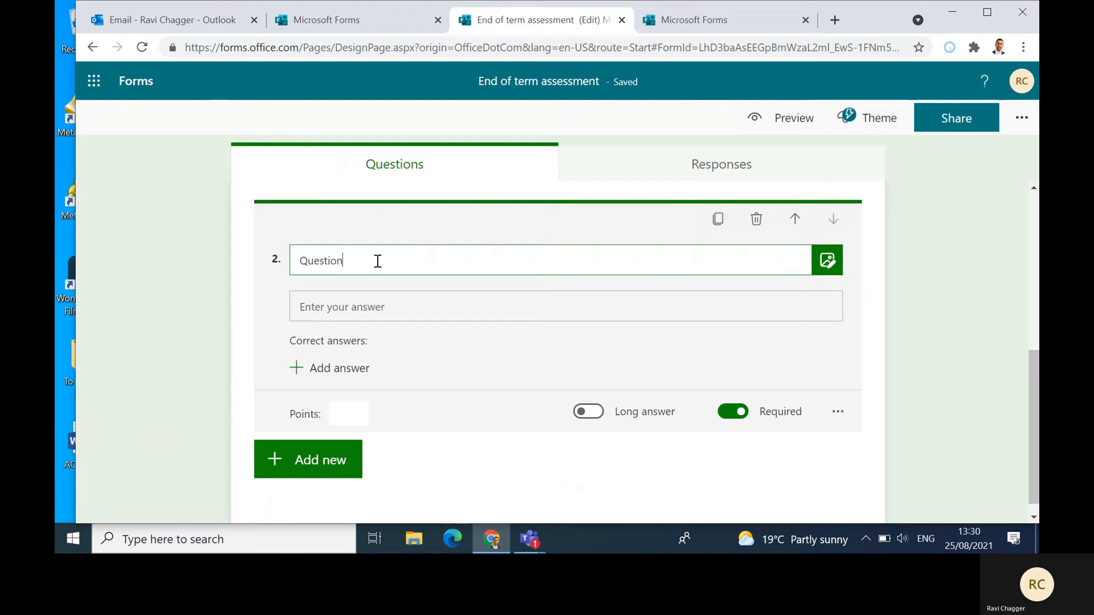
left_click_drag(376, 260, 251, 268)
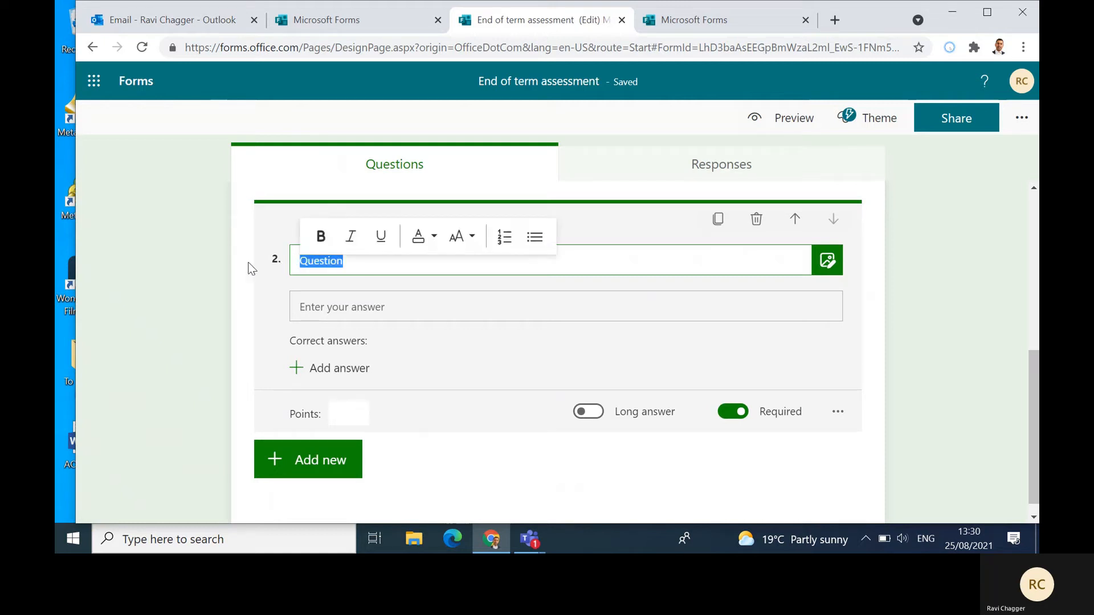
type("What is the purpose of RAM")
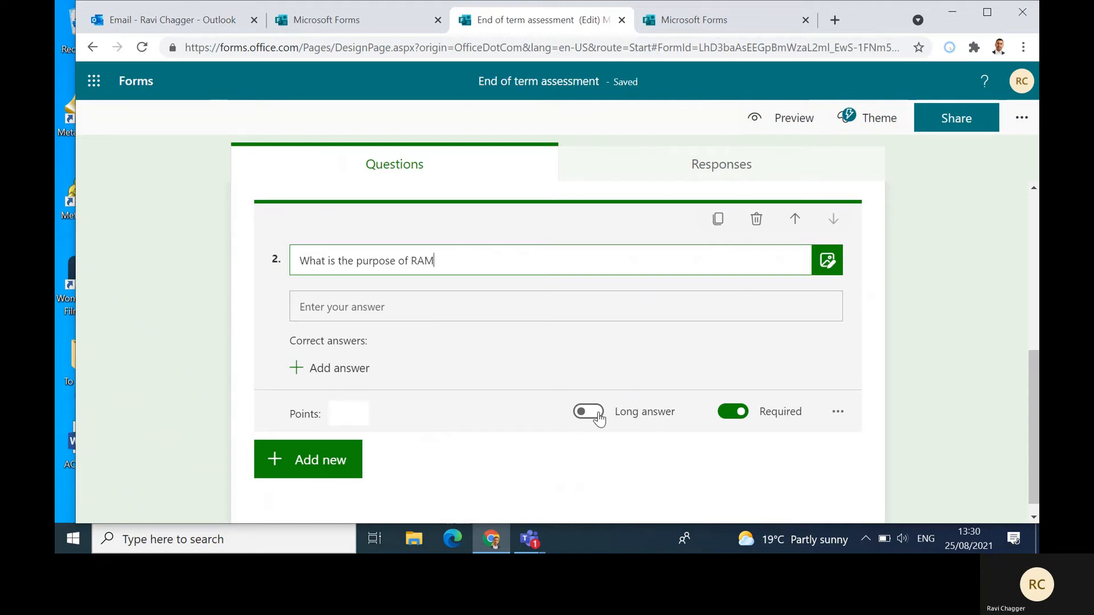
Allow a long answer for question 2 and reword it as "Explain the purpose of RAM".
left_click(598, 415)
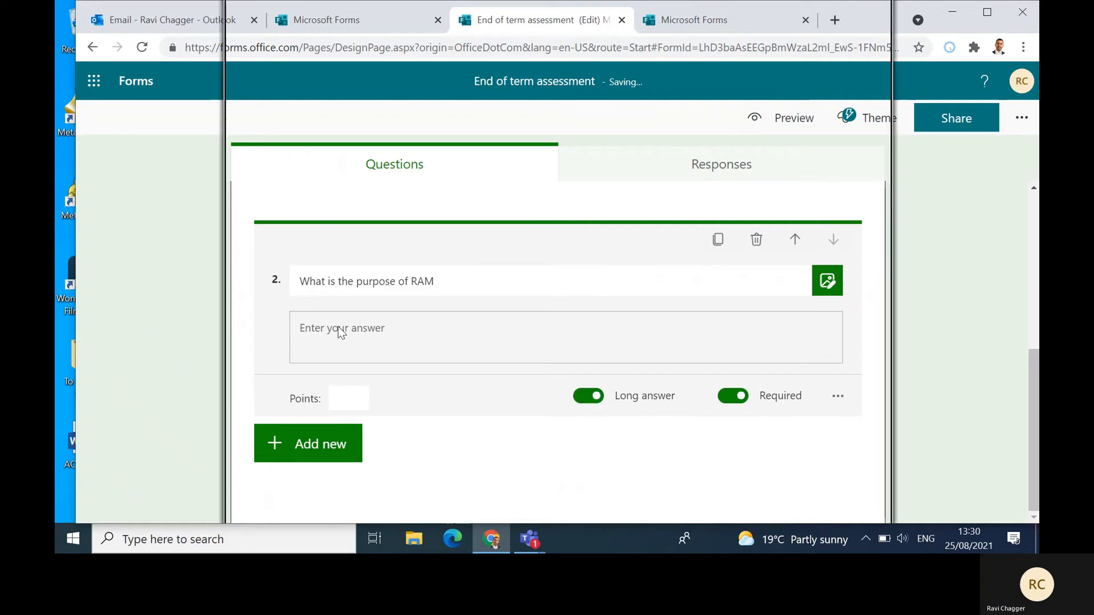
double_click(324, 281)
type("Explain")
key("Right")
key("Right")
key("Right")
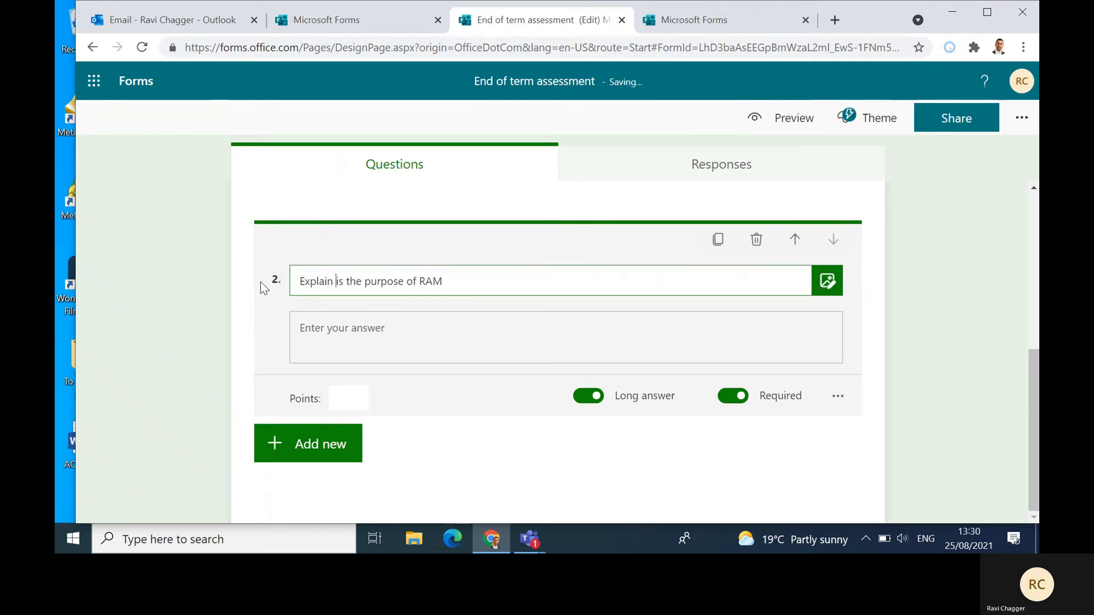
key("Delete")
key("BackSpace")
key("BackSpace")
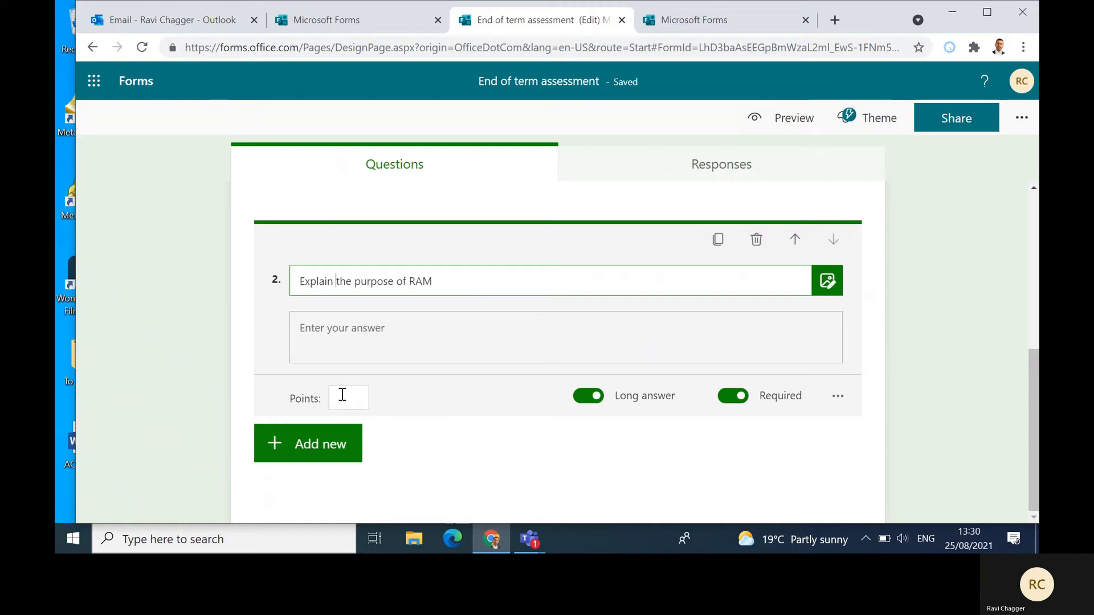
left_click(342, 395)
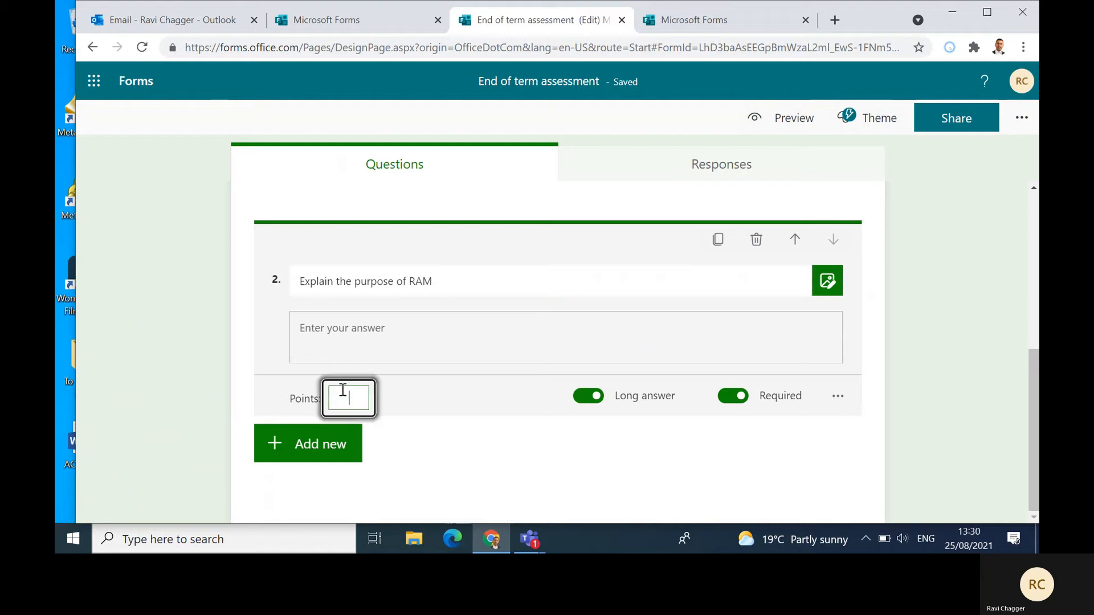
left_click(484, 465)
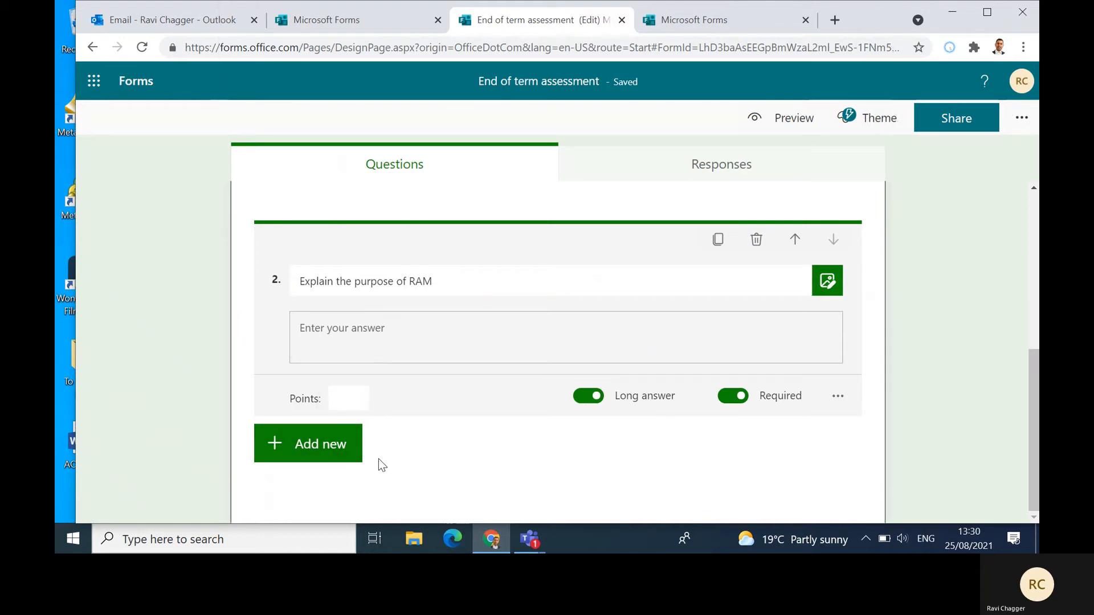
scroll(378, 463, "up", 5)
scroll(378, 463, "down", 5)
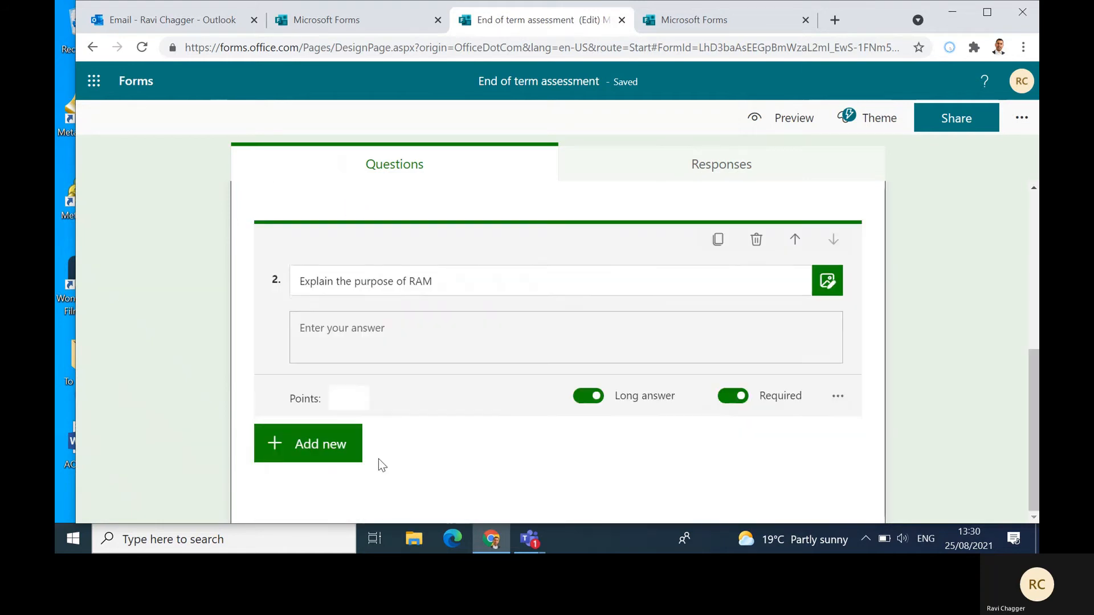
Duplicate question 2 and change the copy's text to "Explain the purpose of ROM".
left_click(719, 241)
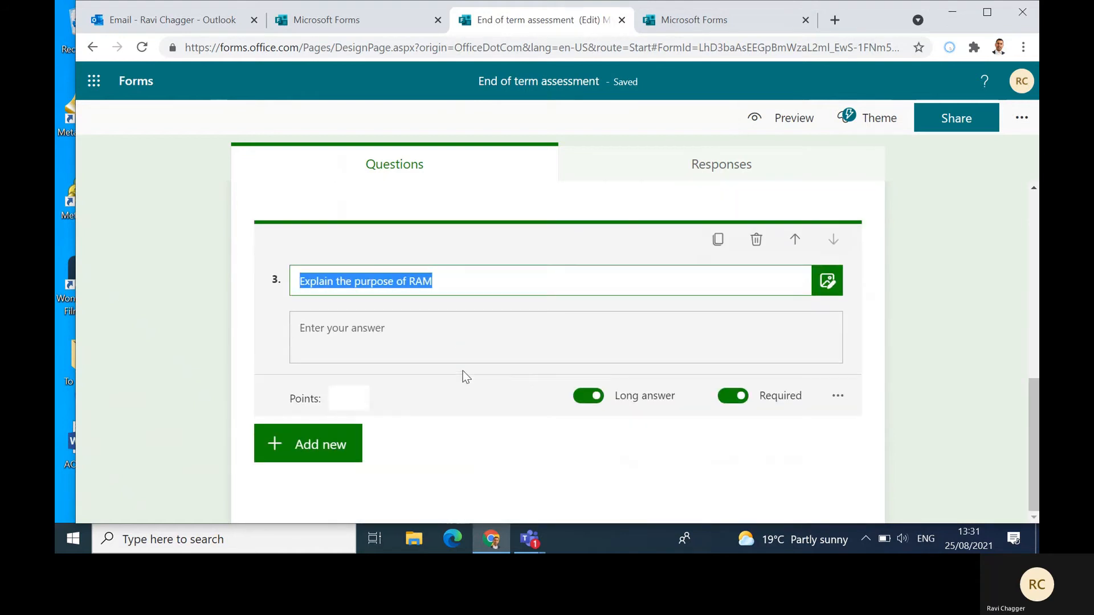
left_click(454, 283)
key("BackSpace")
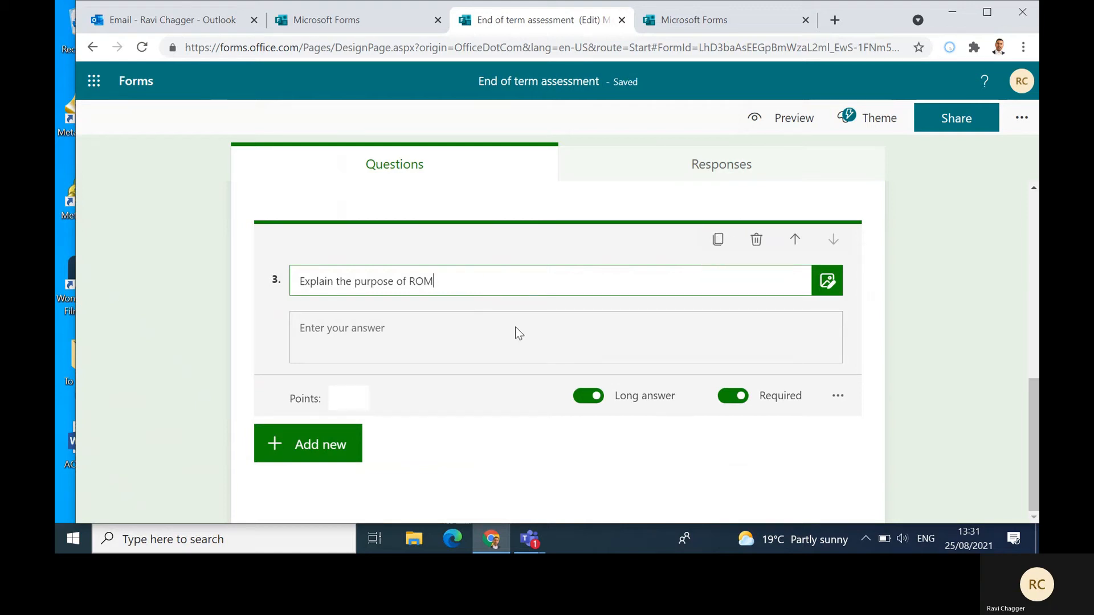
Add a Rating question below question 3 and set its rating scale to 10 levels.
left_click(314, 444)
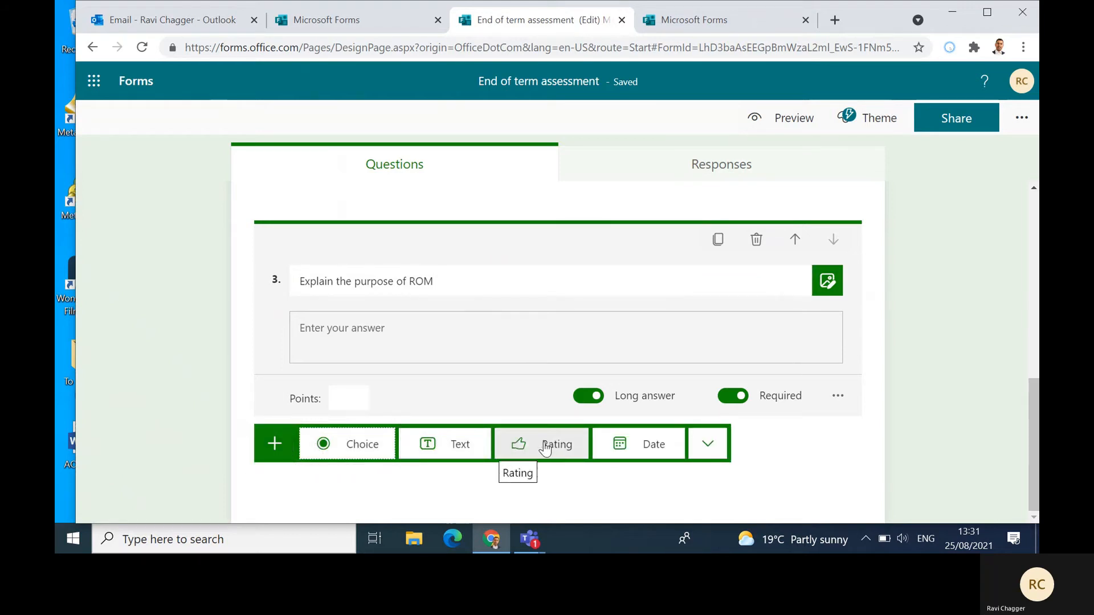
left_click(546, 448)
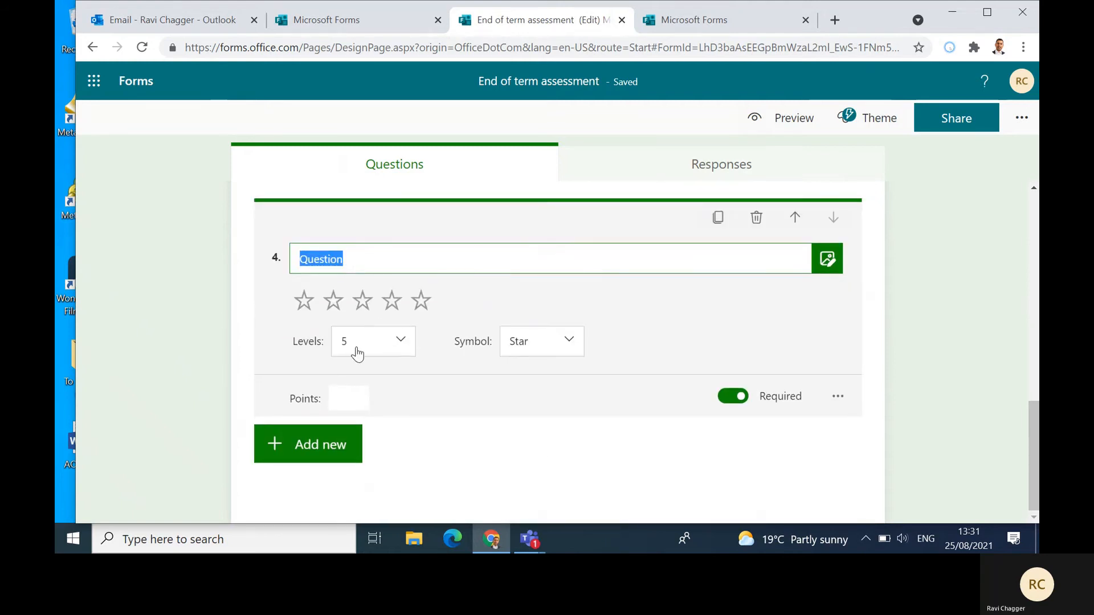
left_click(400, 344)
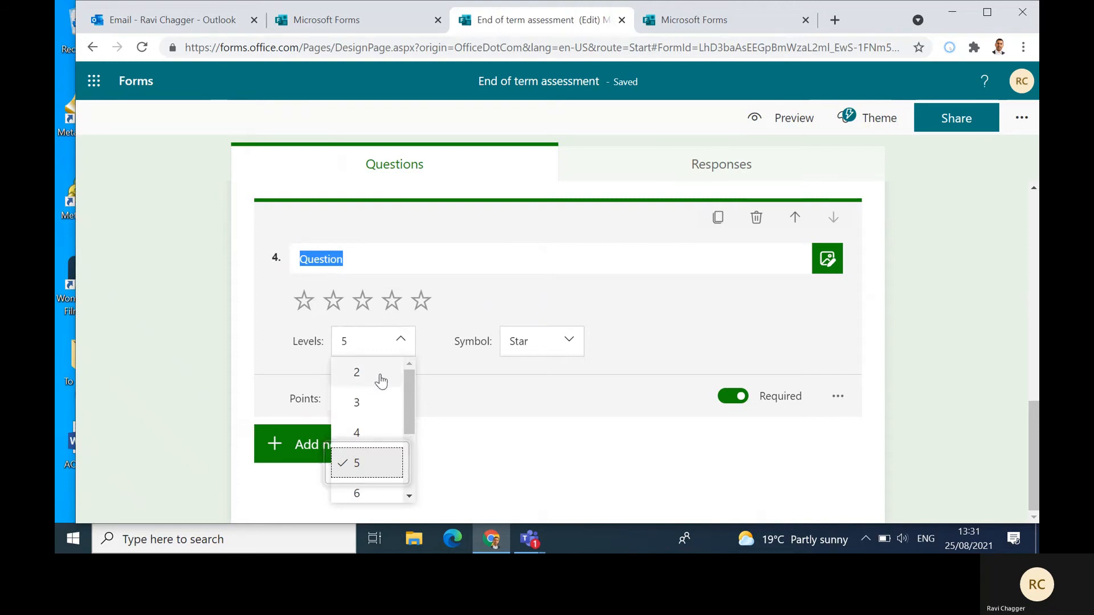
scroll(386, 404, "down", 2)
left_click(363, 487)
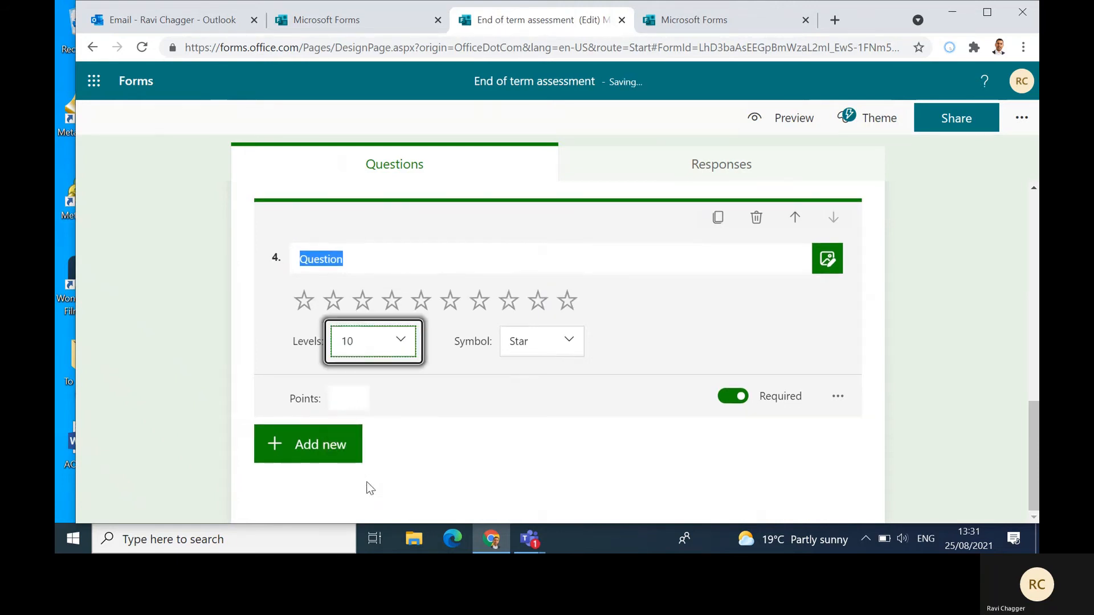
Set question 4's text to "Rate your ability to.........." and change its rating symbol to Number.
left_click(370, 261)
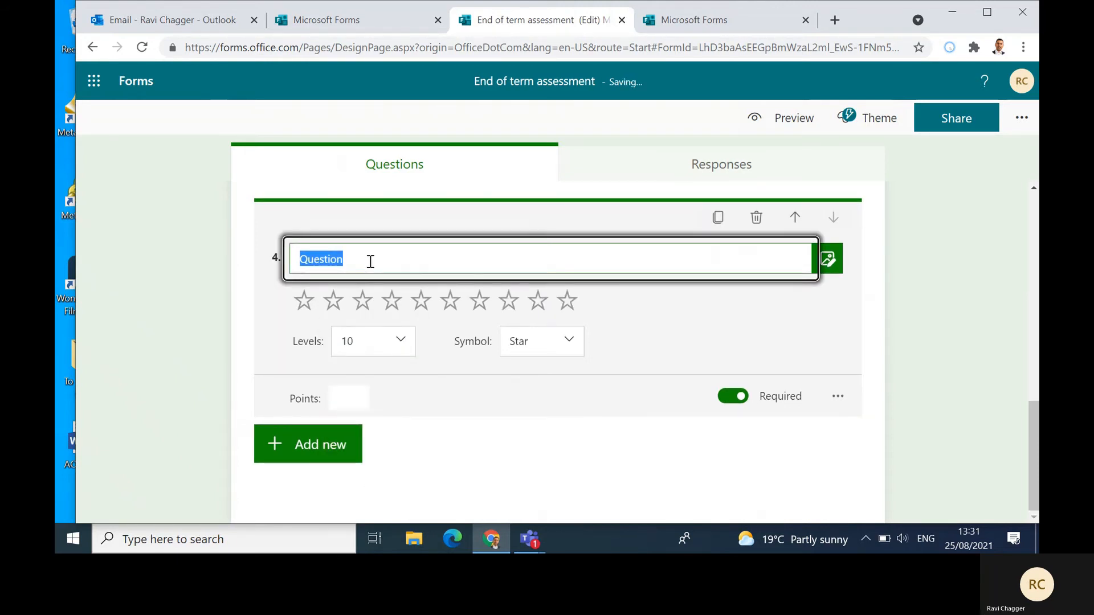
type("Rate your ability to........")
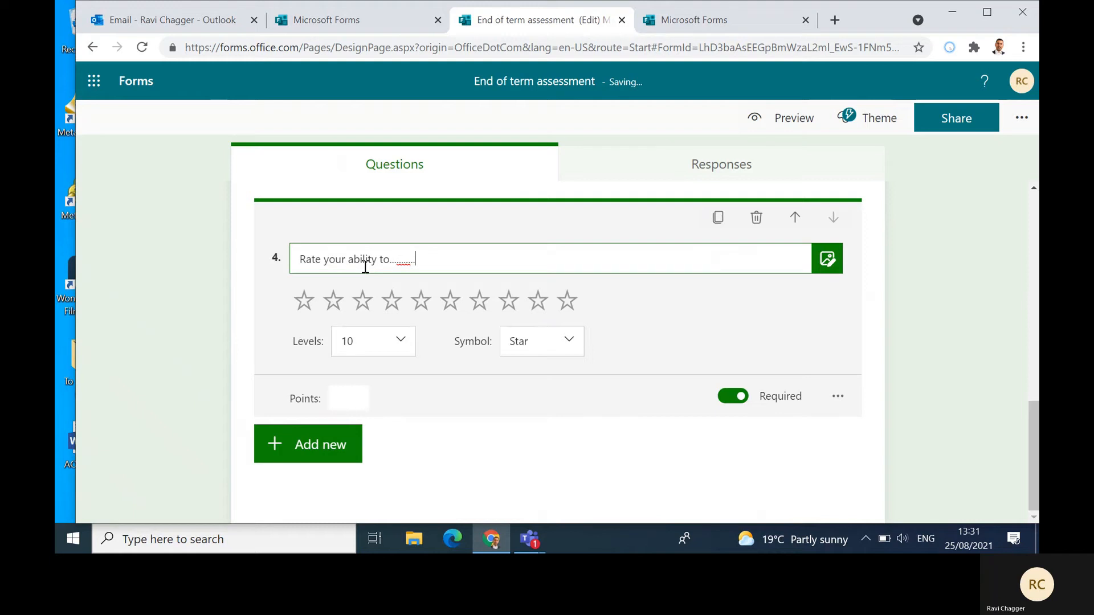
left_click(569, 357)
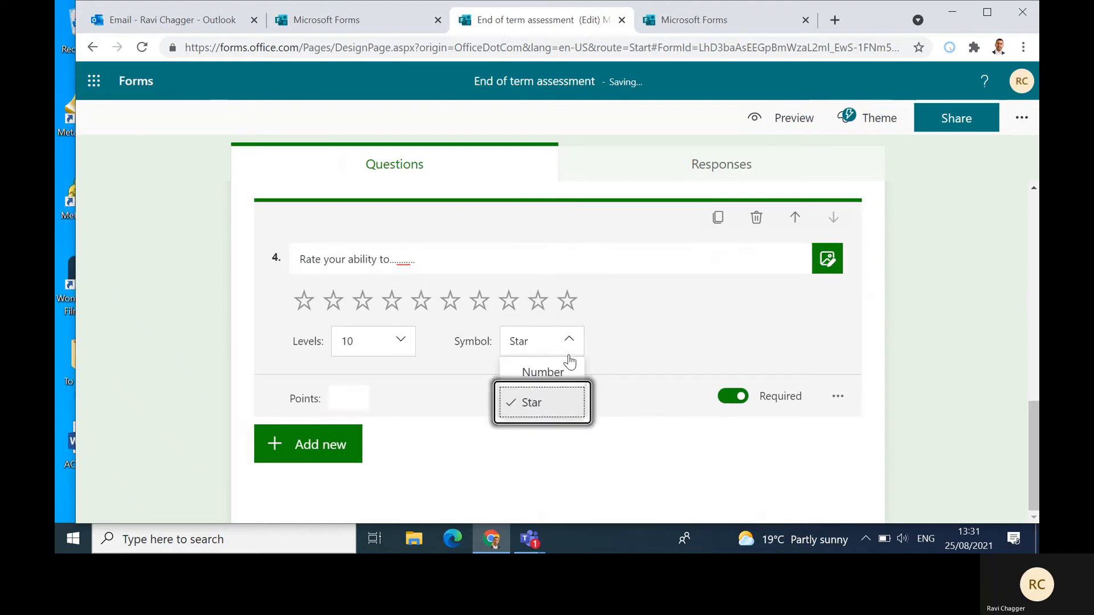
left_click(542, 373)
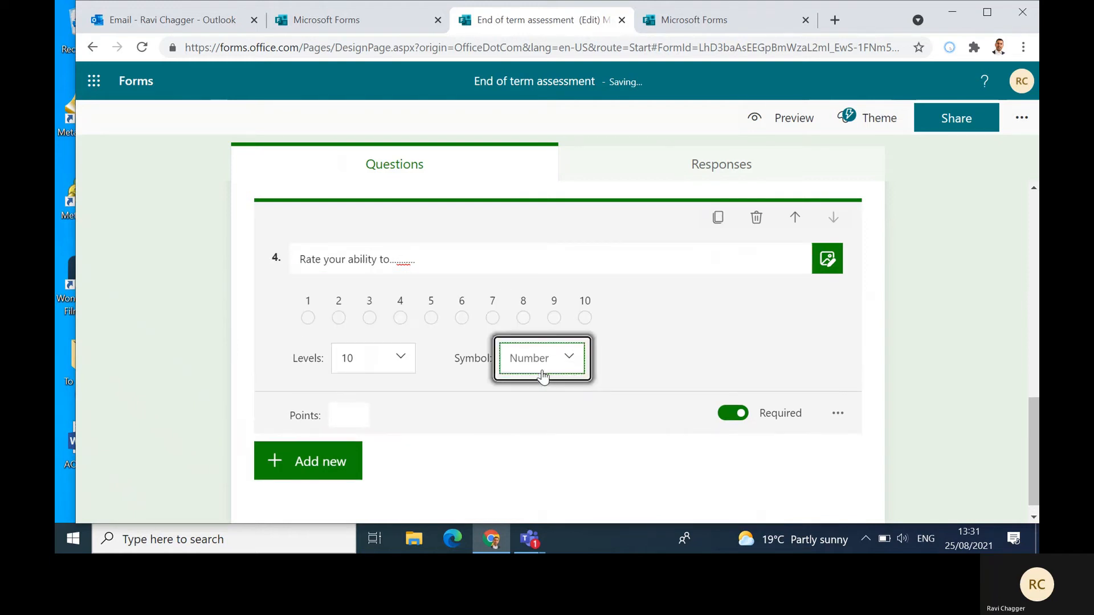
Add labels to question 4's rating scale: "Not at all" for 1 and "Plenty of experience" for 10.
left_click(840, 399)
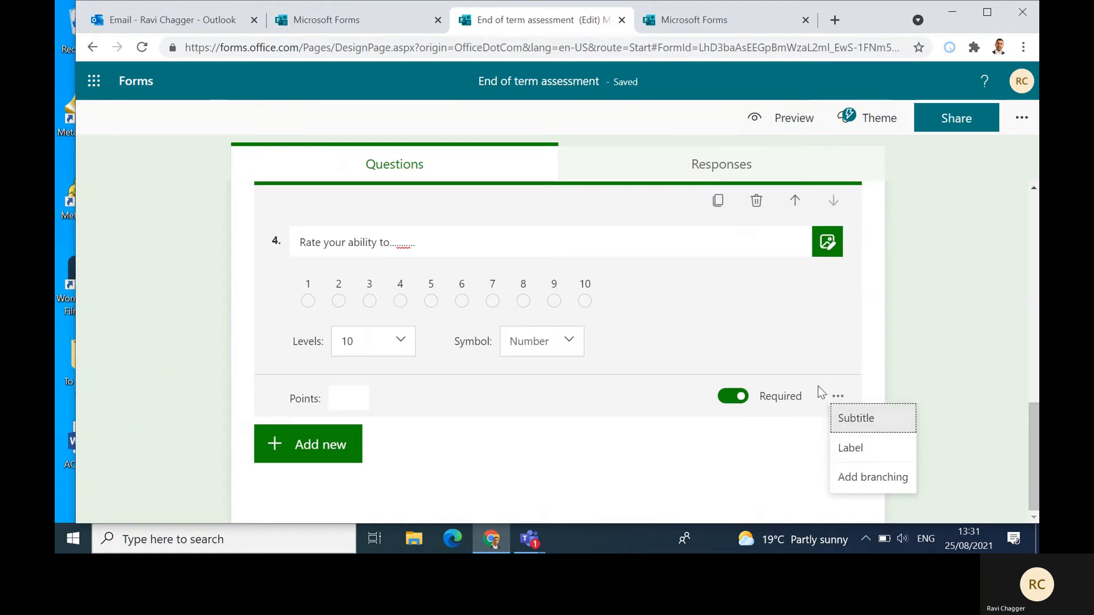
left_click(858, 450)
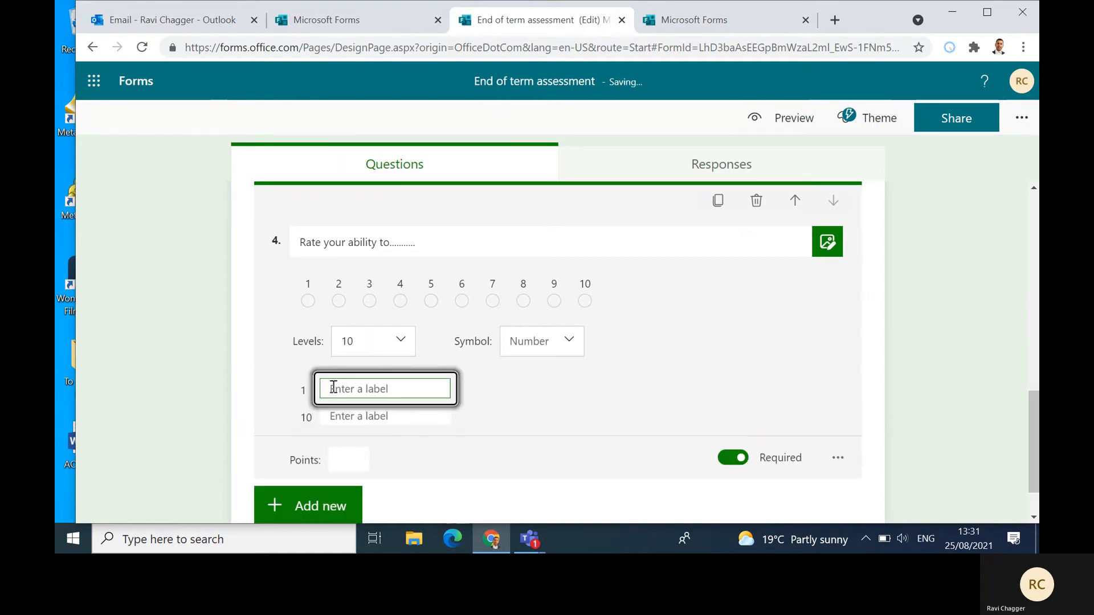
type("Not at all")
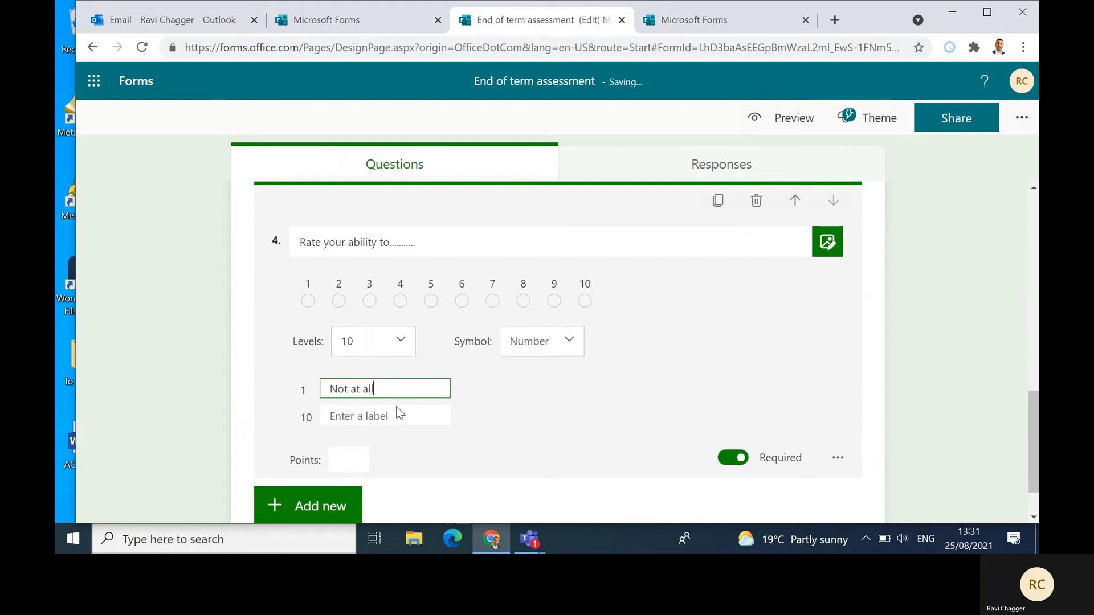
left_click(399, 415)
type("Ple")
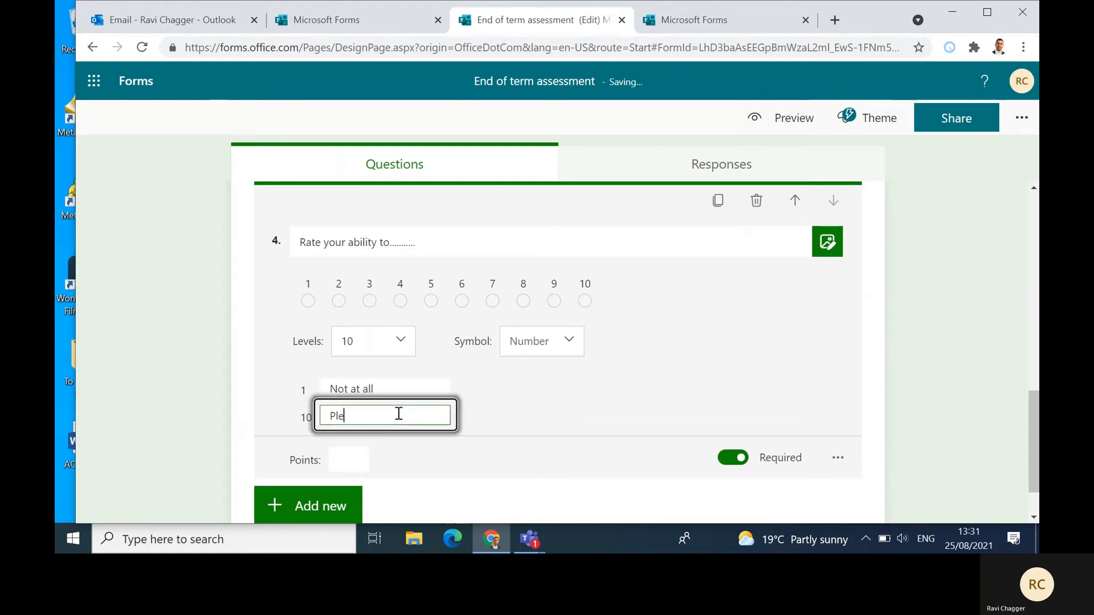
type("nty of experience")
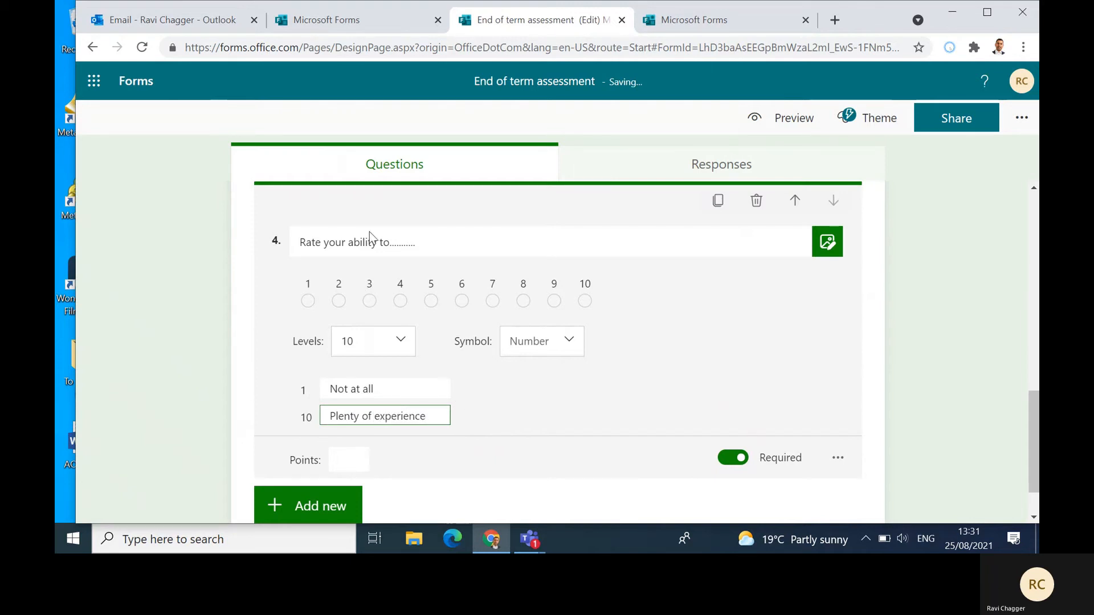
Add a Date question below question 4 with the text "When did you......".
scroll(404, 436, "down", 1)
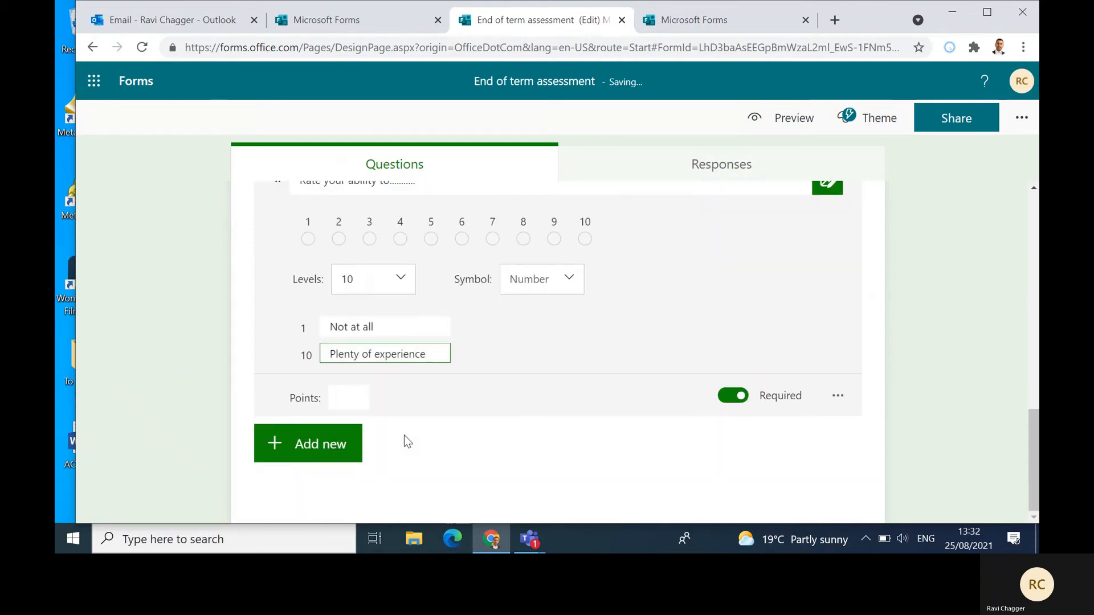
left_click(316, 456)
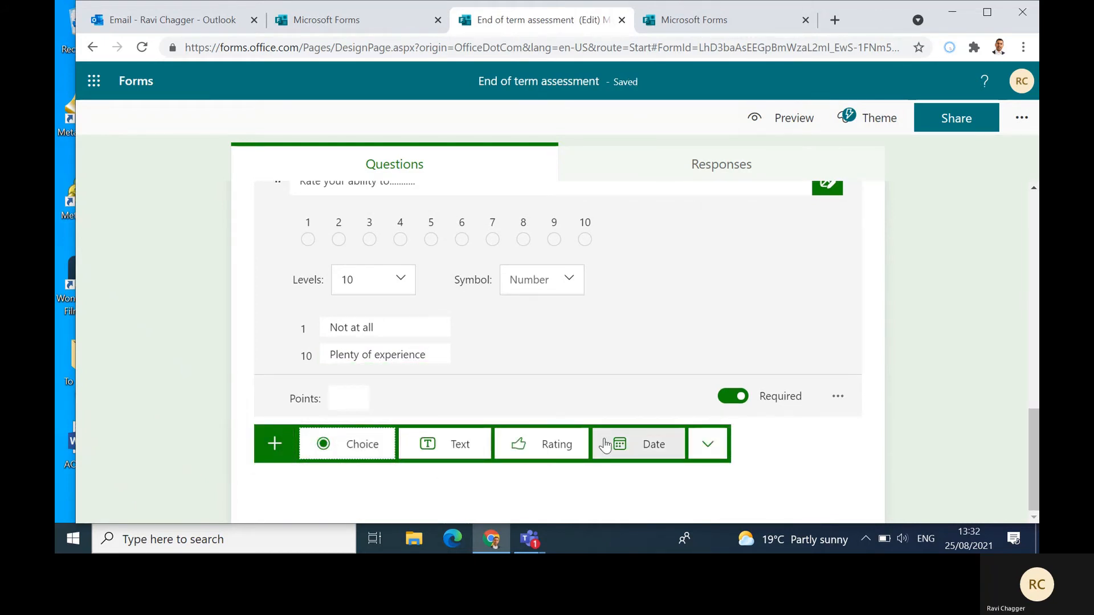
left_click(631, 450)
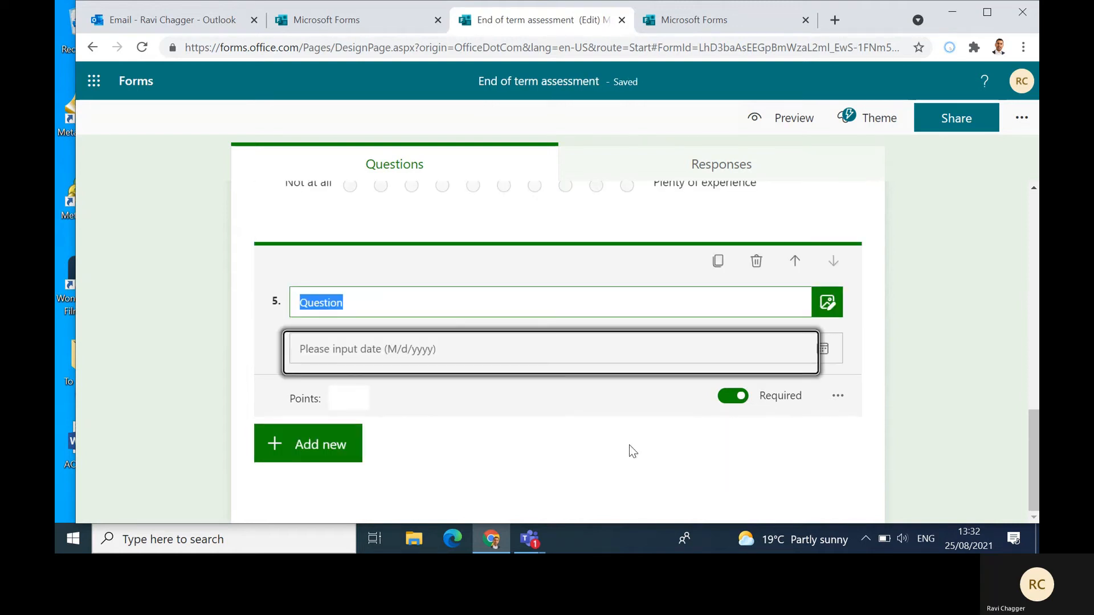
left_click(367, 305)
left_click_drag(367, 306, 244, 310)
type("When did you......")
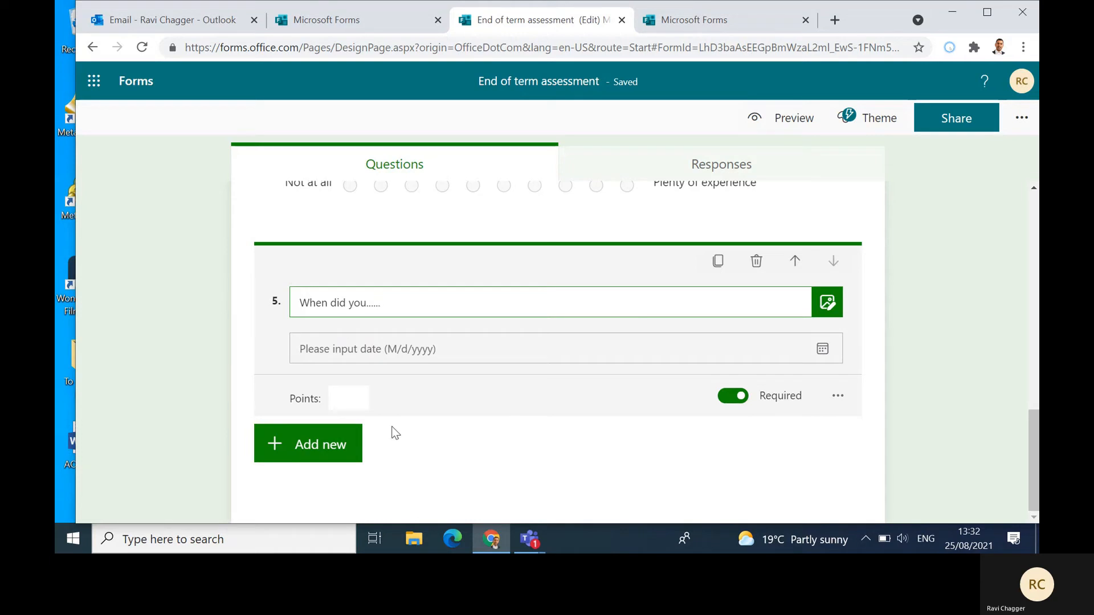
Add a Ranking question below question 5 with the text "Put this in the correct order".
left_click(315, 448)
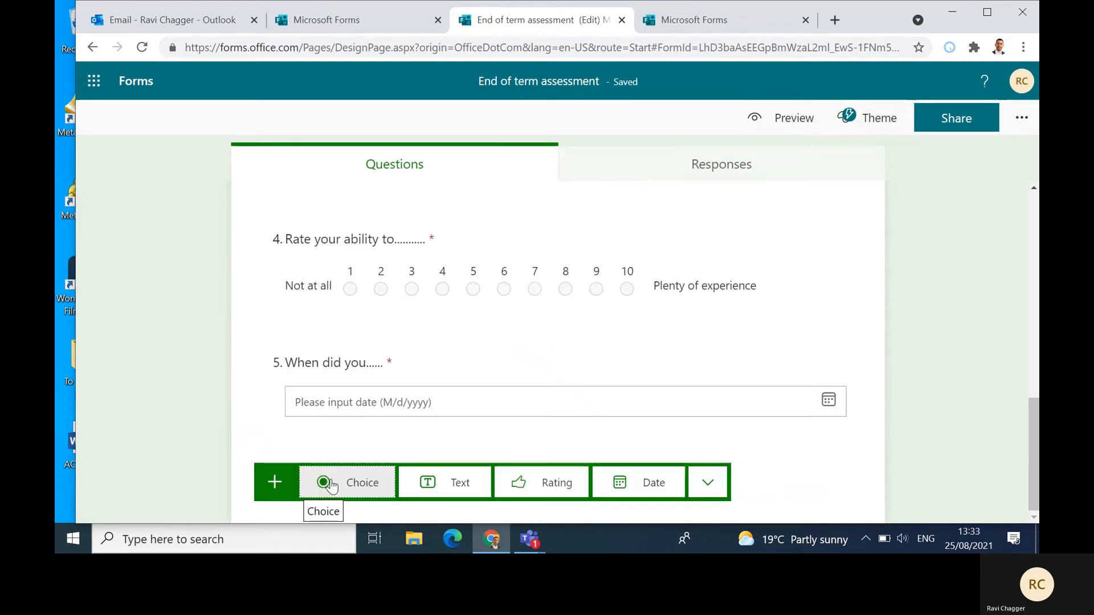
left_click(708, 488)
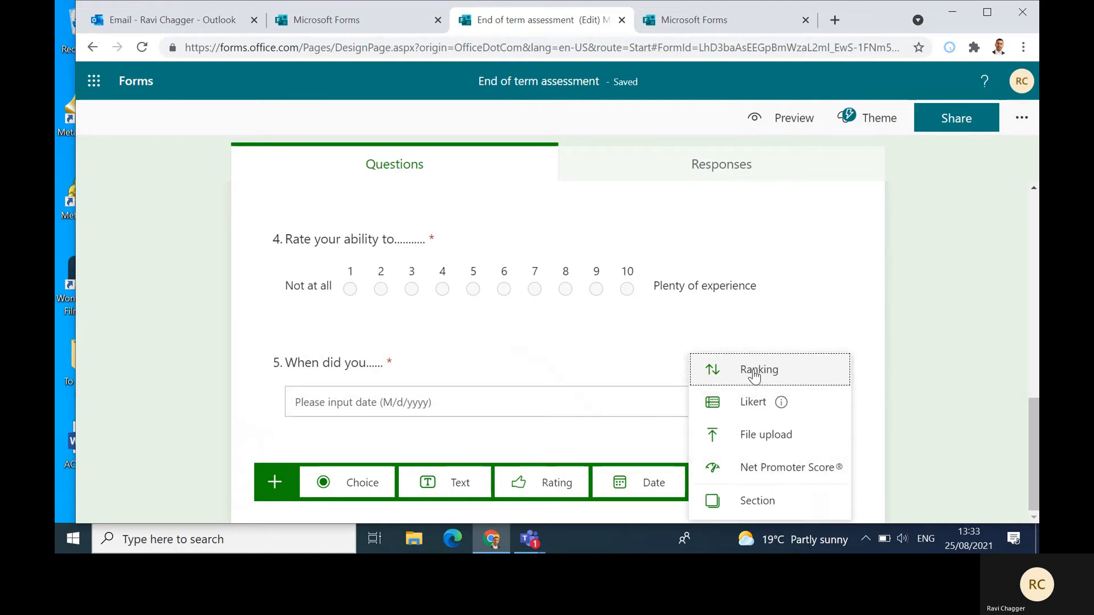
left_click(755, 376)
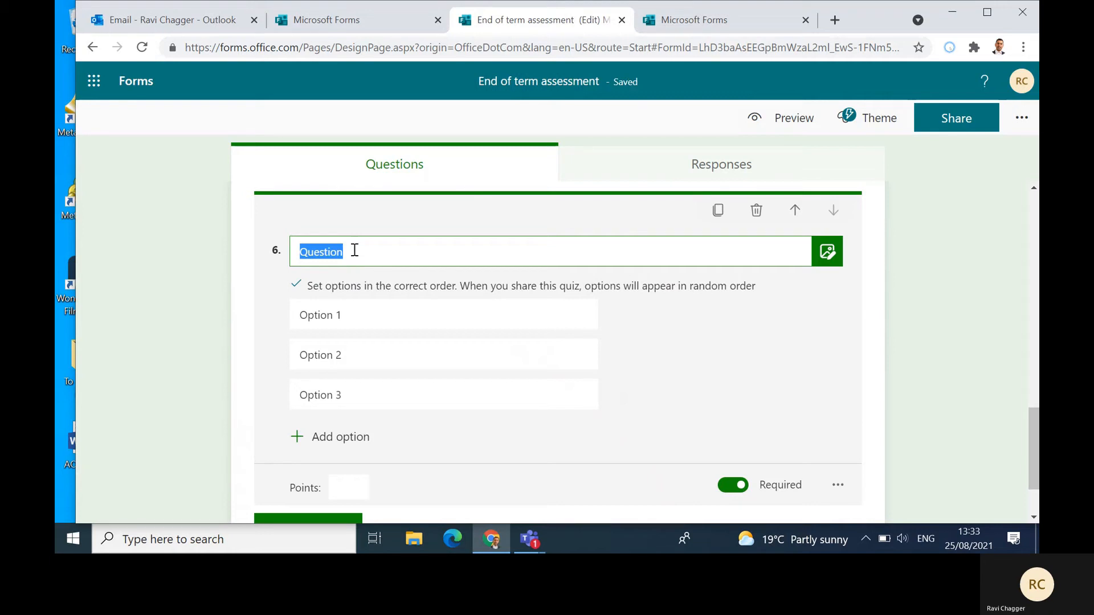
type("Put this in the co")
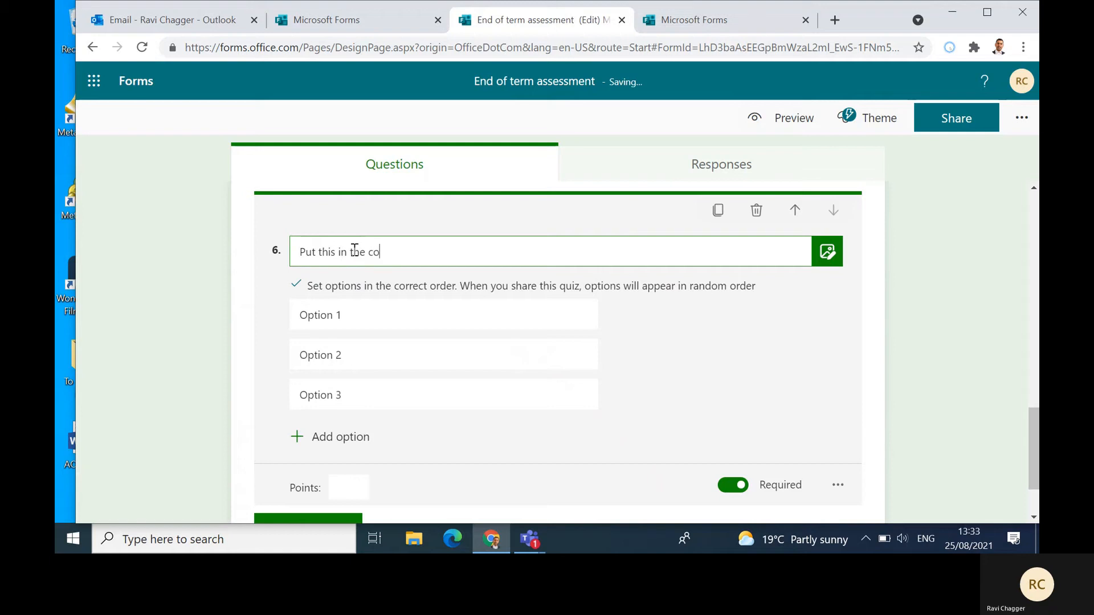
type("rrect order")
Name the three options of the Ranking question A, B and C, in that order.
left_click(363, 324)
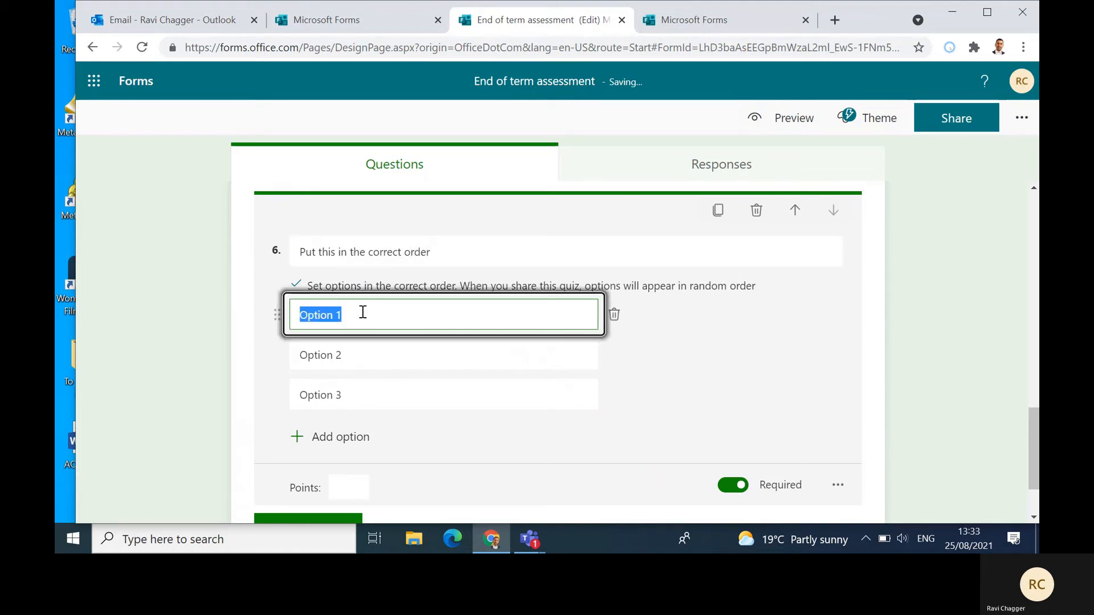
type("A")
left_click(353, 353)
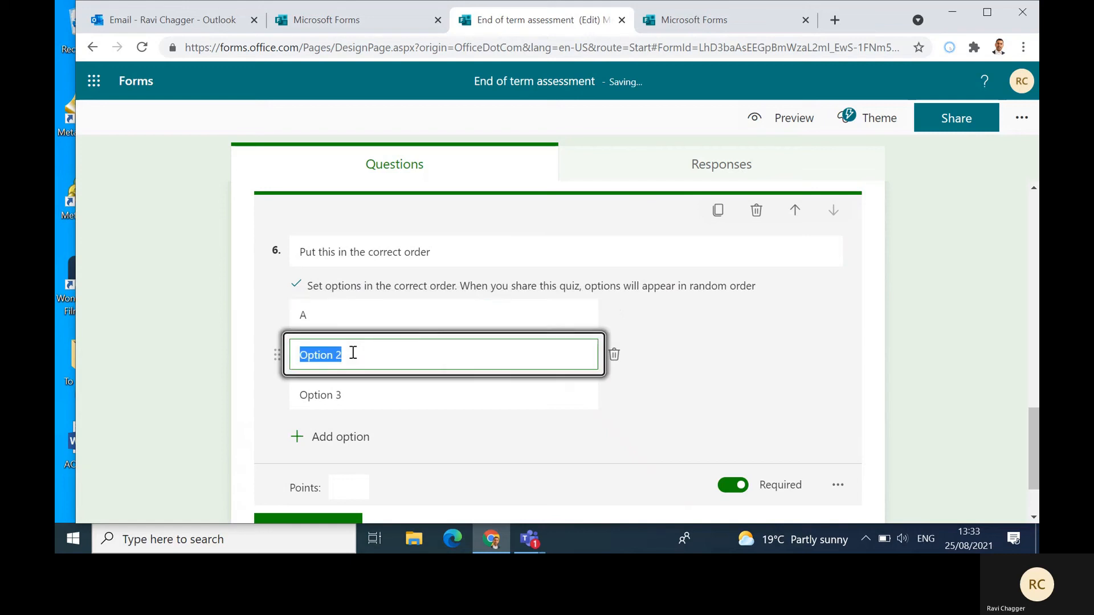
type("B")
scroll(349, 351, "down", 1)
left_click(333, 343)
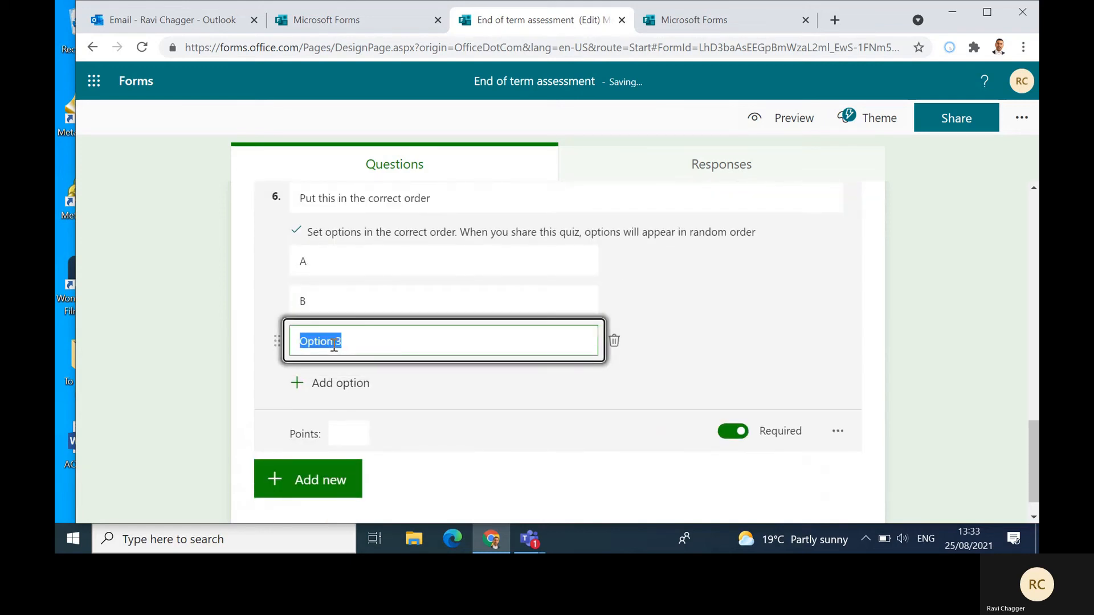
type("C")
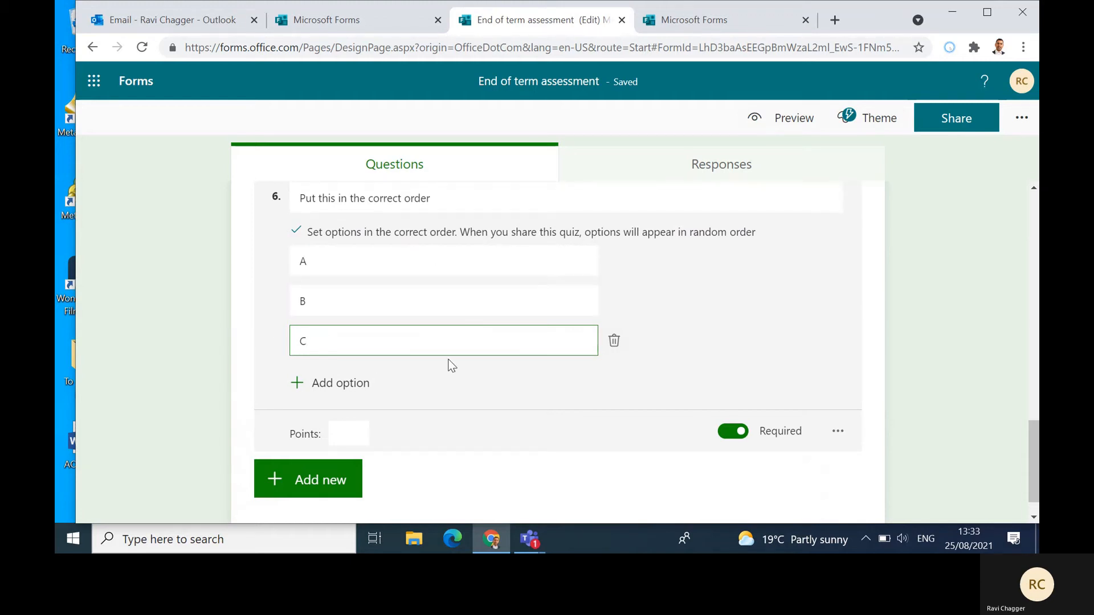
Add a Likert question below question 6 and set its first statement to "How likely is a.........".
scroll(506, 411, "down", 1)
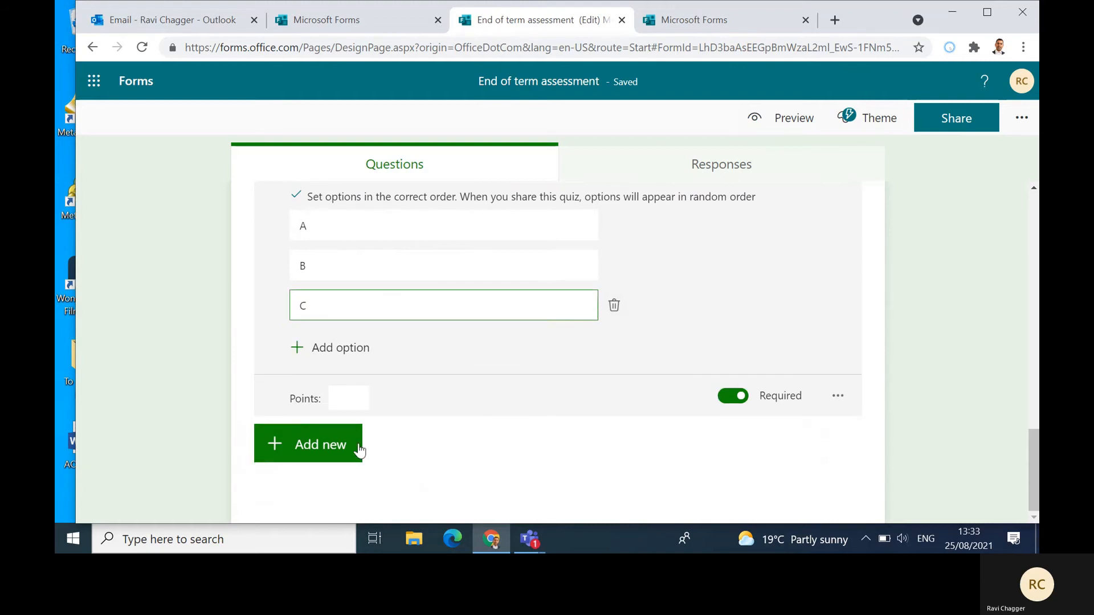
left_click(314, 444)
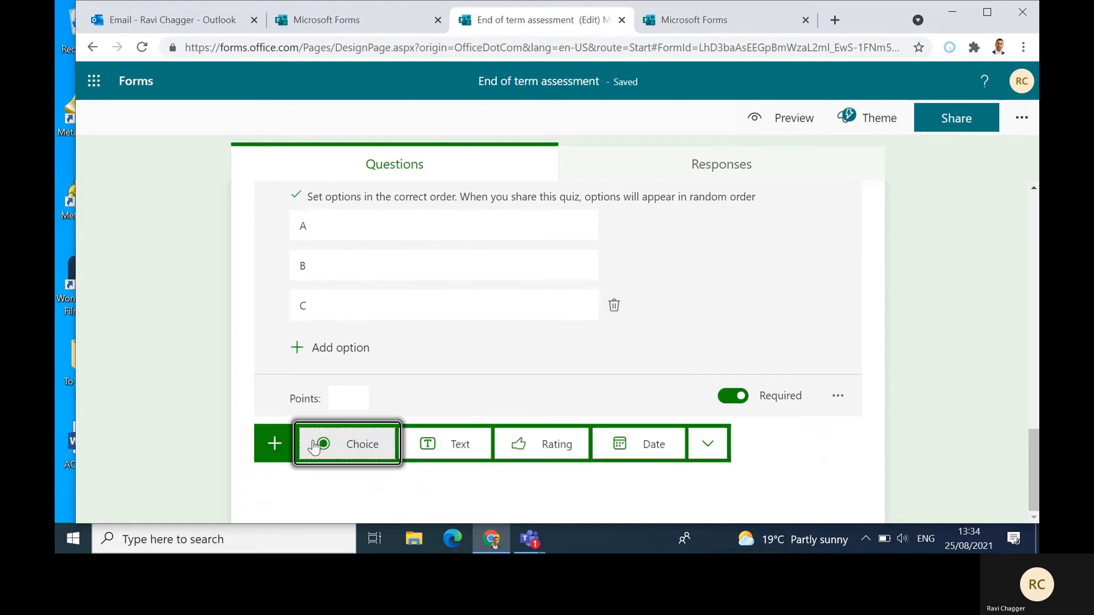
left_click(712, 450)
left_click(745, 404)
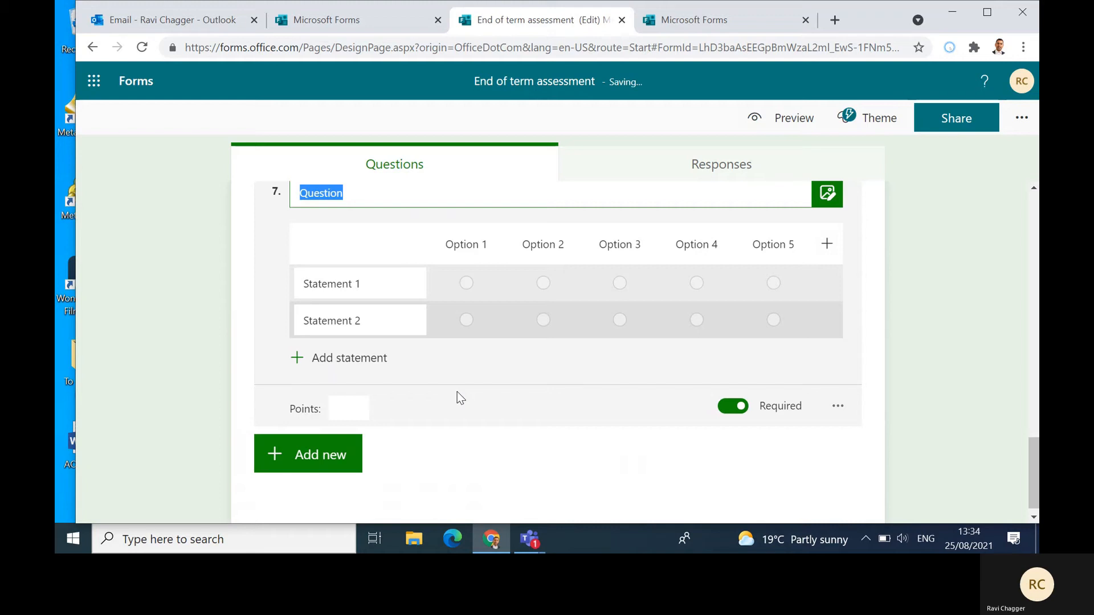
left_click(367, 283)
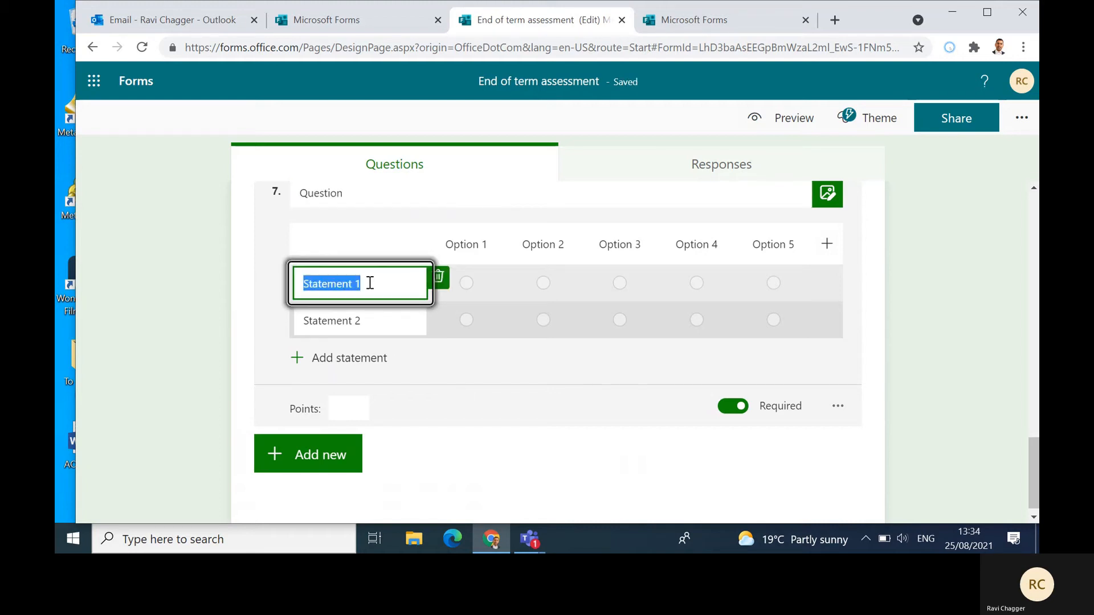
type("How likely is a........")
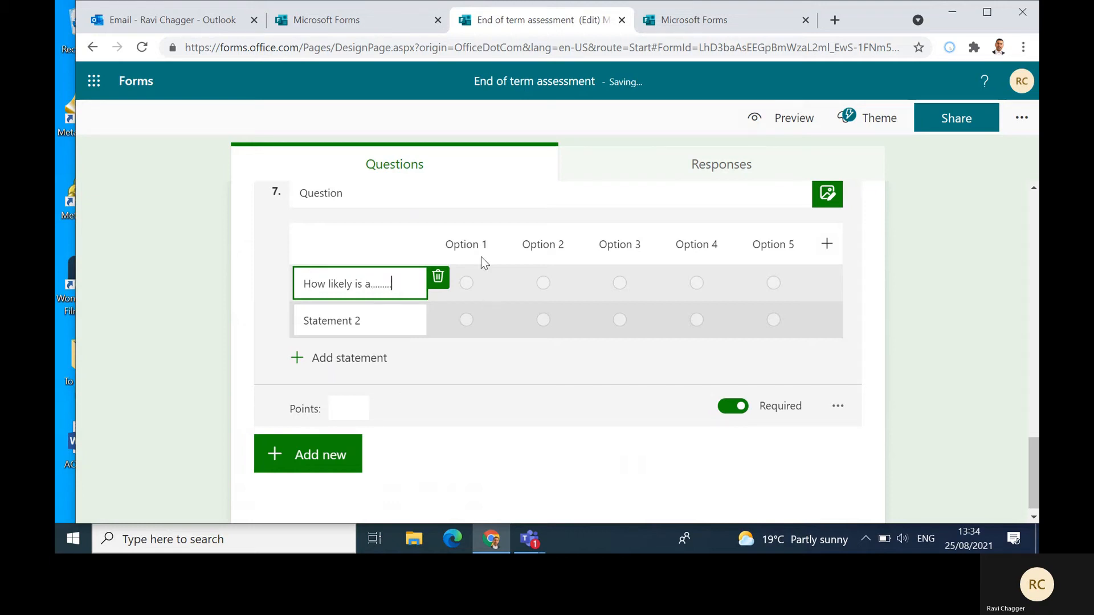
Look over the Likert question's option headings and add a third statement row.
left_click(474, 242)
left_click(559, 249)
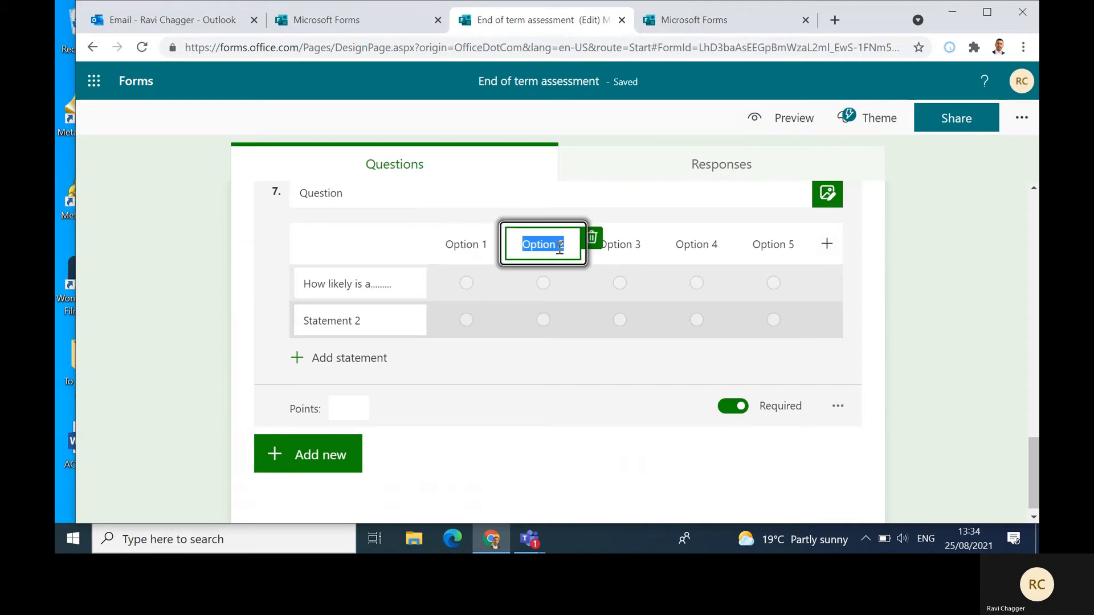
left_click(633, 249)
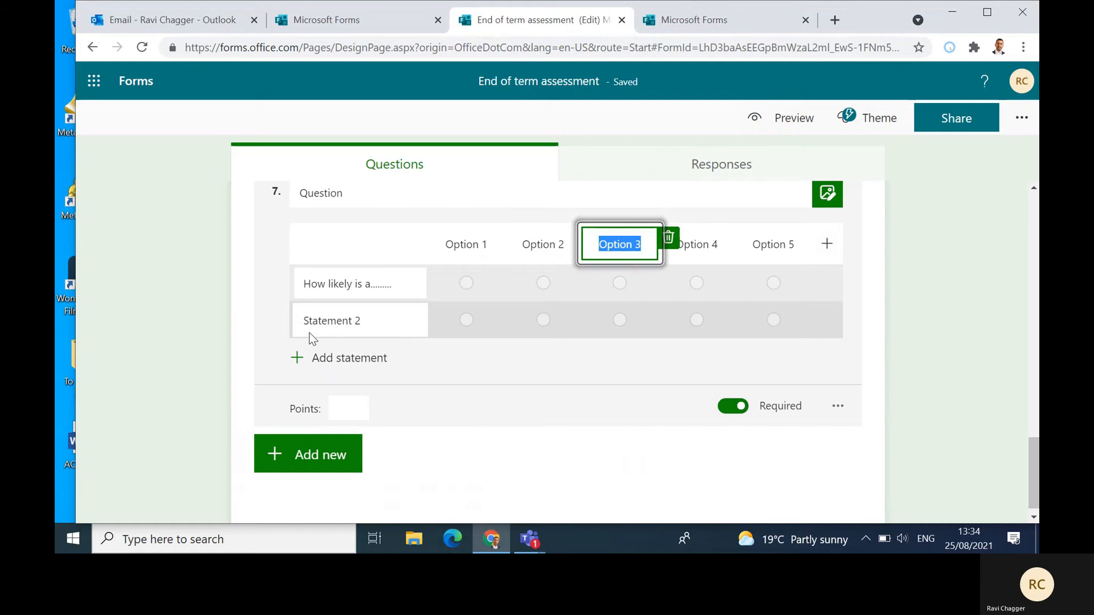
left_click(332, 358)
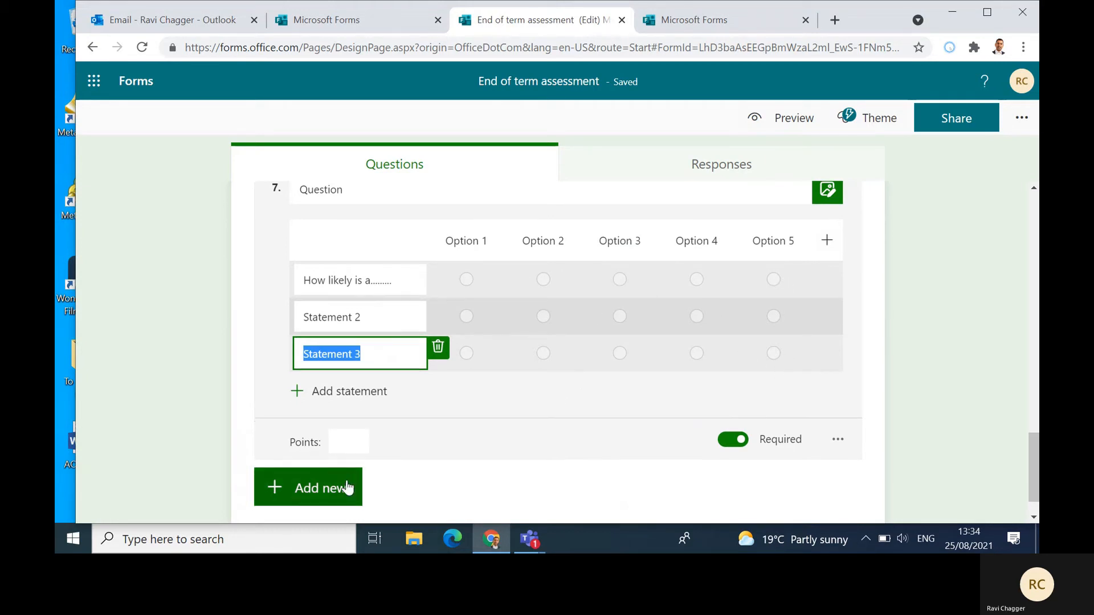
Add a Net Promoter Score question below question 7, keeping its default question text.
scroll(342, 486, "down", 1)
left_click(306, 442)
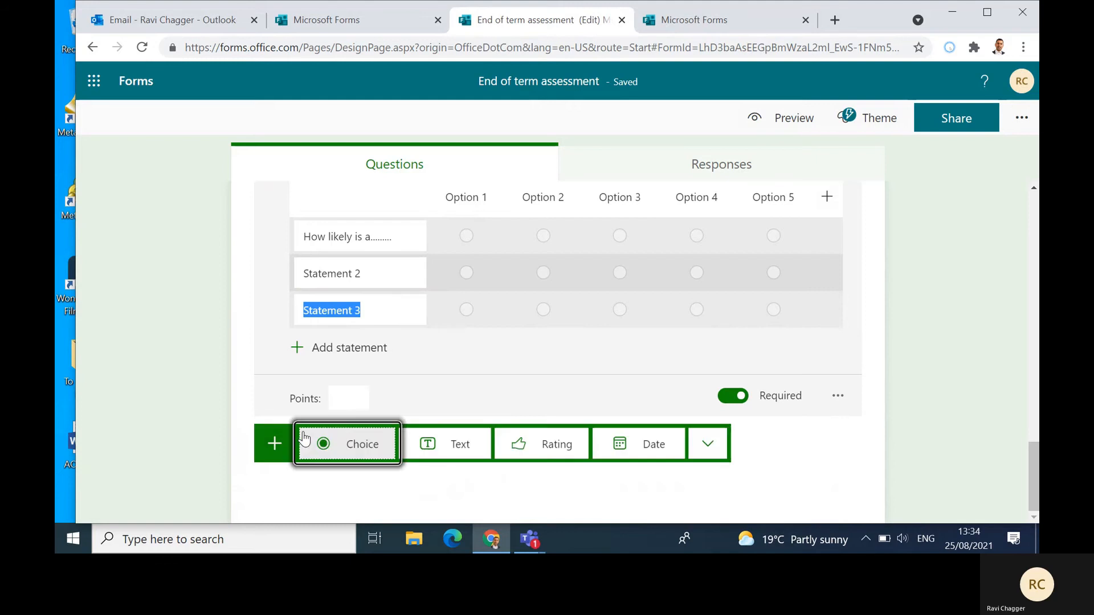
left_click(709, 443)
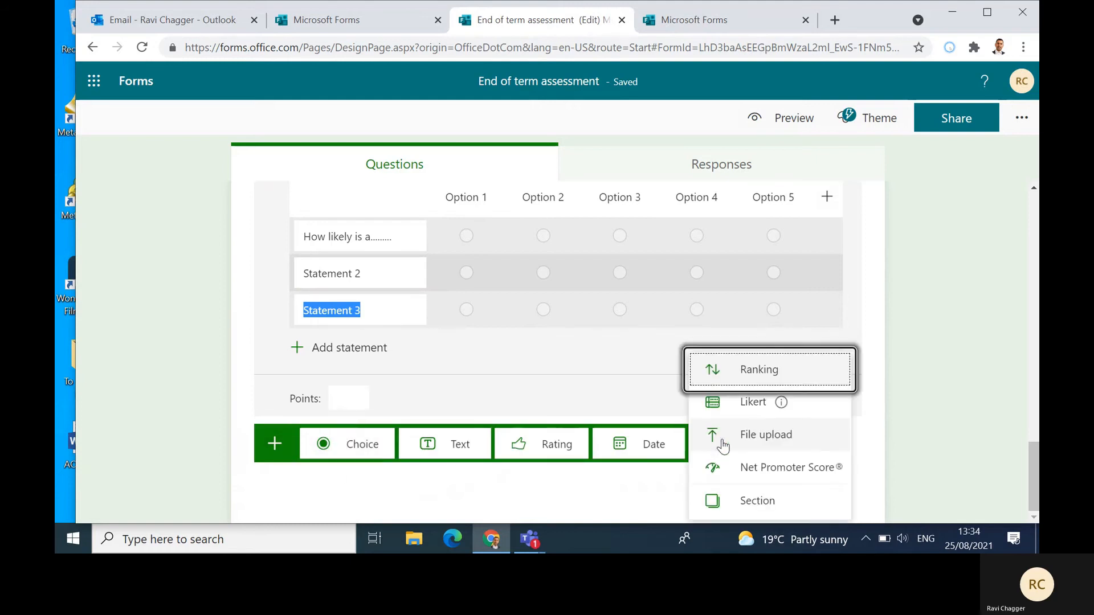
left_click(781, 468)
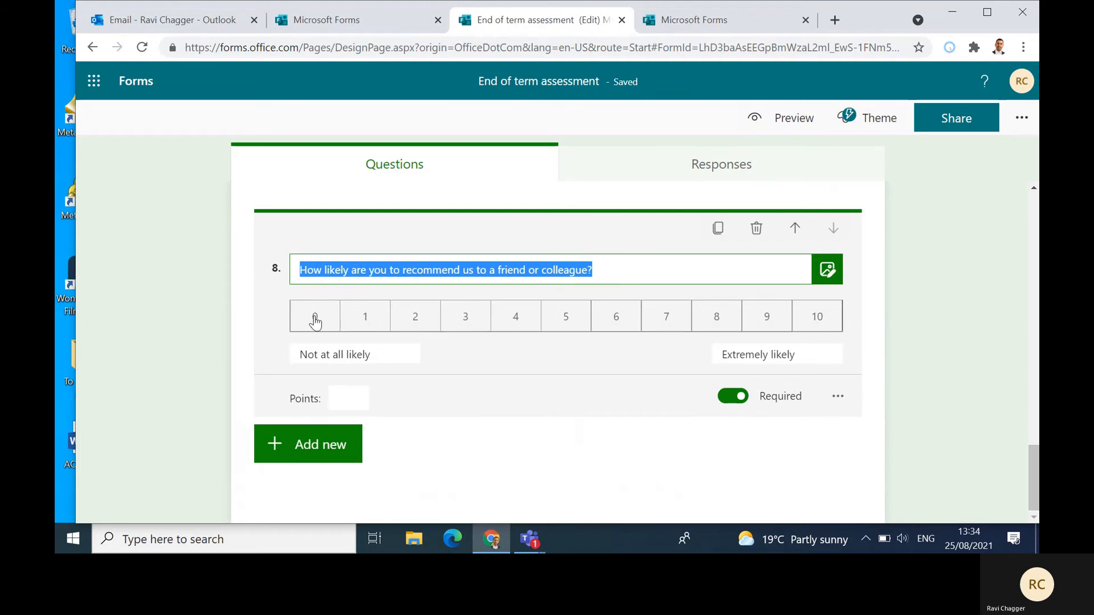
left_click(314, 270)
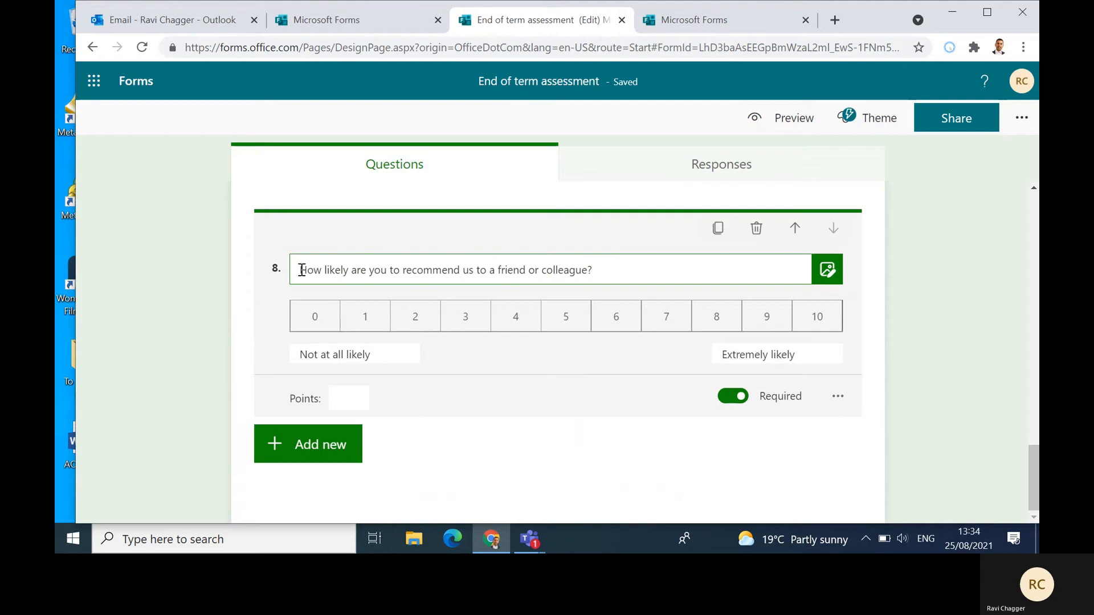
left_click_drag(634, 271, 415, 282)
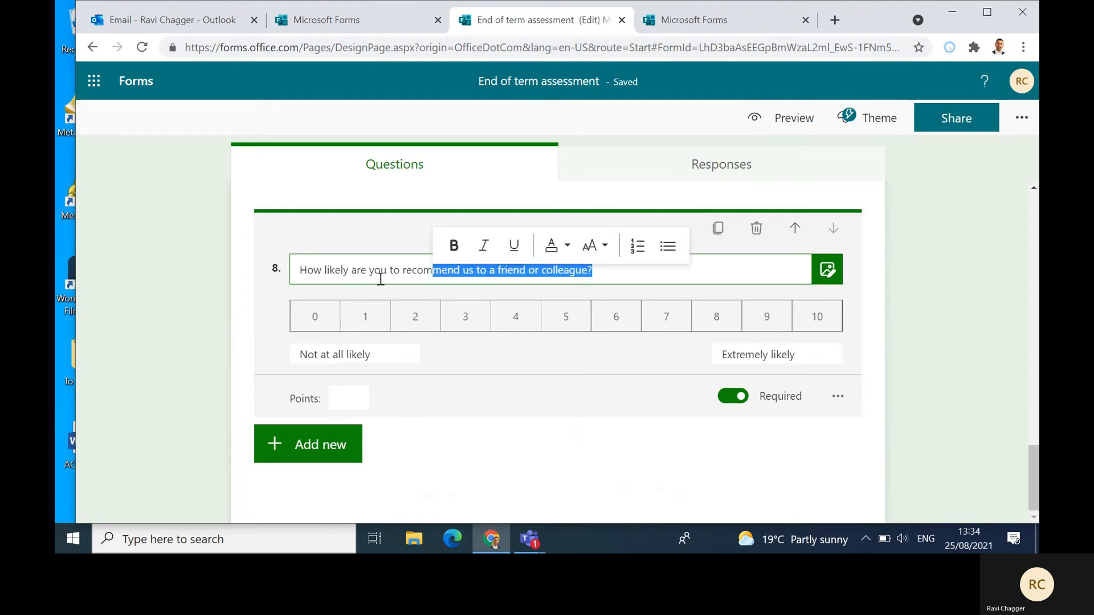
left_click(597, 276)
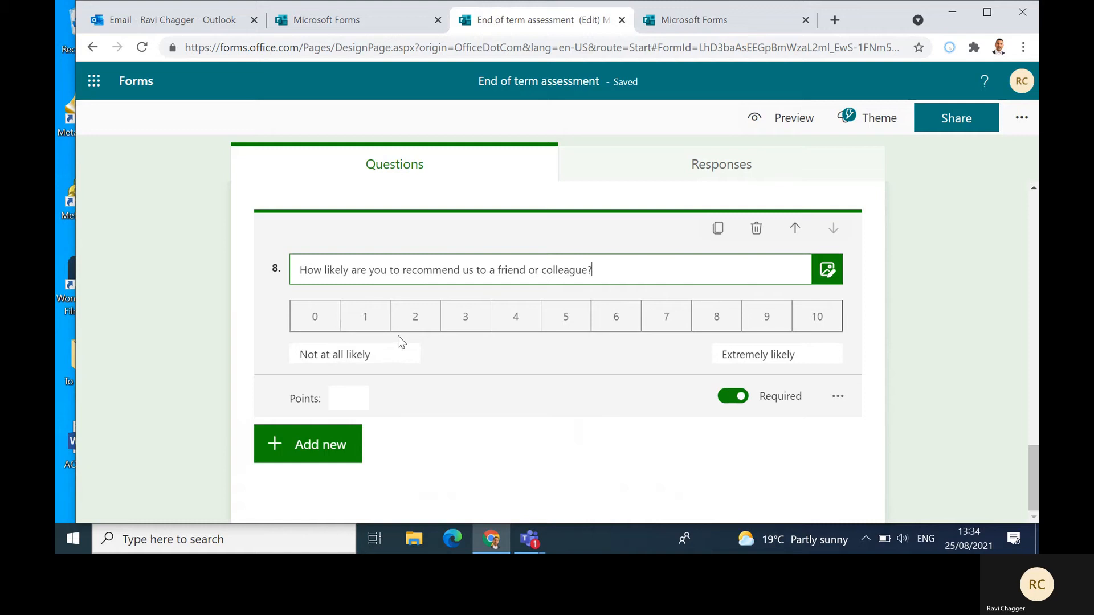
Add the Net Promoter Score question again below question 7, keeping its default question text and end labels.
left_click_drag(383, 357, 298, 354)
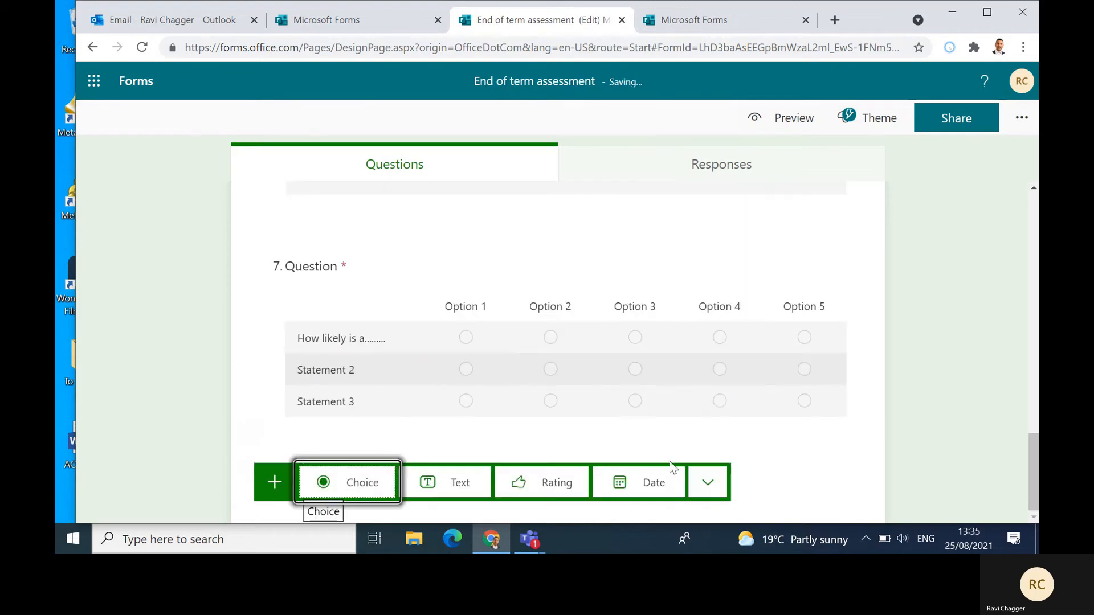
left_click(704, 482)
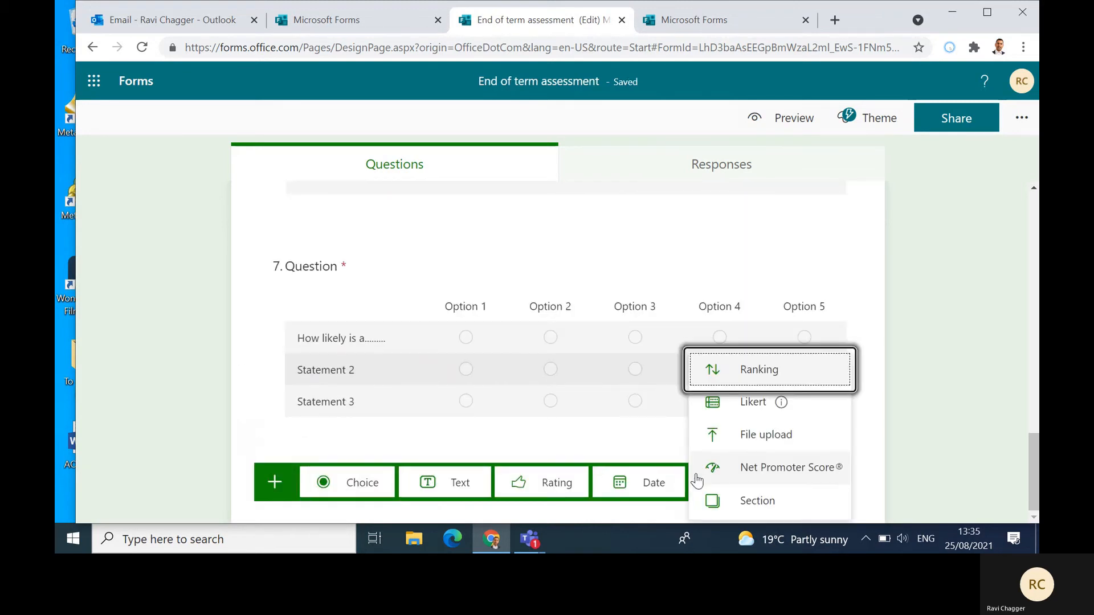
left_click(761, 467)
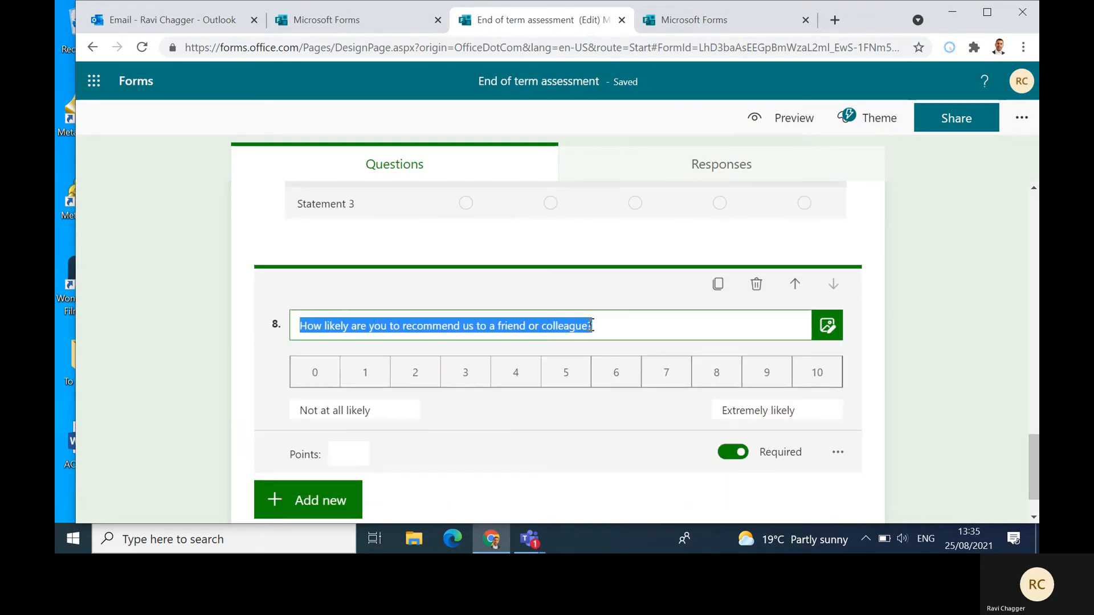
scroll(443, 400, "down", 1)
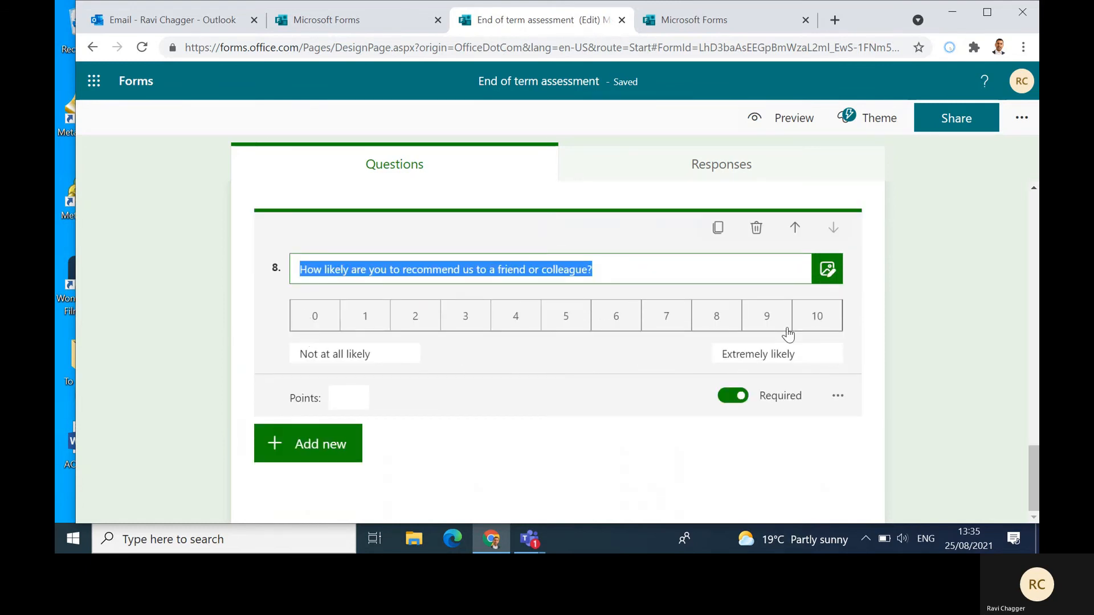
left_click(357, 265)
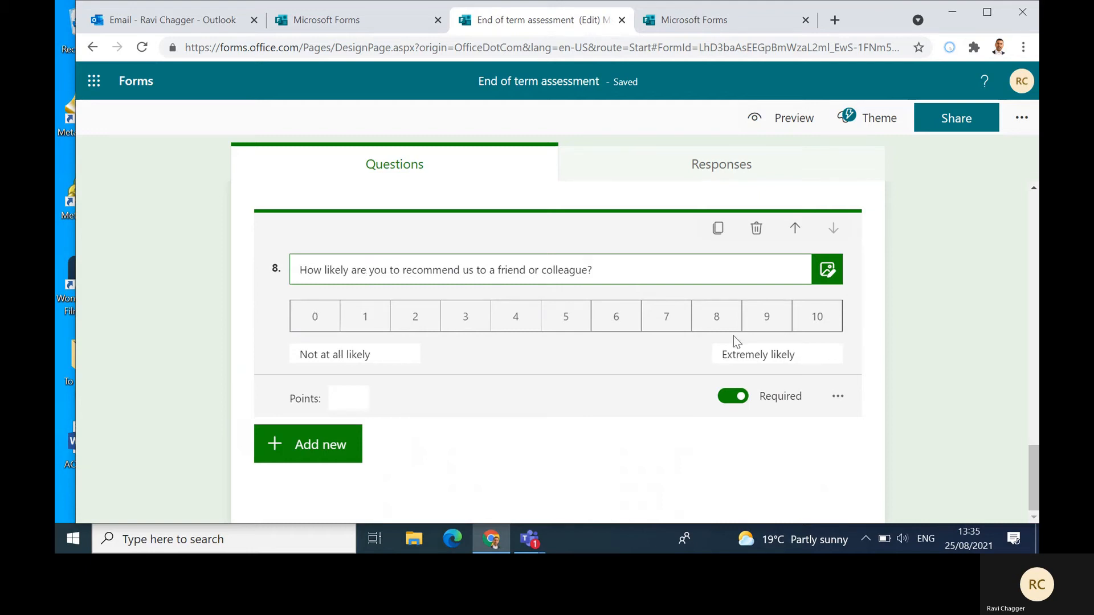
left_click(381, 356)
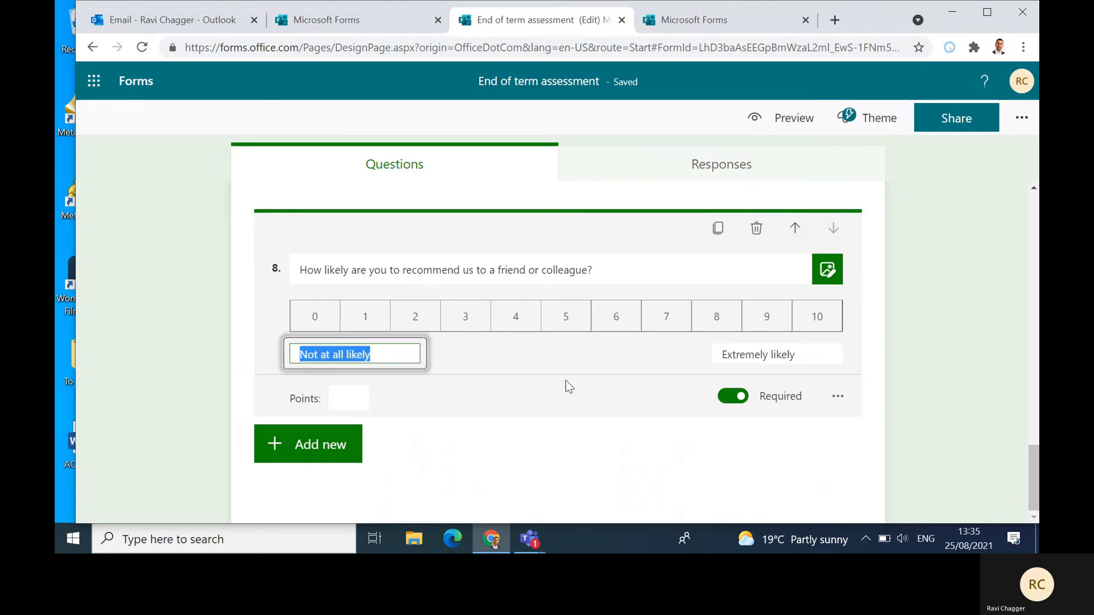
Add a section below question 8, title it "Section 2" and open its list of section options.
left_click(315, 483)
left_click(315, 483)
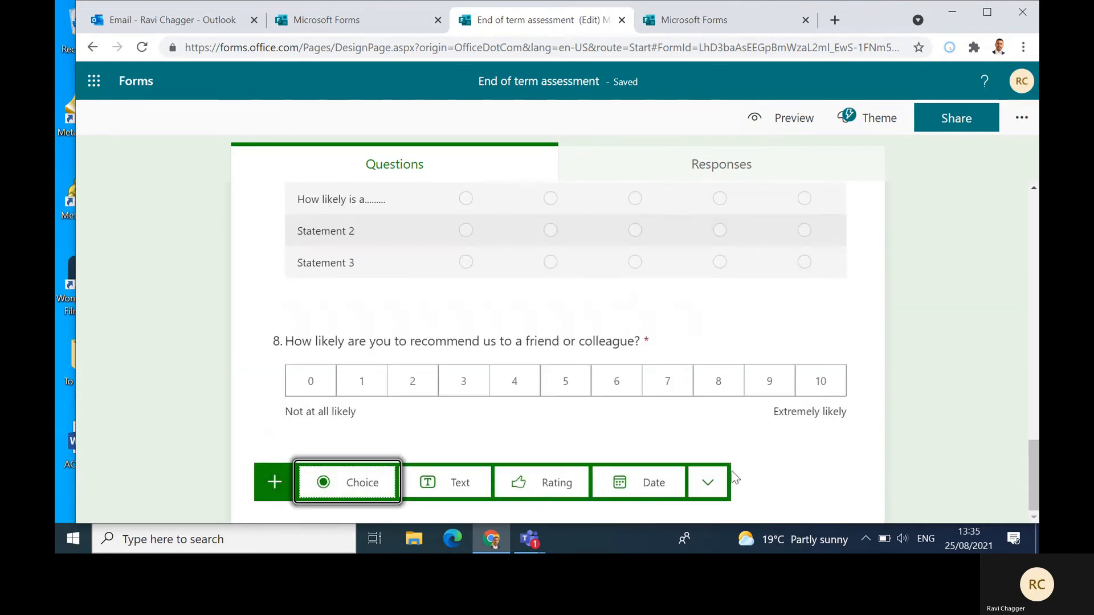
left_click(712, 486)
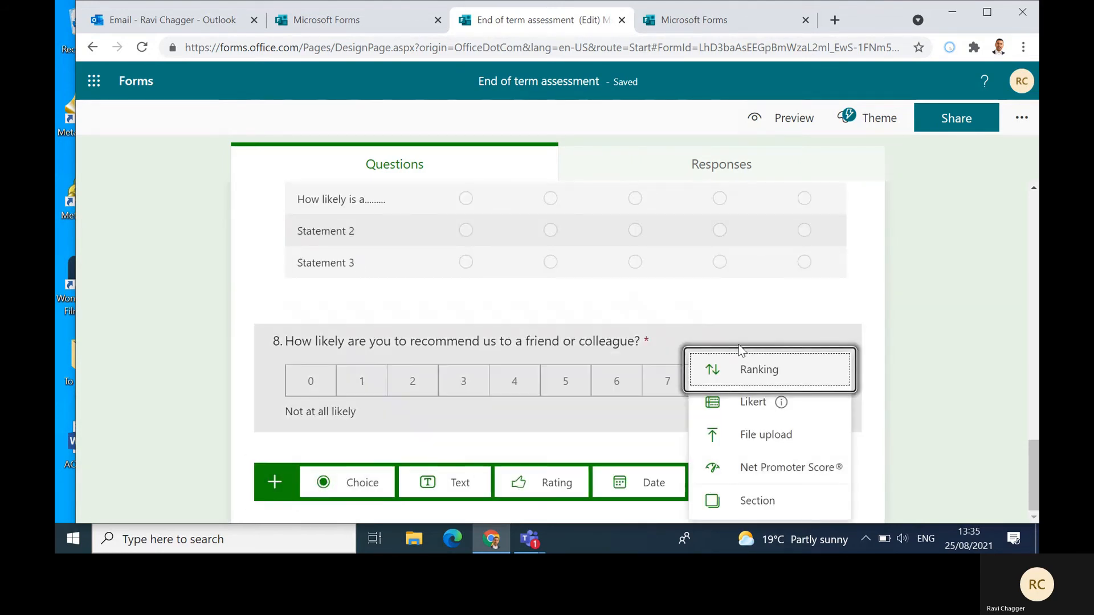
left_click(756, 501)
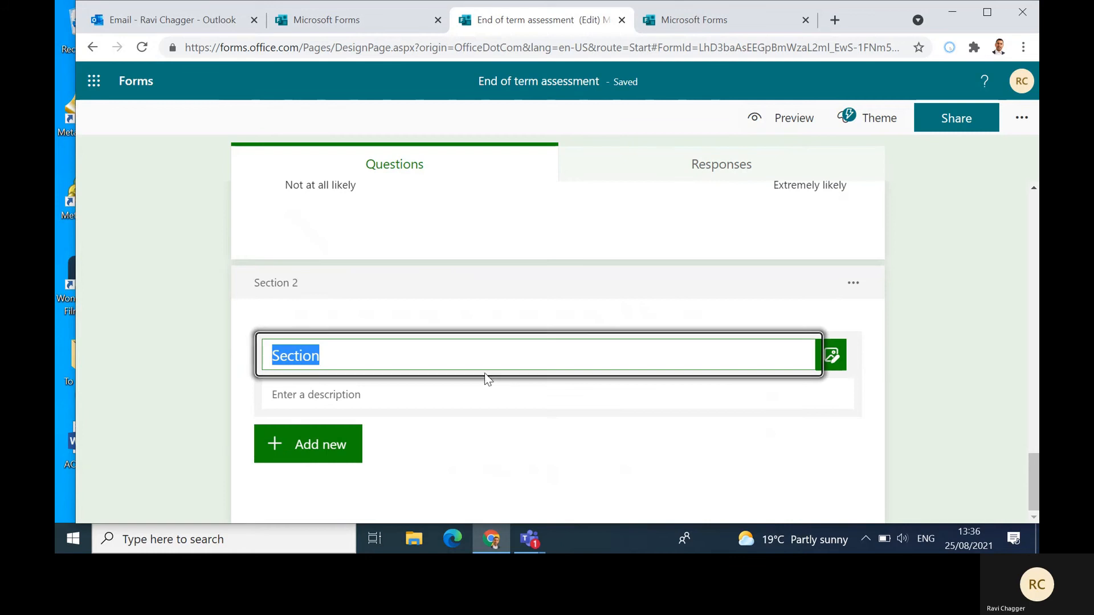
left_click(362, 352)
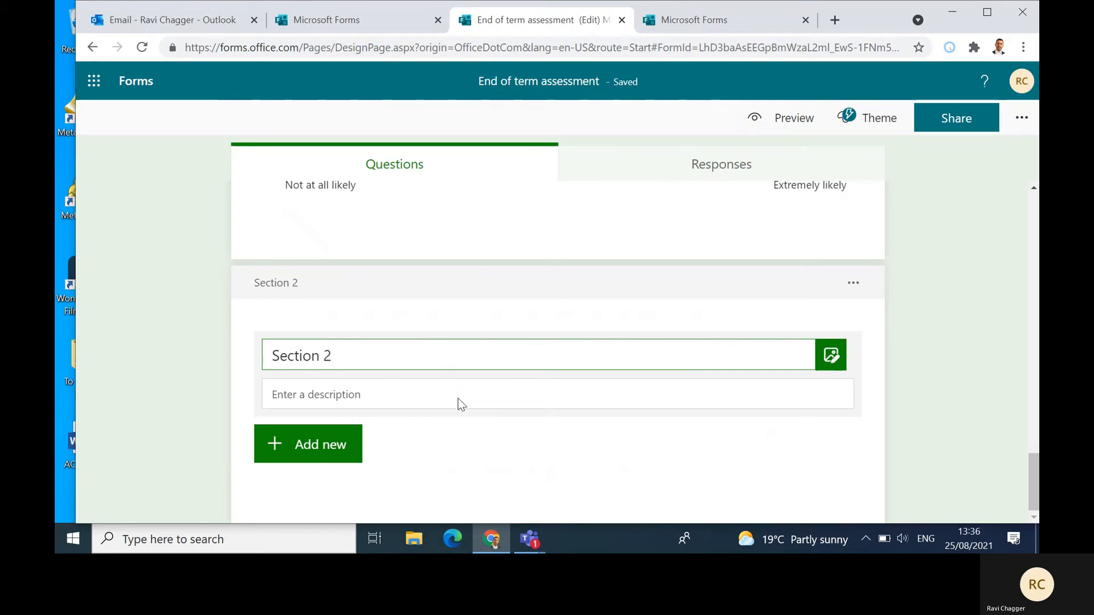
left_click(851, 283)
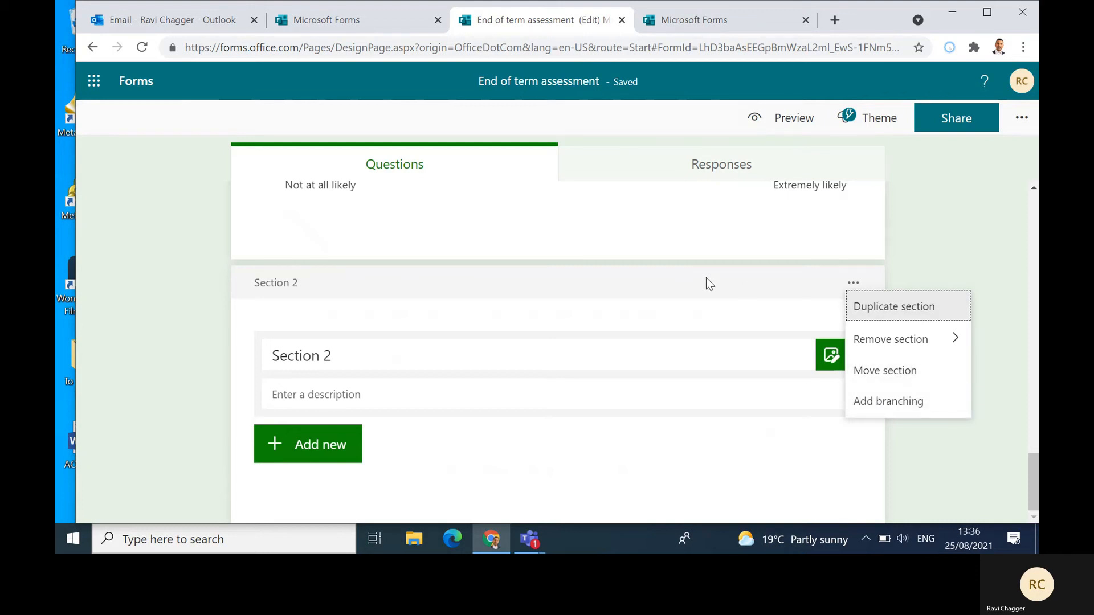
Open the branching options for question 4, "Rate your ability to...........".
scroll(706, 278, "up", 15)
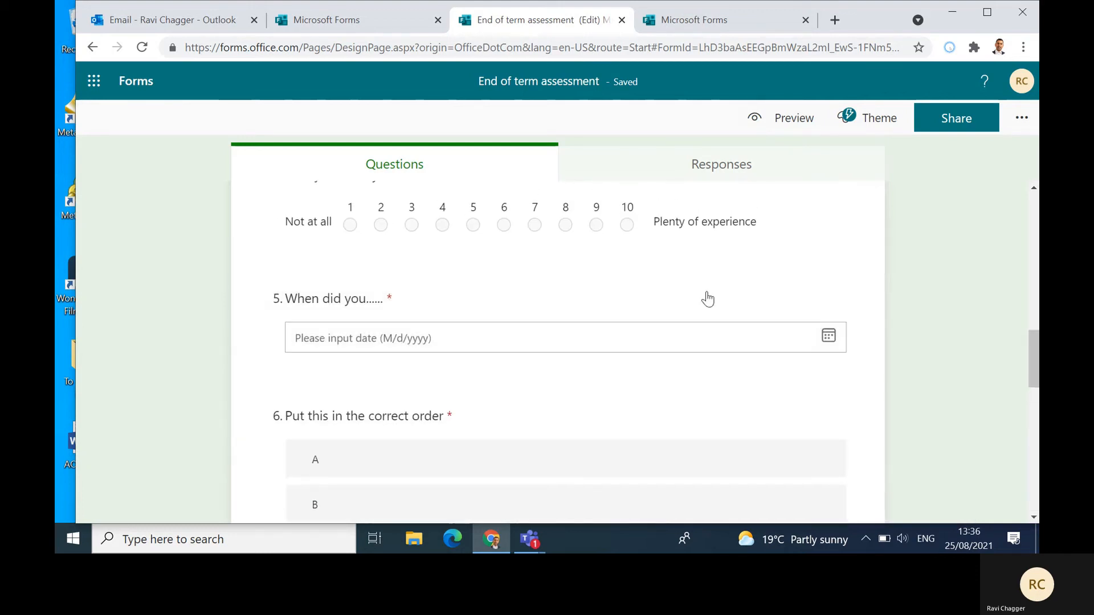
scroll(707, 299, "up", 1)
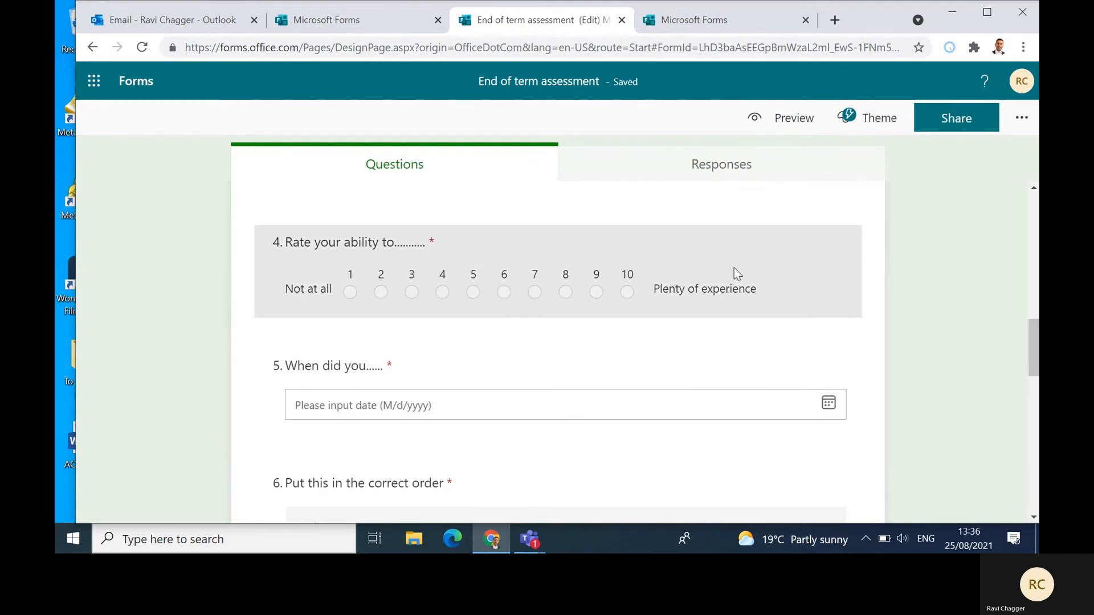
left_click(809, 259)
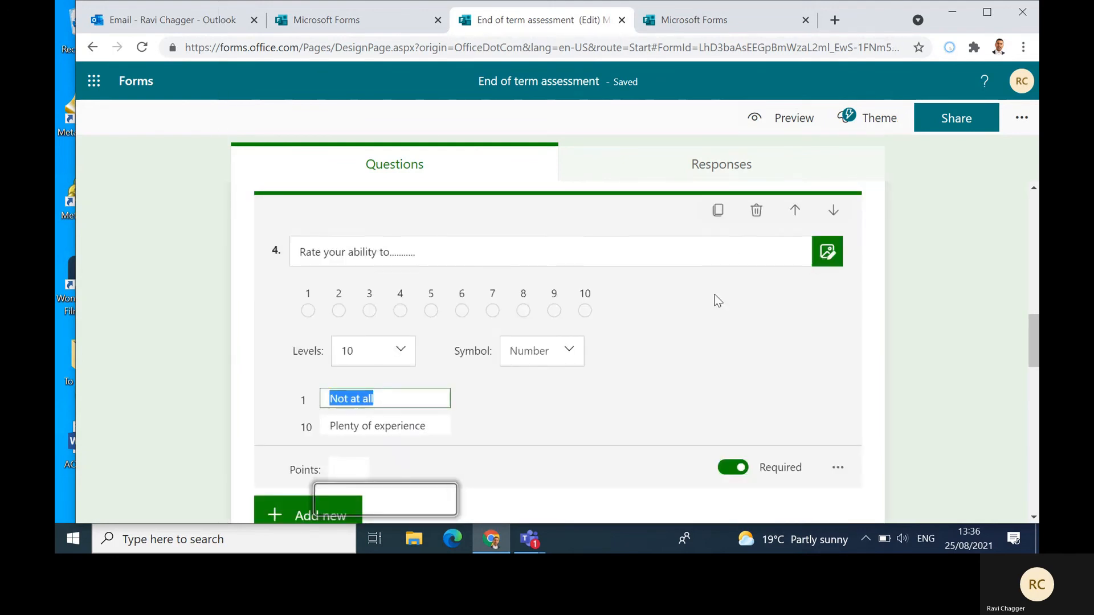
scroll(795, 365, "down", 1)
scroll(800, 353, "up", 1)
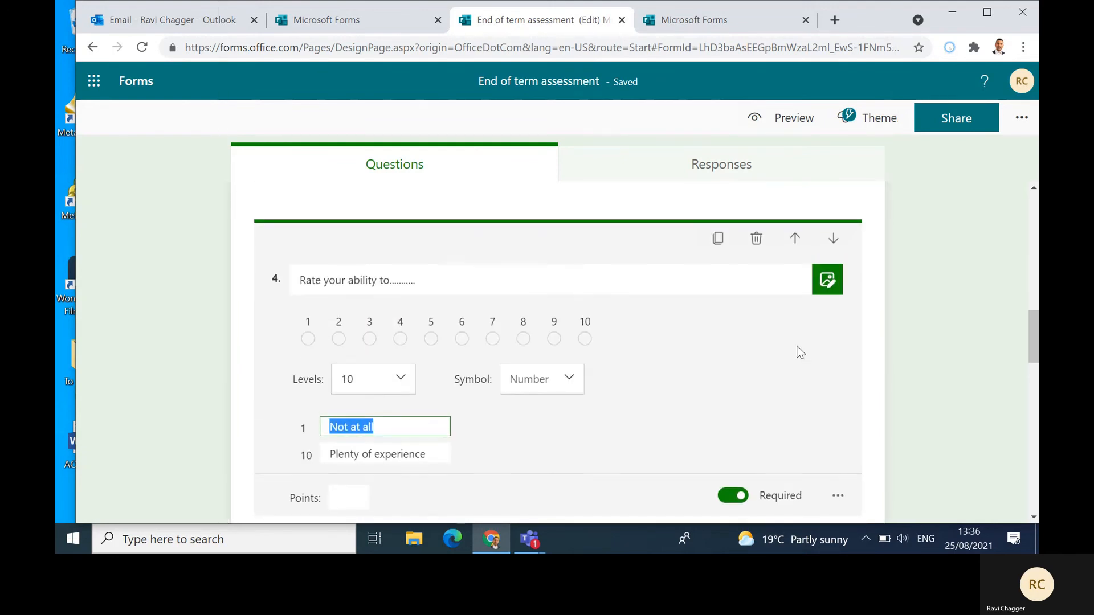
scroll(801, 353, "down", 1)
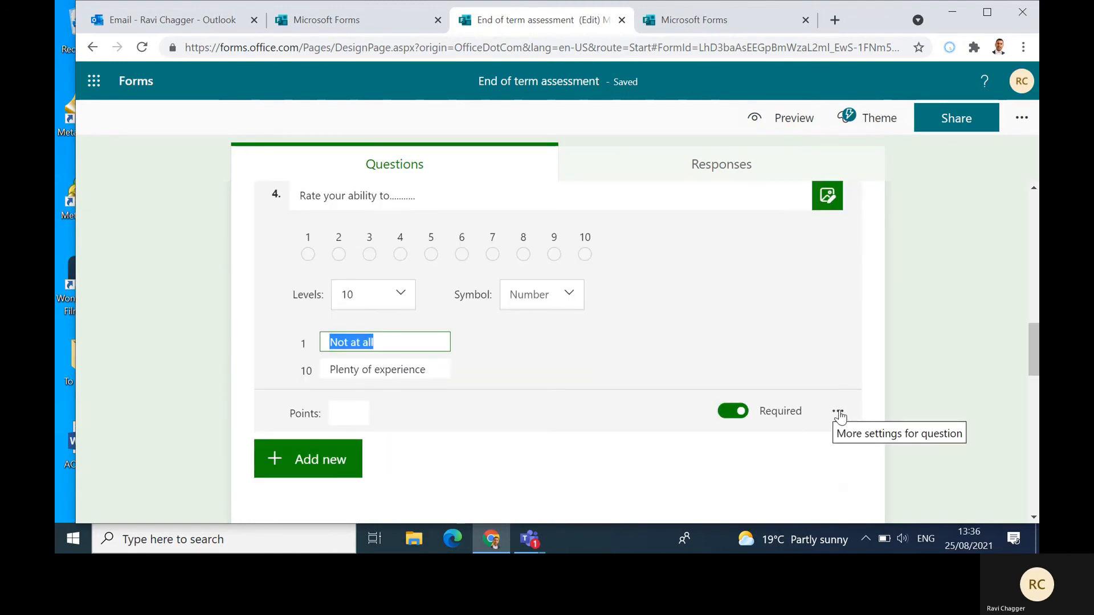
left_click(838, 411)
scroll(841, 418, "down", 1)
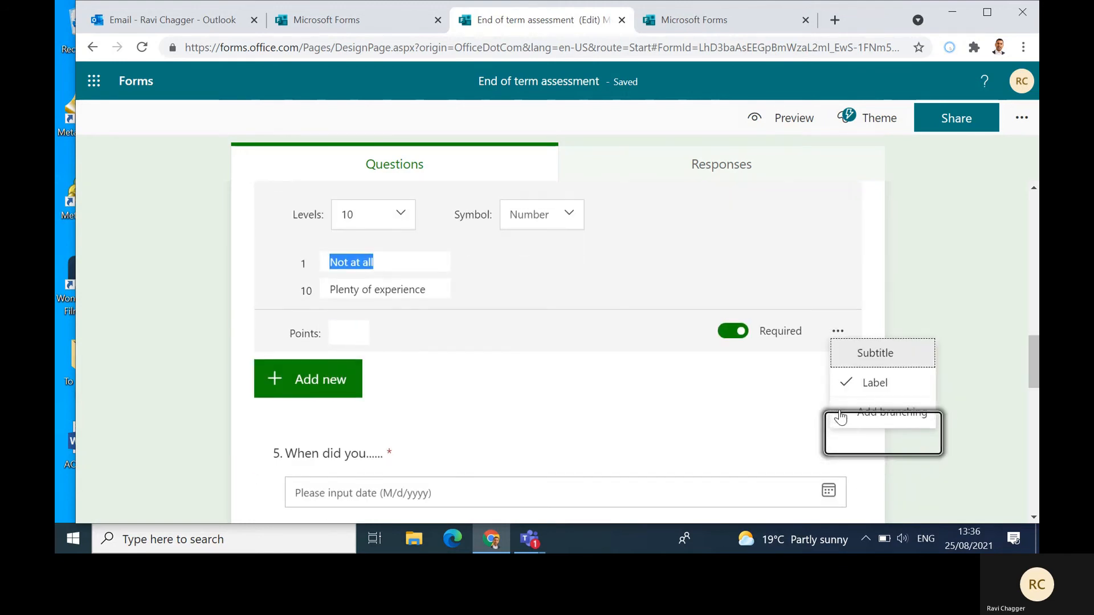
left_click(880, 410)
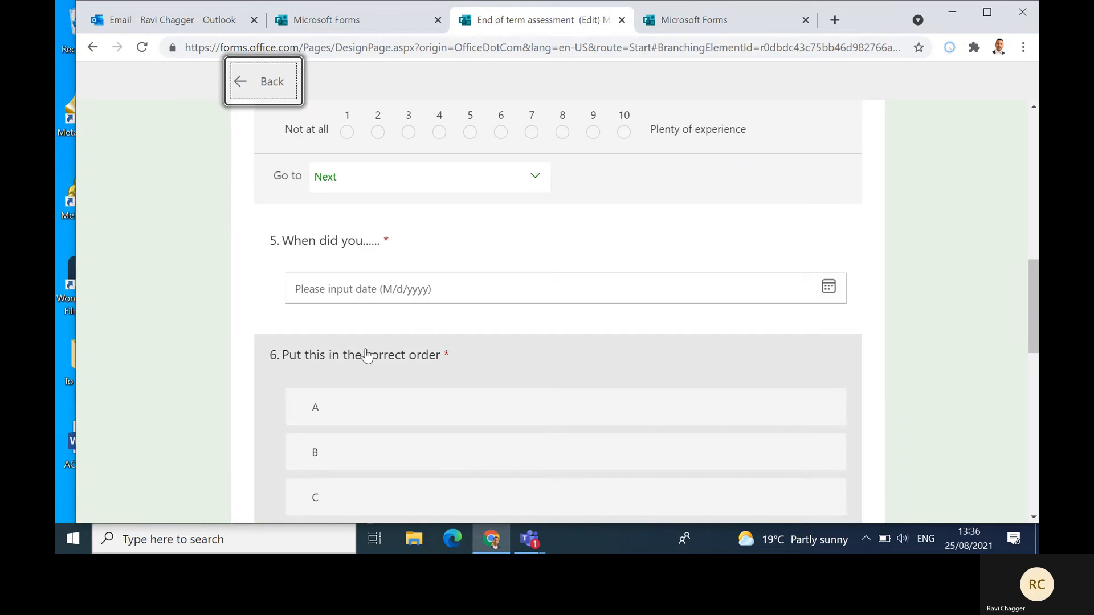
Look through the questions and sections that question 4 can branch to.
scroll(366, 354, "up", 2)
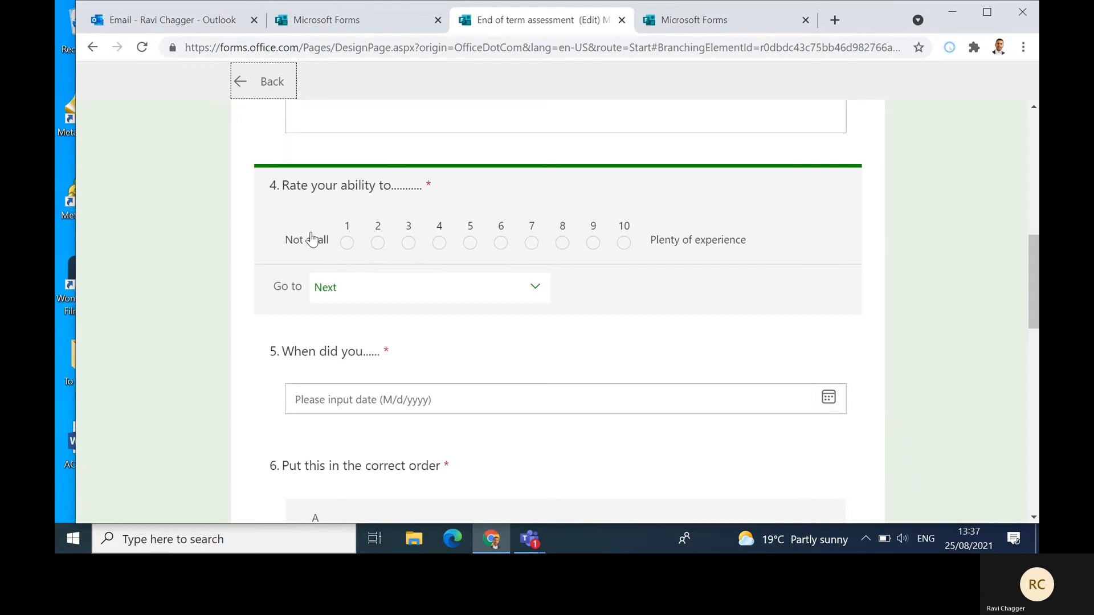
left_click(508, 297)
scroll(447, 395, "down", 5)
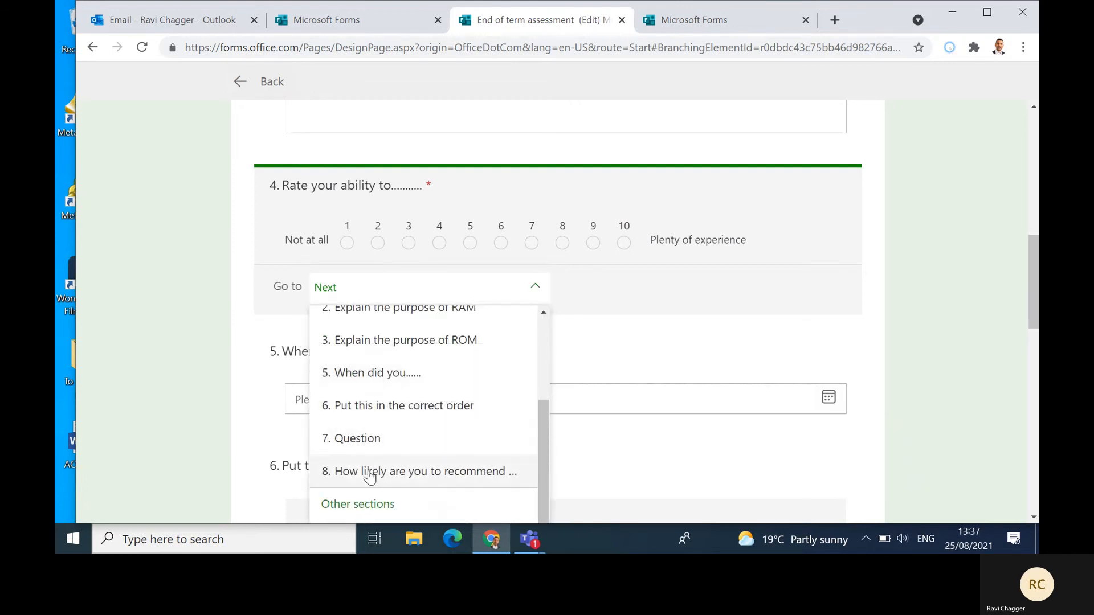
scroll(390, 367, "up", 5)
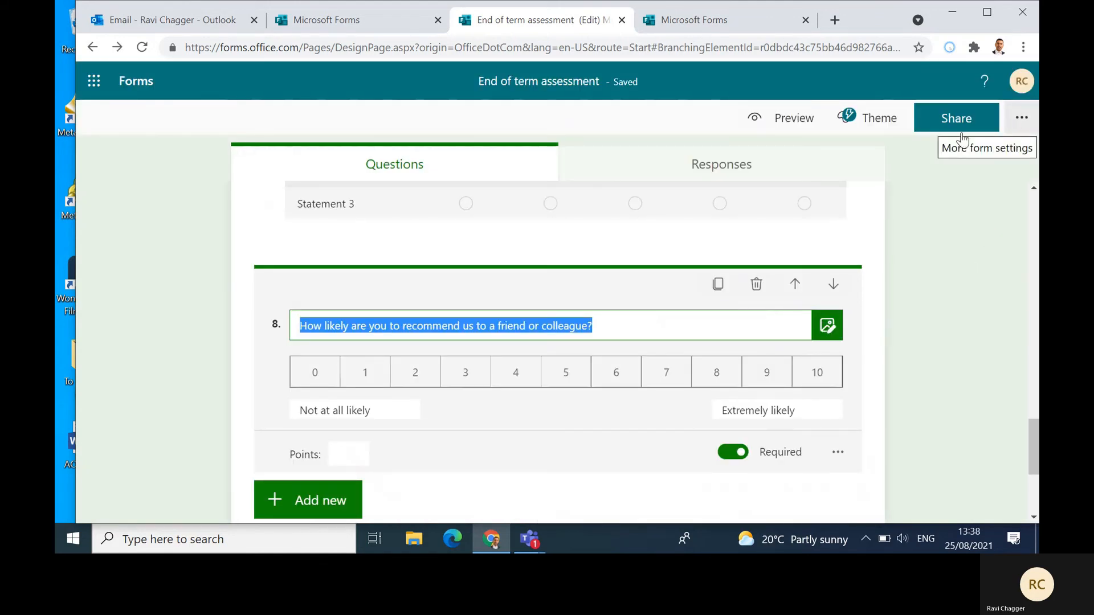
Open the form settings and turn off showing results automatically to responders.
scroll(756, 190, "up", 10)
scroll(756, 191, "up", 5)
scroll(855, 313, "down", 5)
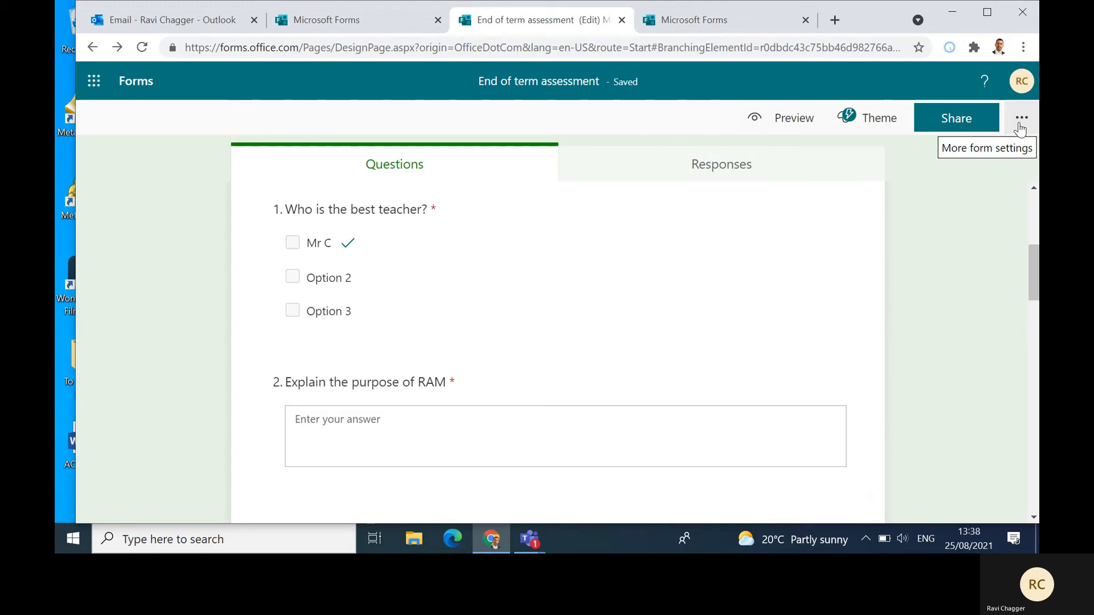
left_click(1030, 127)
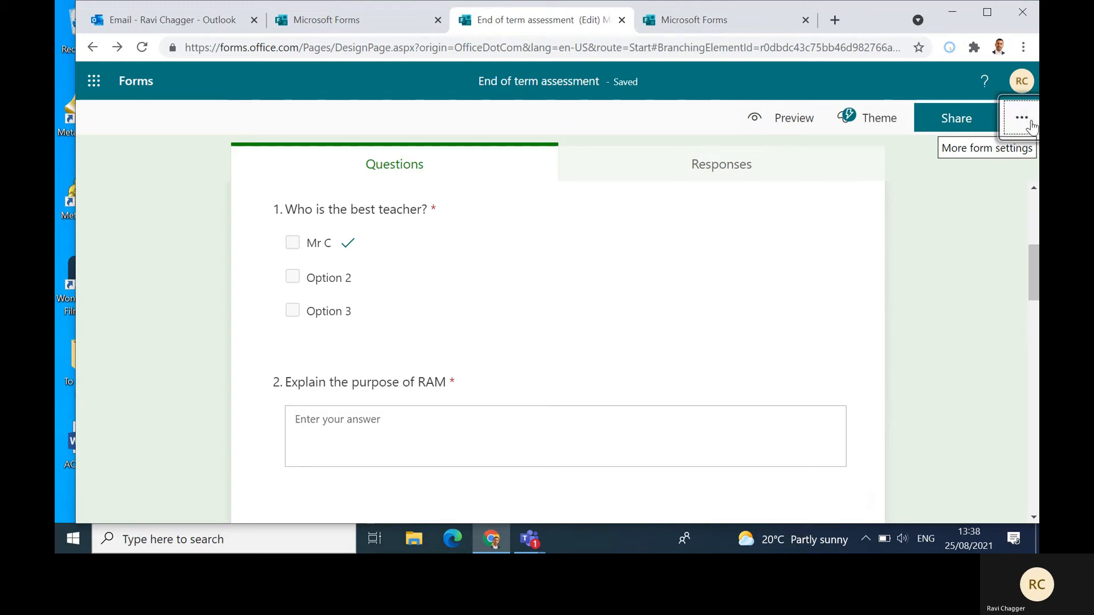
left_click(934, 148)
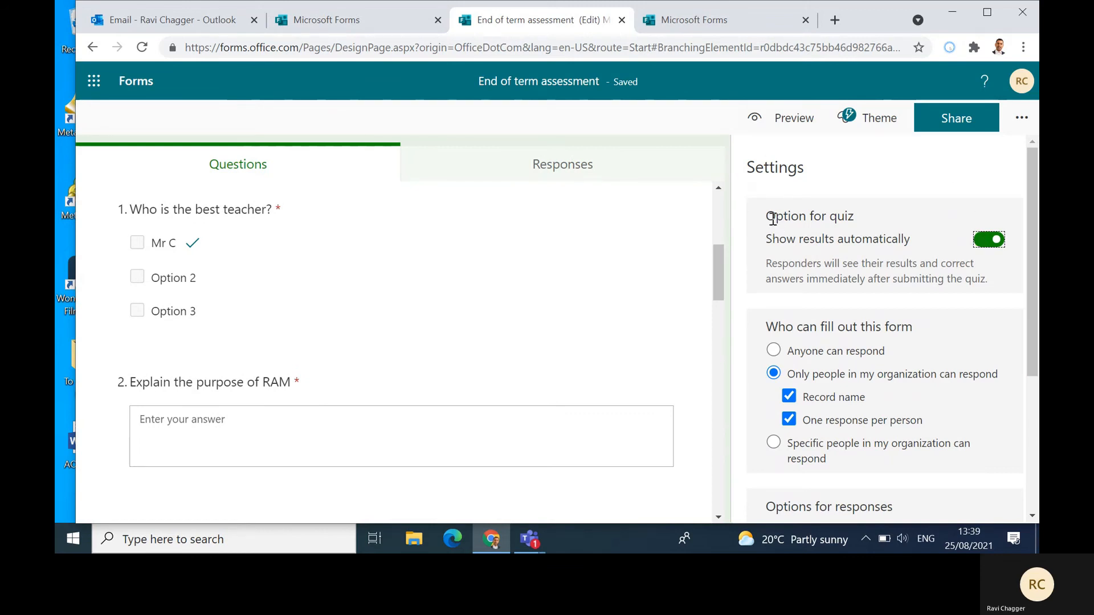
left_click_drag(766, 241, 917, 252)
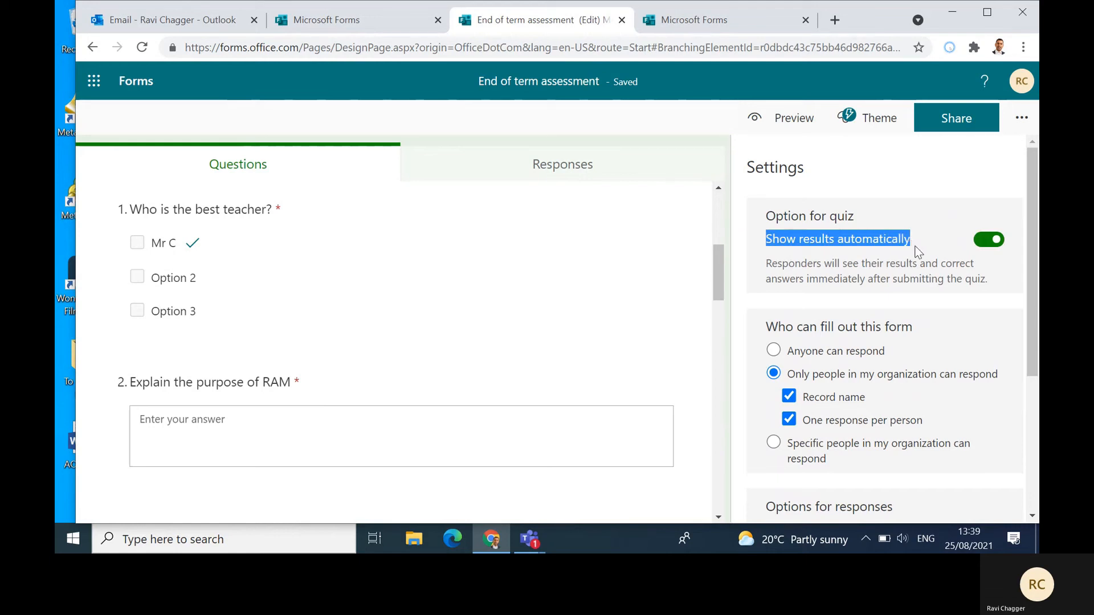
left_click(983, 243)
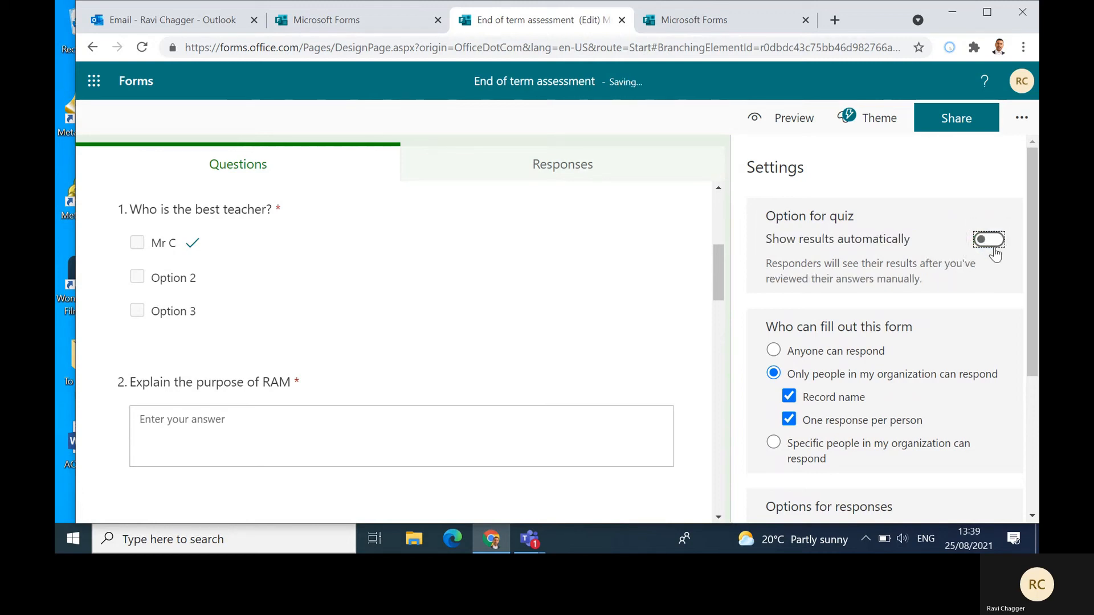
Try the choices for who can fill out the form, ending on only people in the organization with one response per person.
scroll(942, 285, "down", 2)
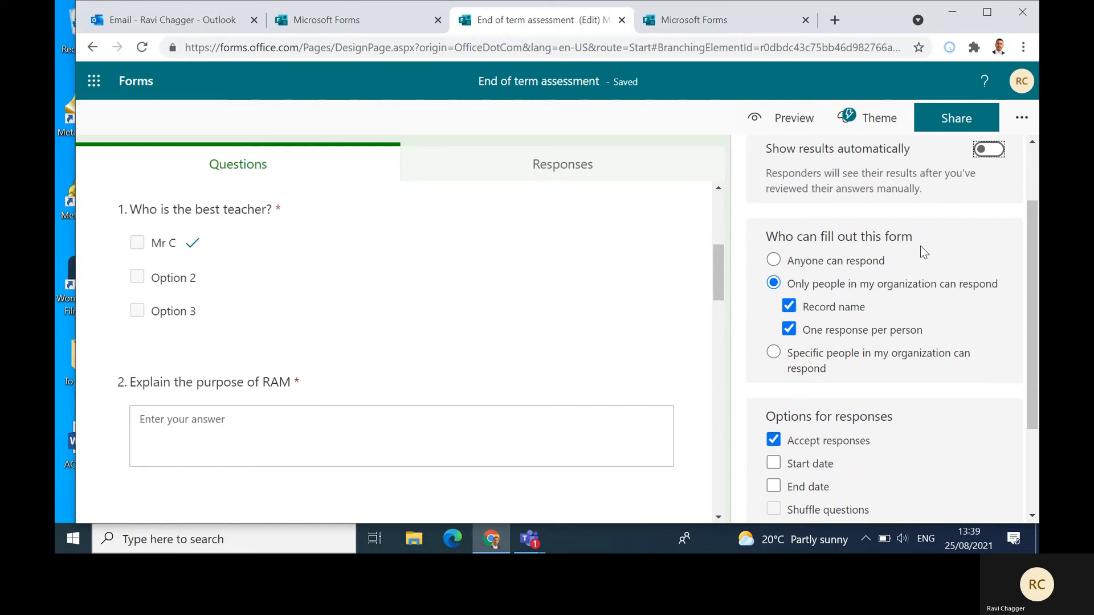
left_click(775, 261)
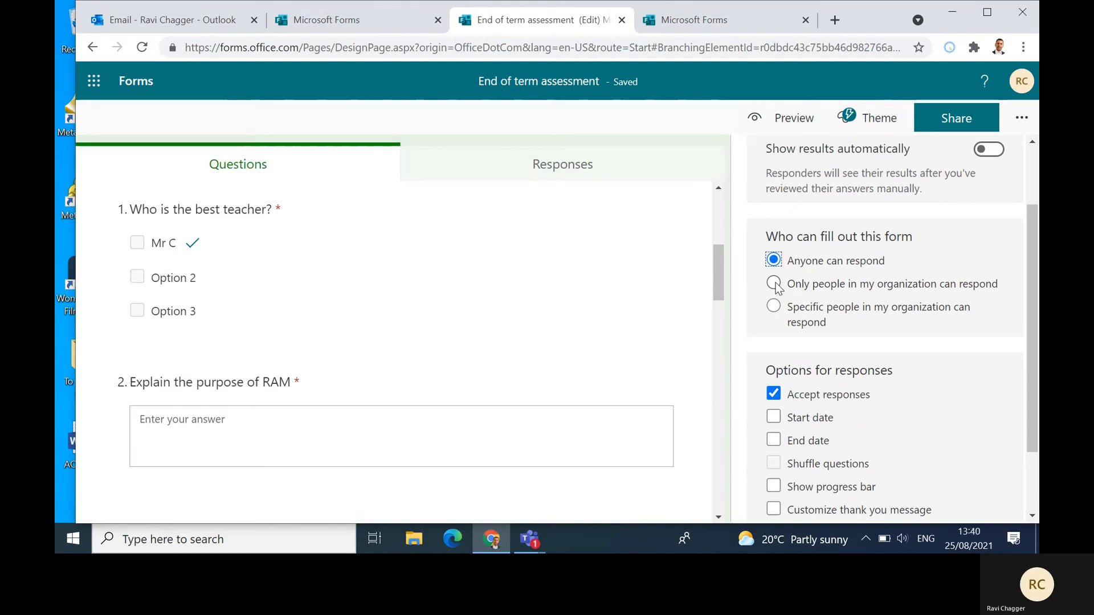
left_click(775, 285)
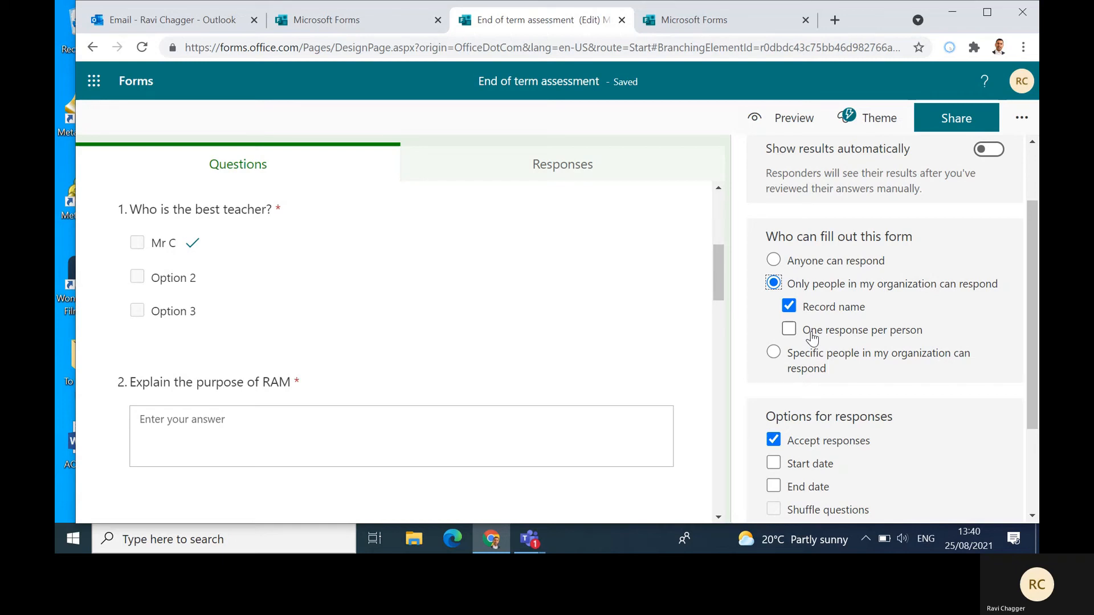
left_click(788, 329)
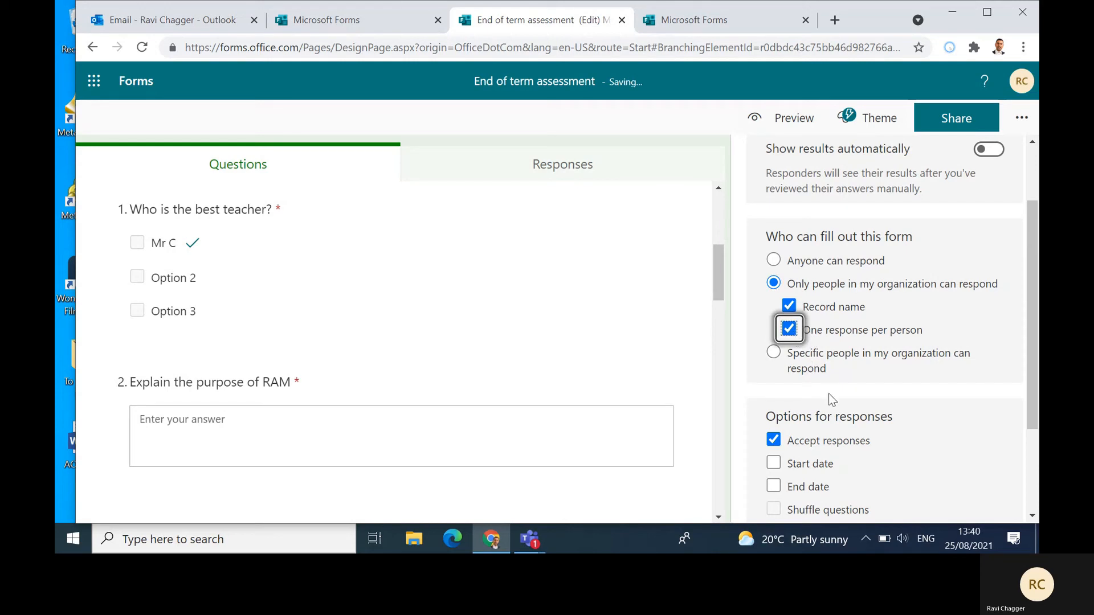
left_click(774, 353)
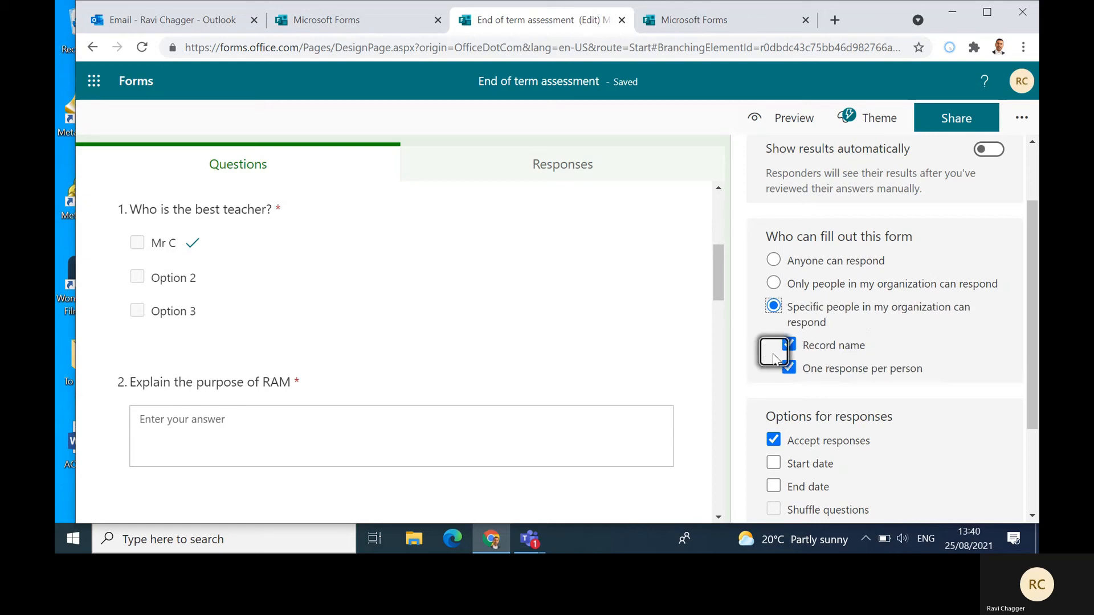
left_click(774, 283)
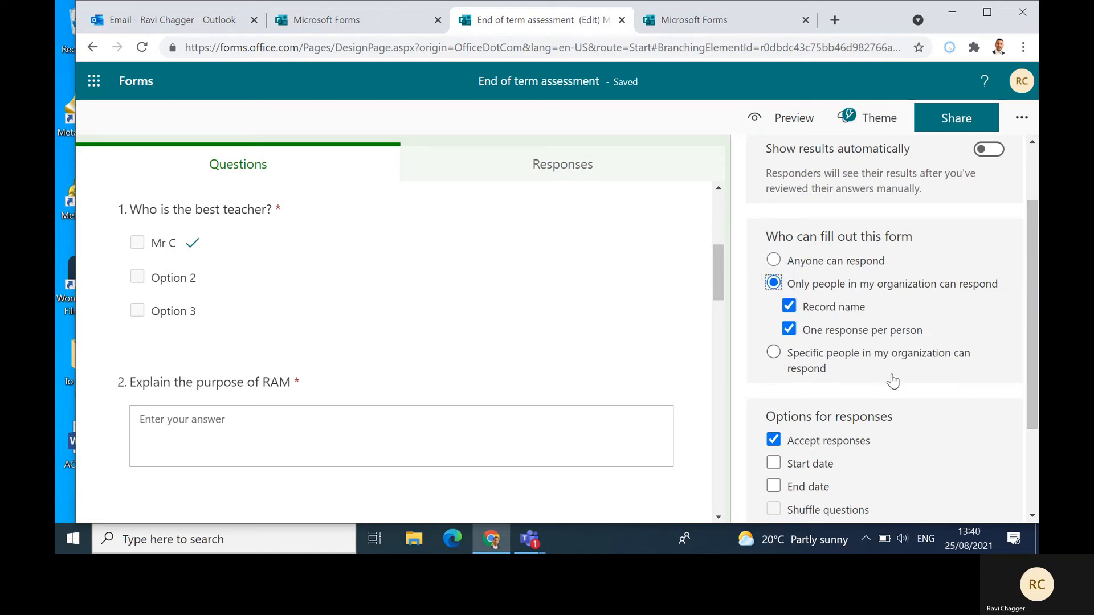
Enable a start date for responses, using 8/25/2021 at 2:00 PM.
scroll(892, 380, "down", 3)
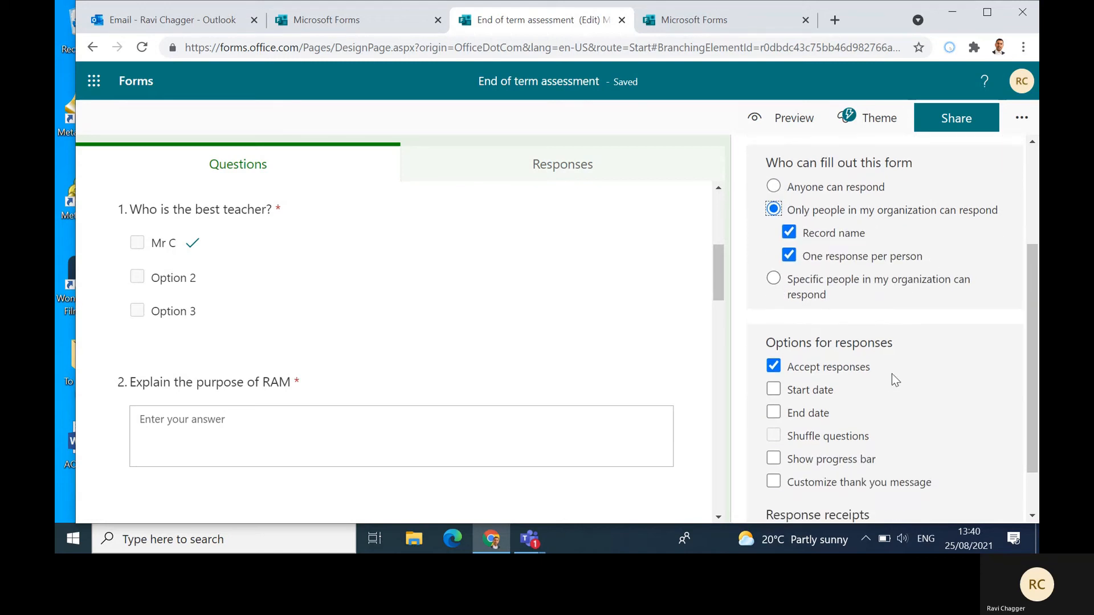
scroll(892, 374, "down", 1)
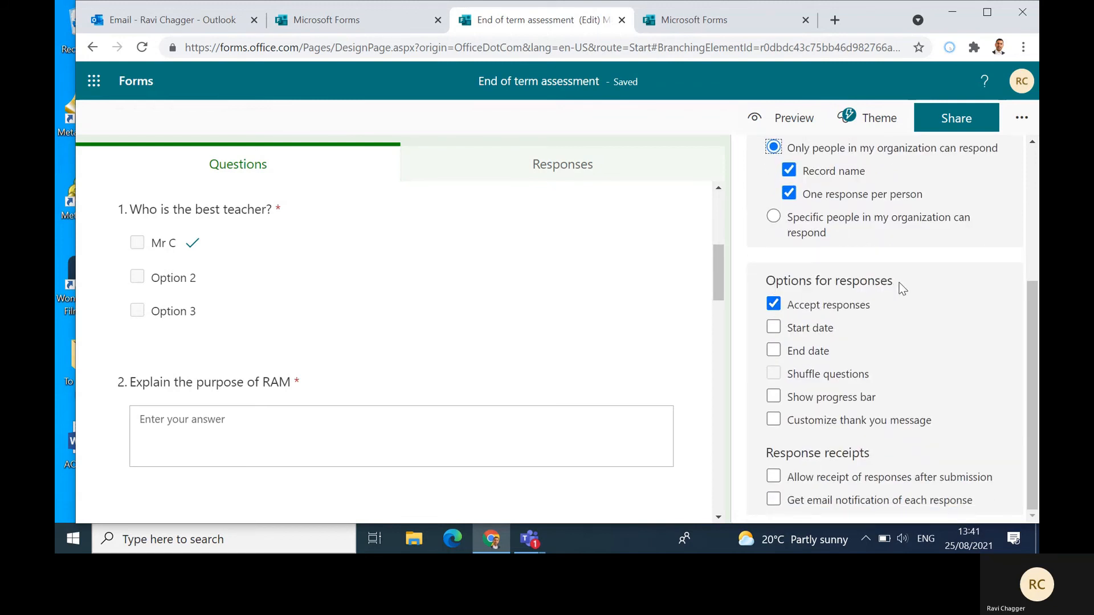
left_click(774, 327)
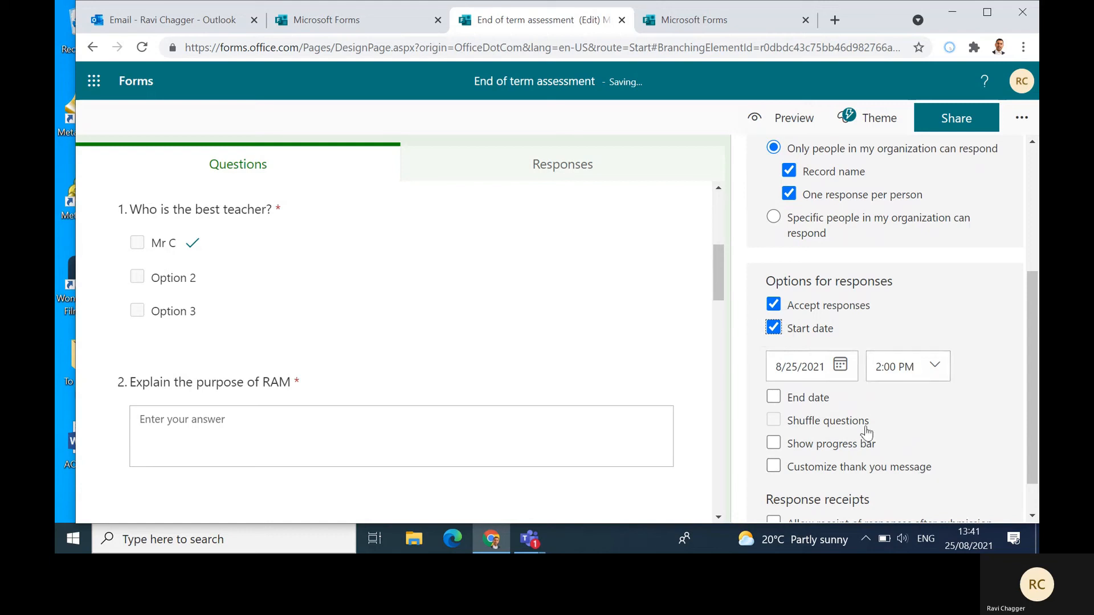
Try an end date of 8/25/2021 at 2:15 PM, leaving both date limits off, and enable the progress bar.
left_click(773, 397)
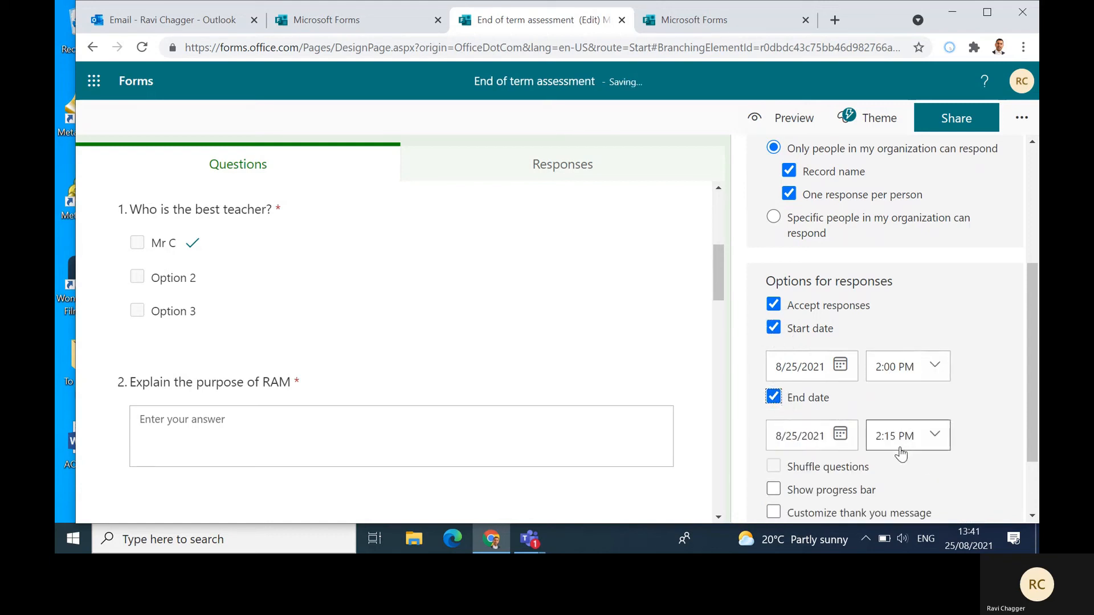
scroll(901, 452, "down", 1)
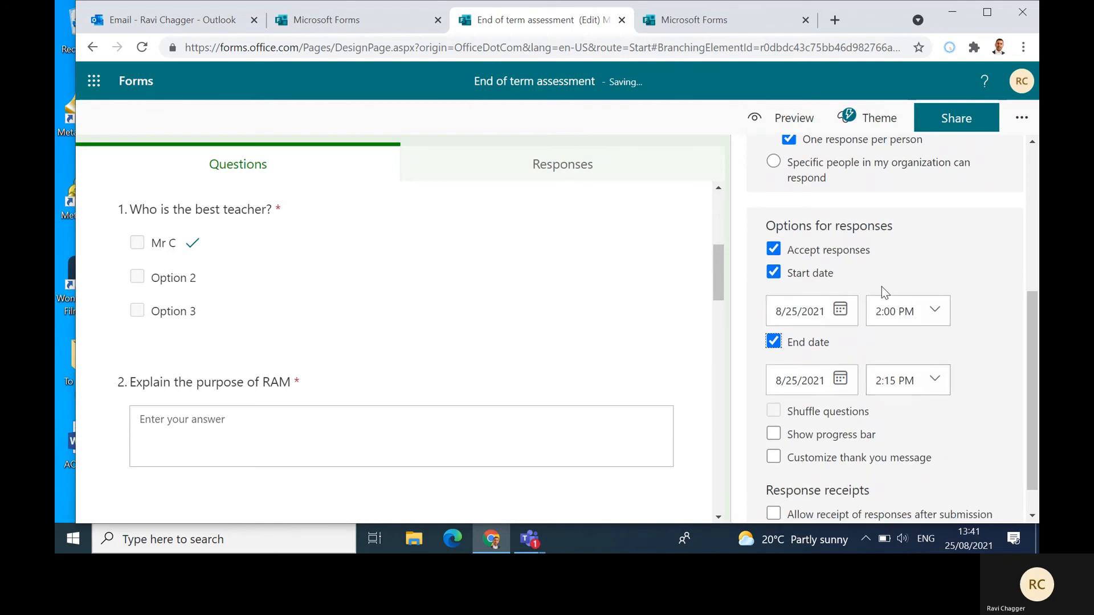
left_click(774, 273)
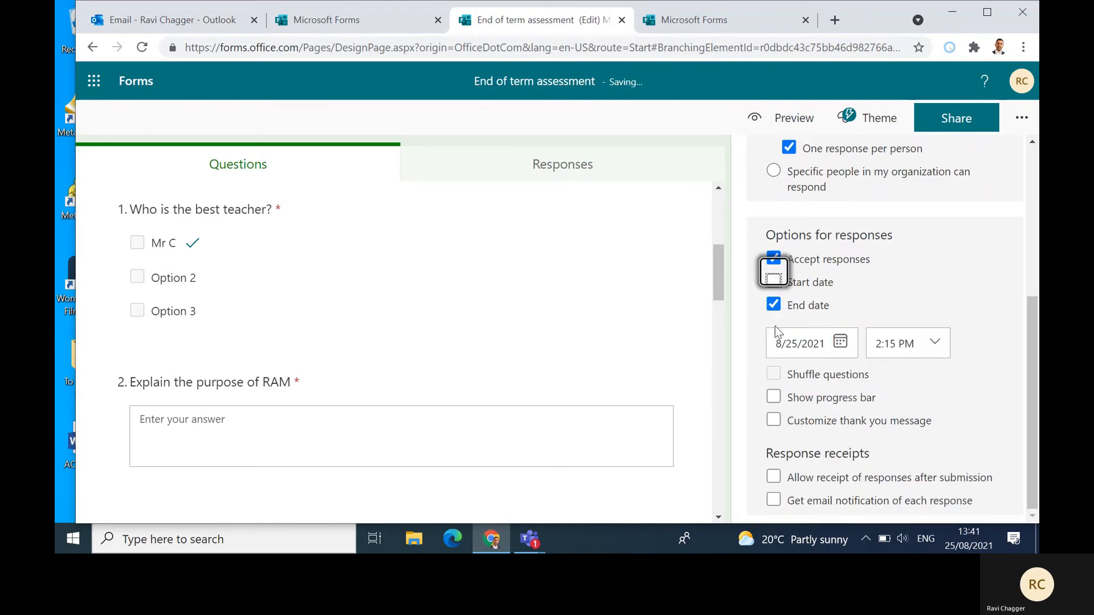
left_click(774, 304)
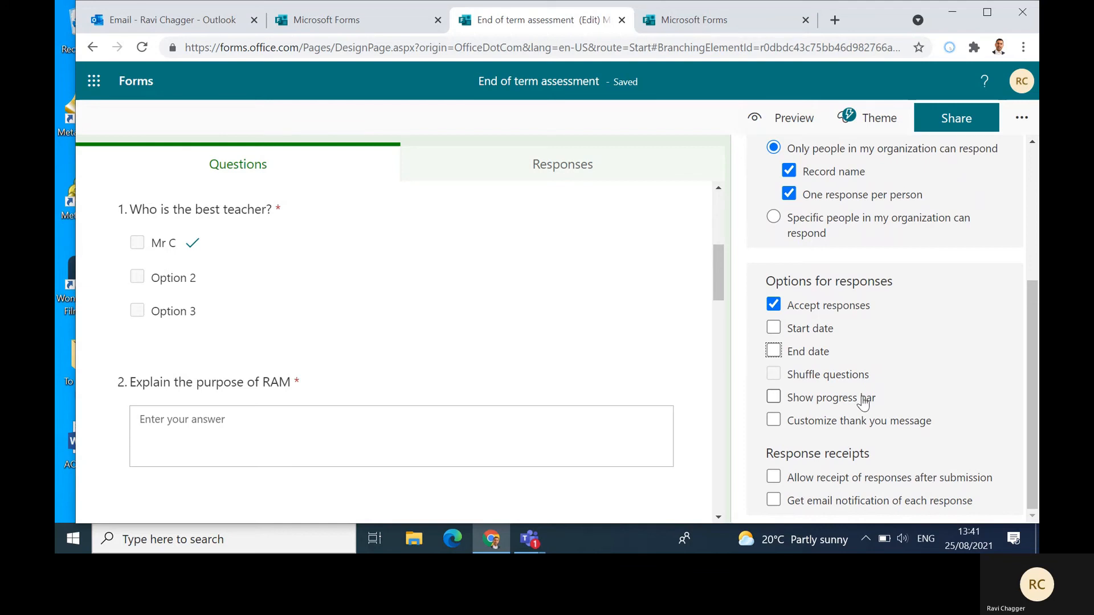
left_click(776, 398)
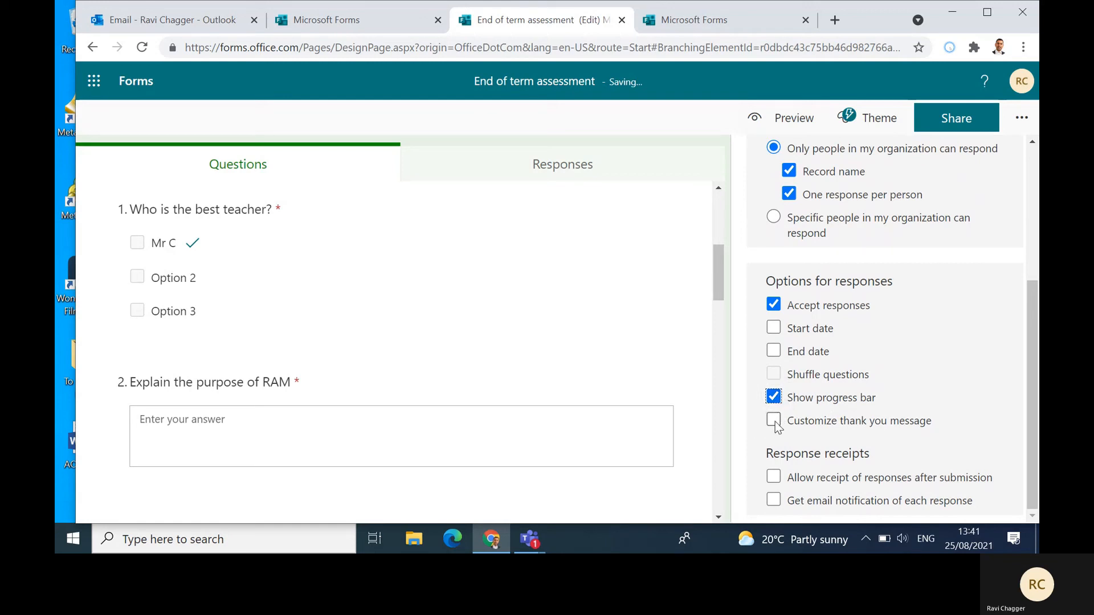
Try a customized thank you message reading "Thank you" and turn the option back off.
left_click(775, 423)
scroll(773, 425, "down", 1)
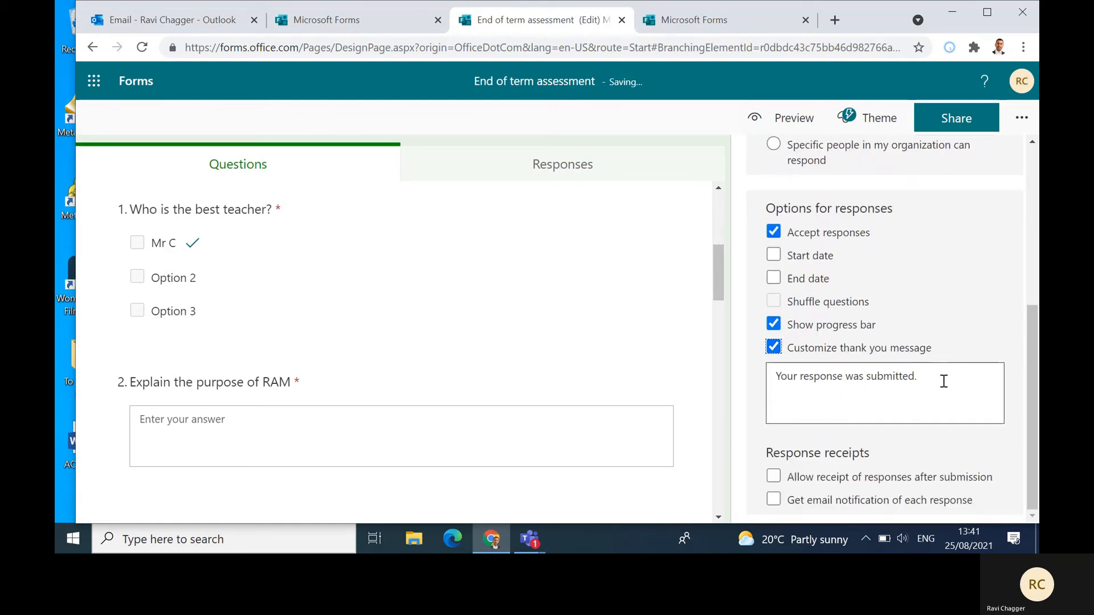
key("Tab")
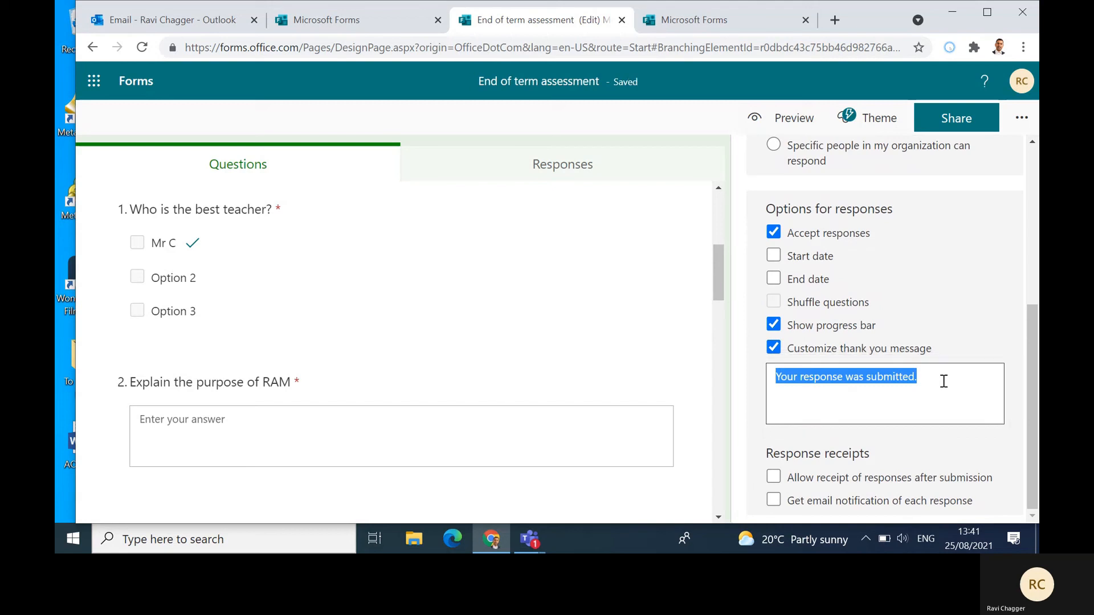
type("Thn")
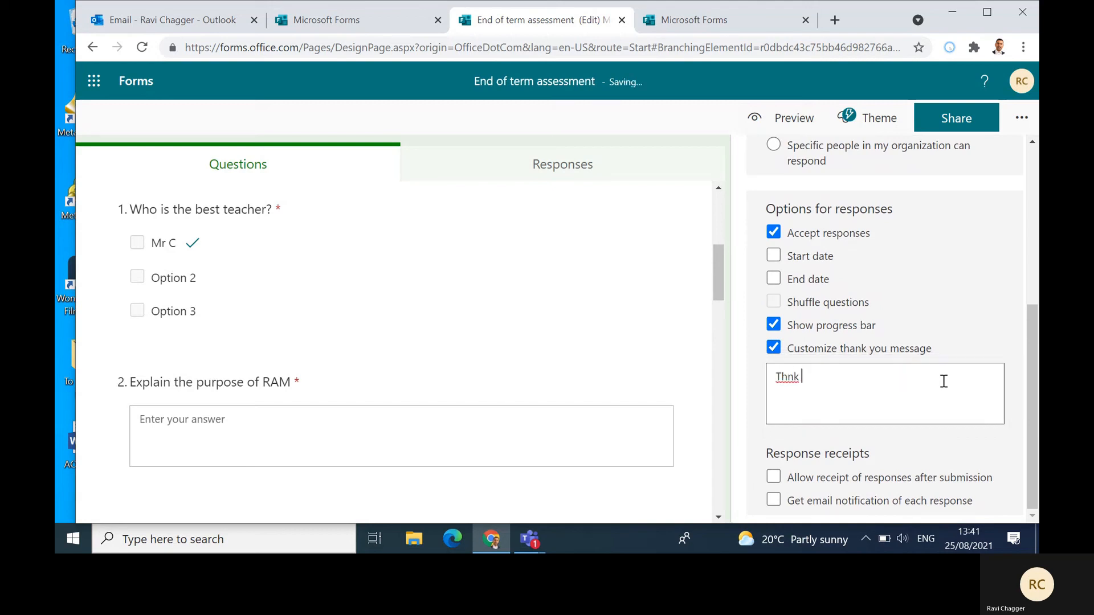
key("BackSpace")
type("ank you")
left_click(773, 347)
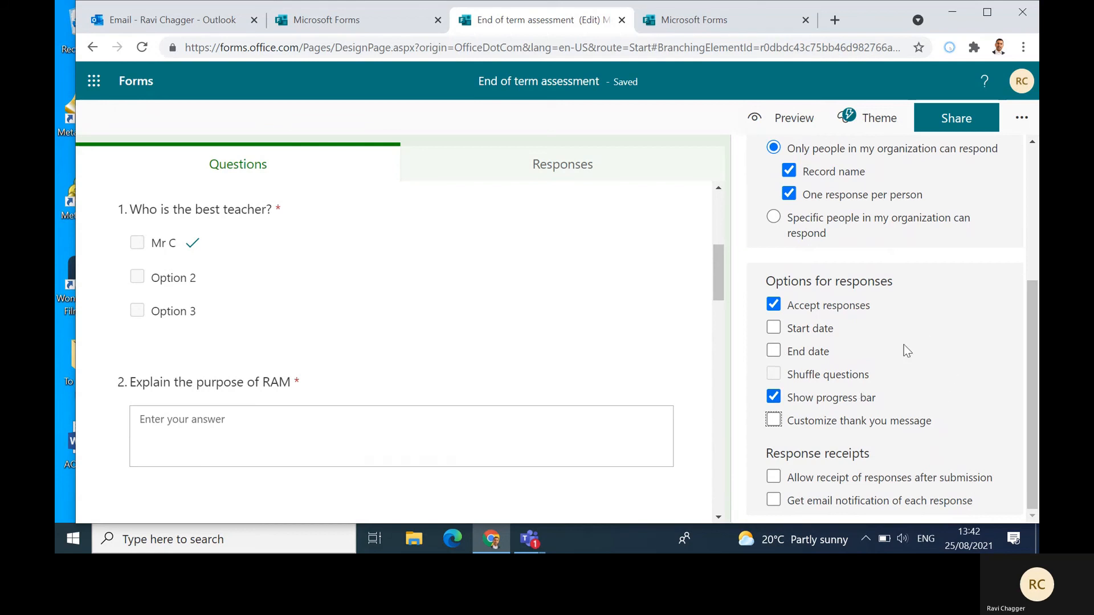
Copy the form's response link and open it in the other Microsoft Forms browser tab to look over the questions.
left_click(956, 120)
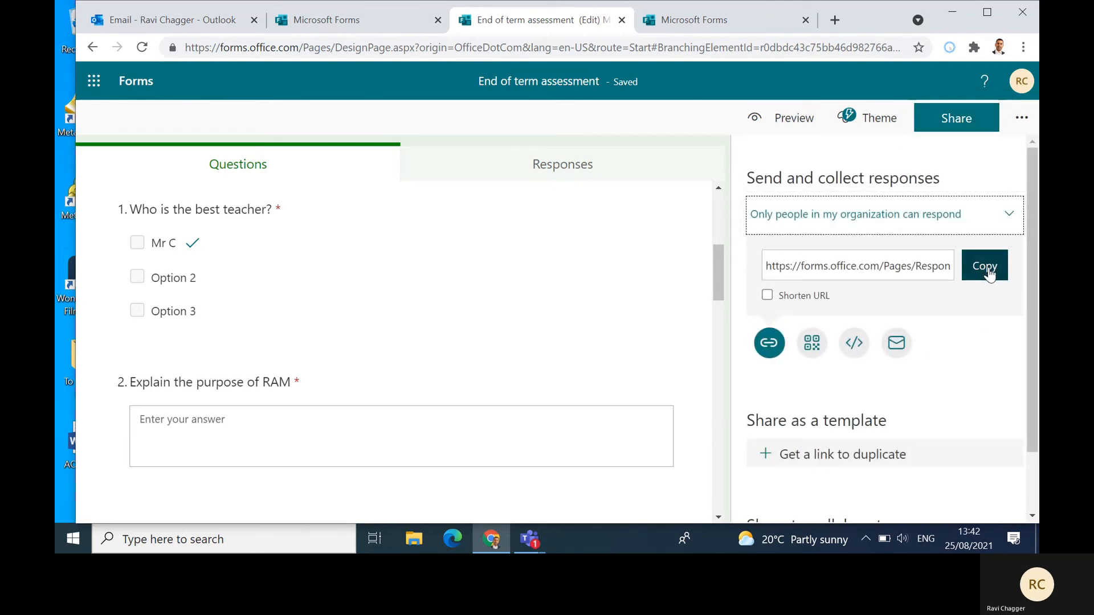
left_click(989, 273)
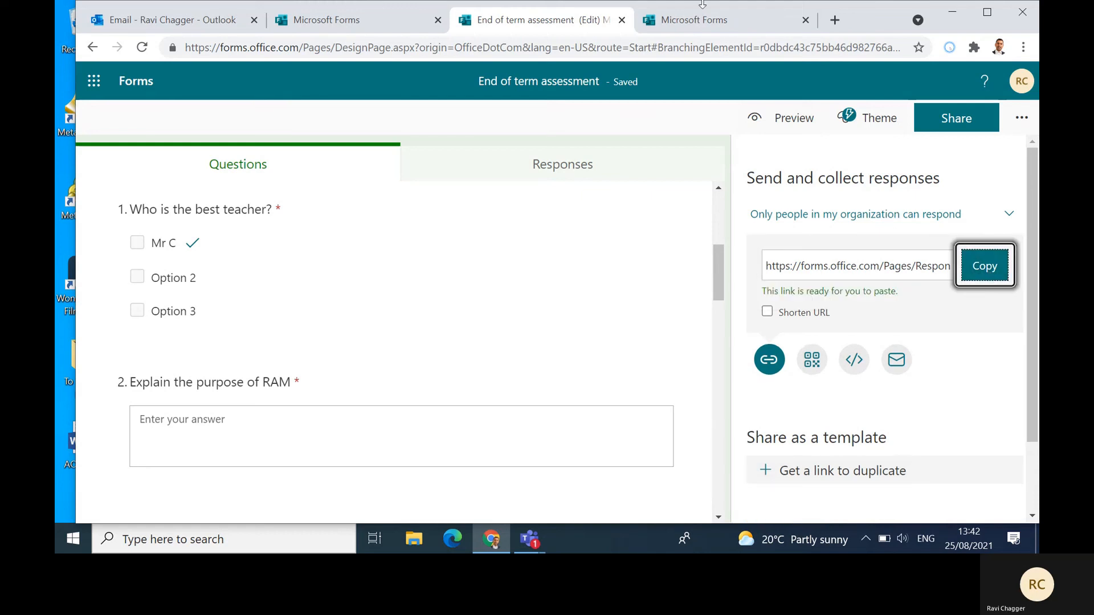
left_click(689, 20)
left_click(607, 50)
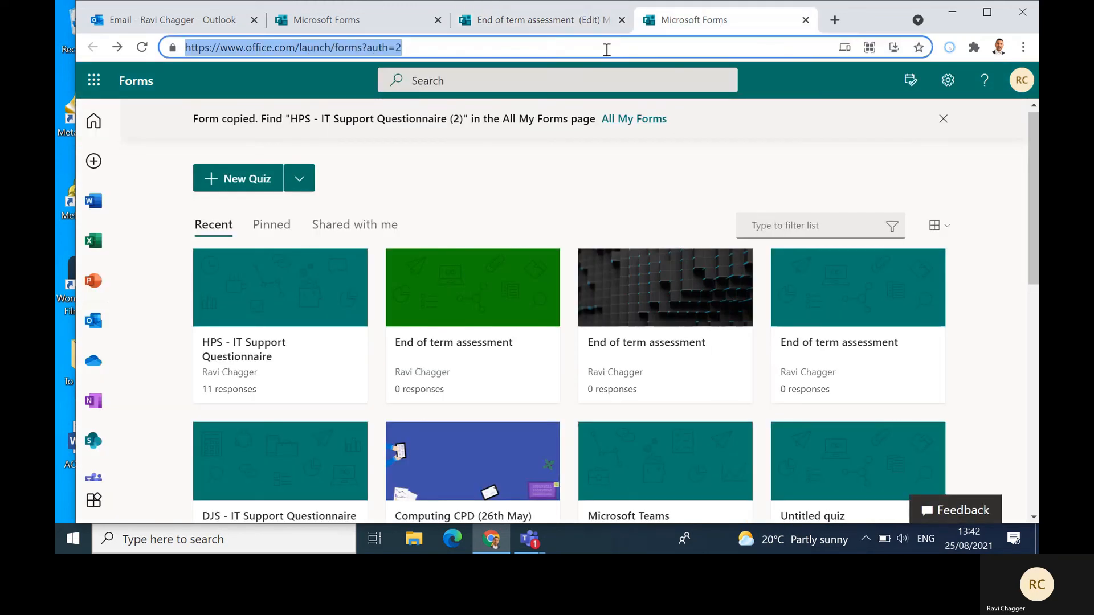
key("ctrl+v")
key("Return")
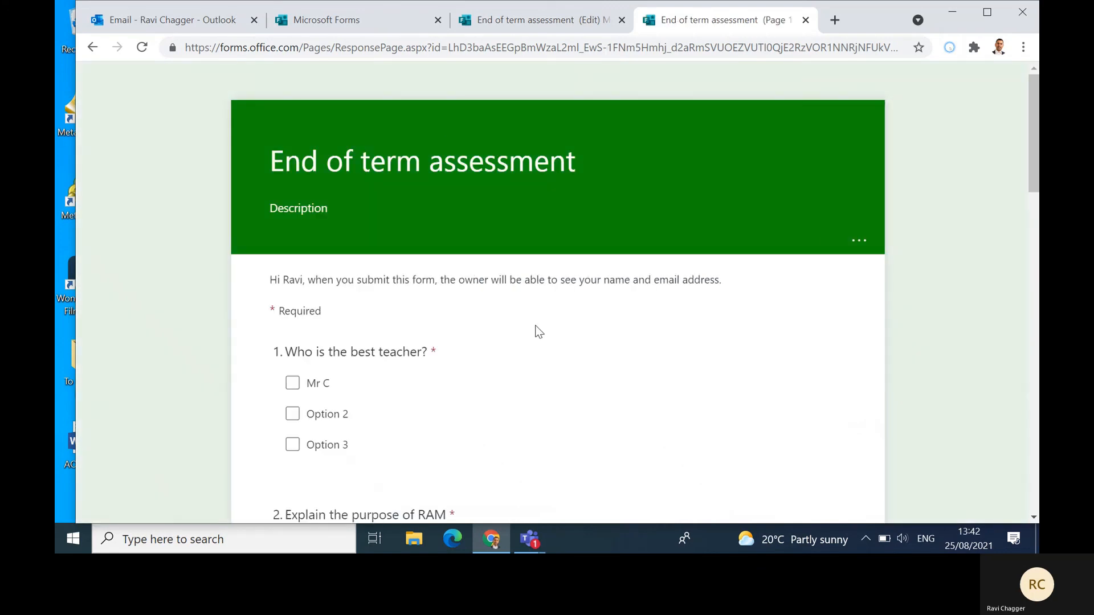
scroll(538, 330, "down", 10)
scroll(538, 330, "up", 10)
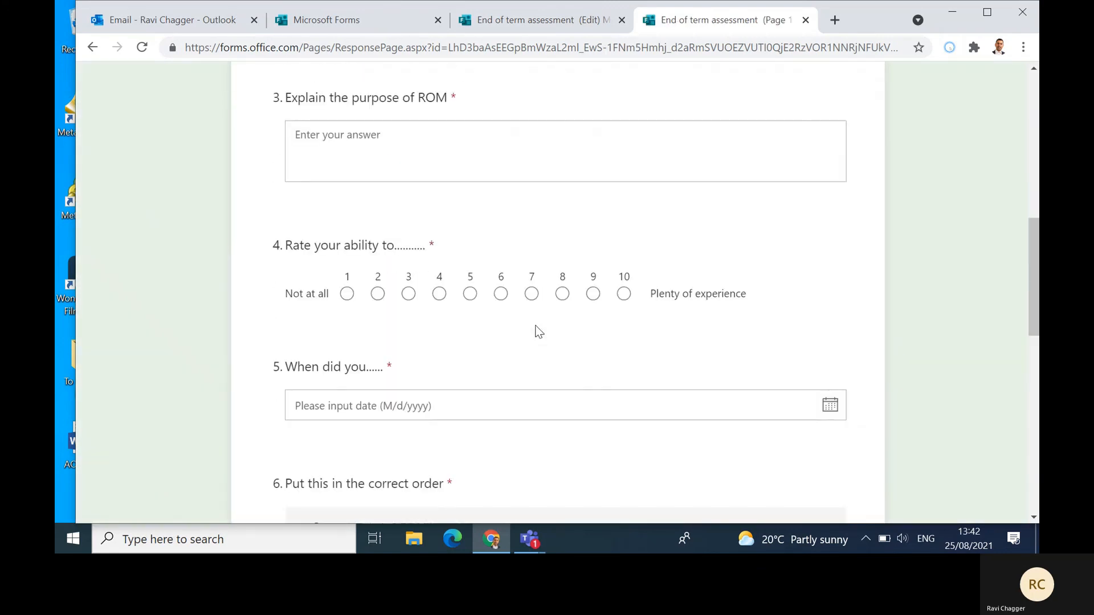
Return to the form editor, download the form's QR code image and copy its embed code.
left_click(530, 23)
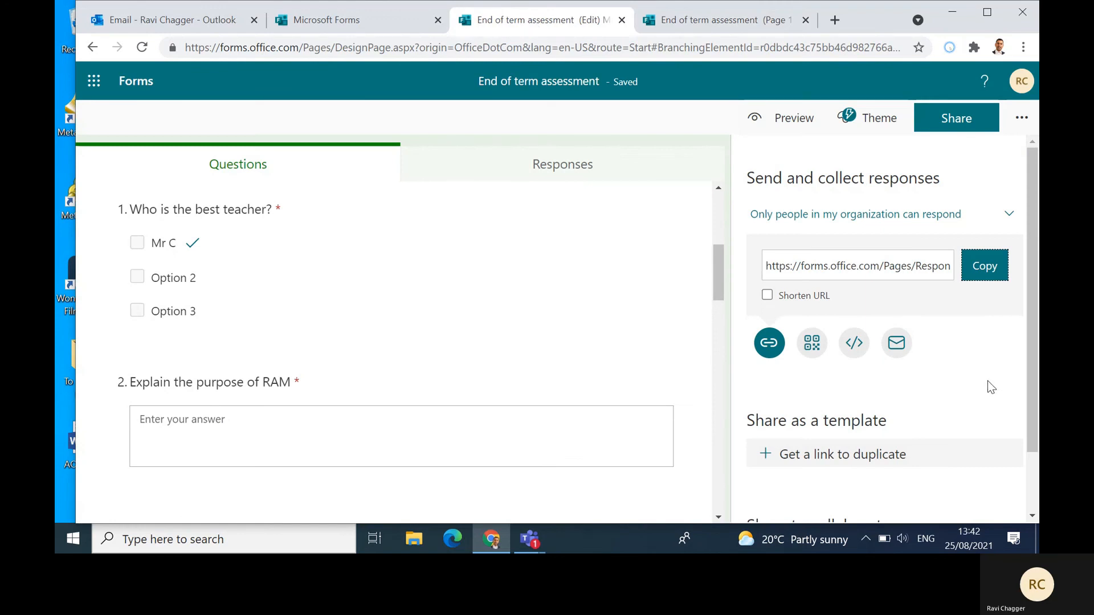
scroll(934, 373, "down", 1)
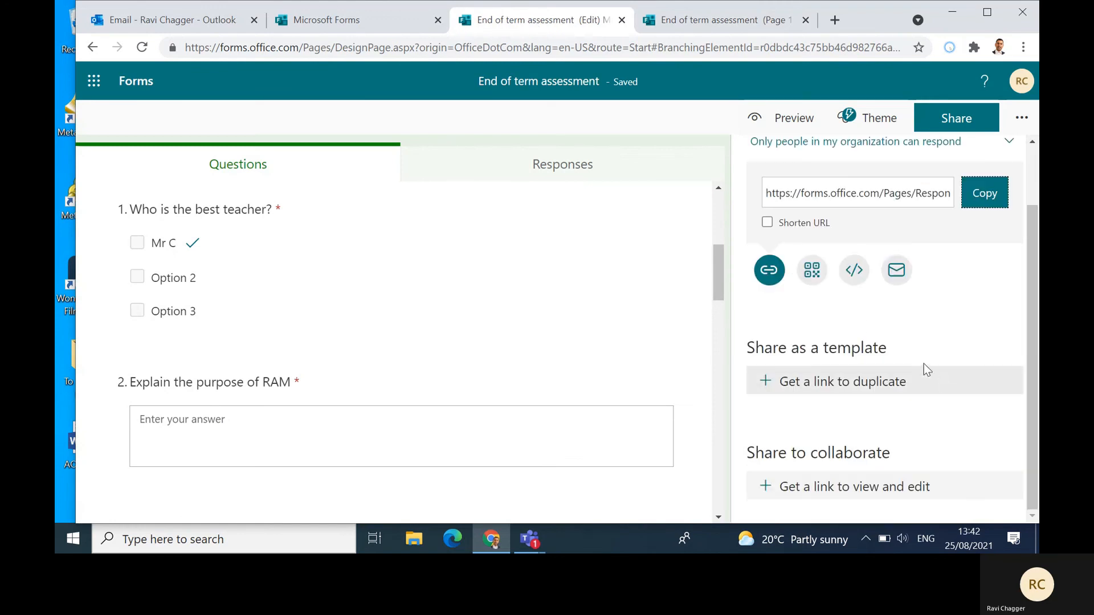
left_click(812, 273)
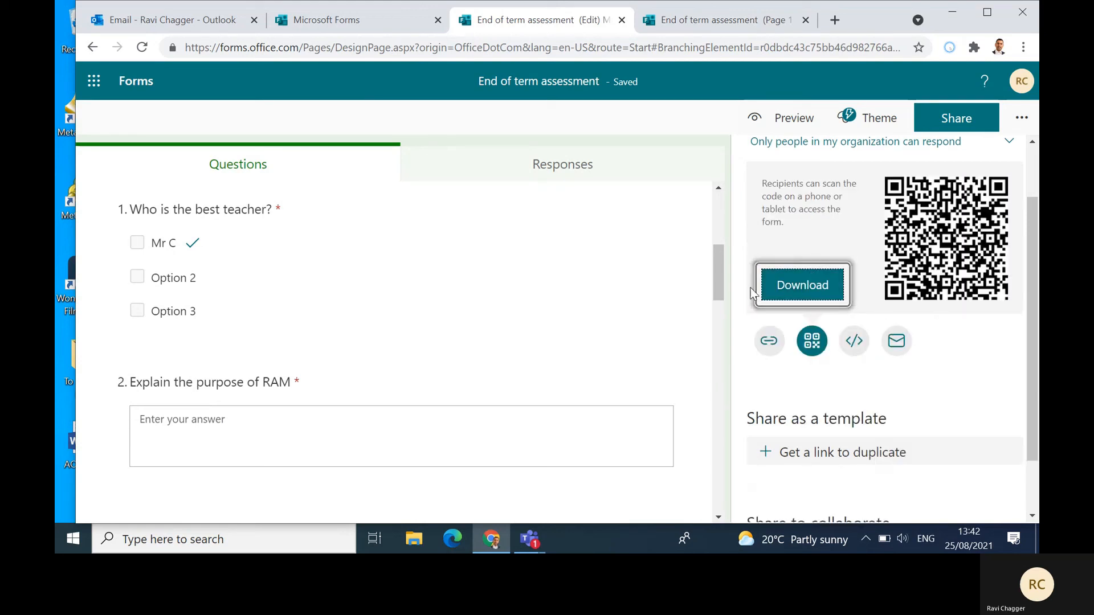
left_click(808, 291)
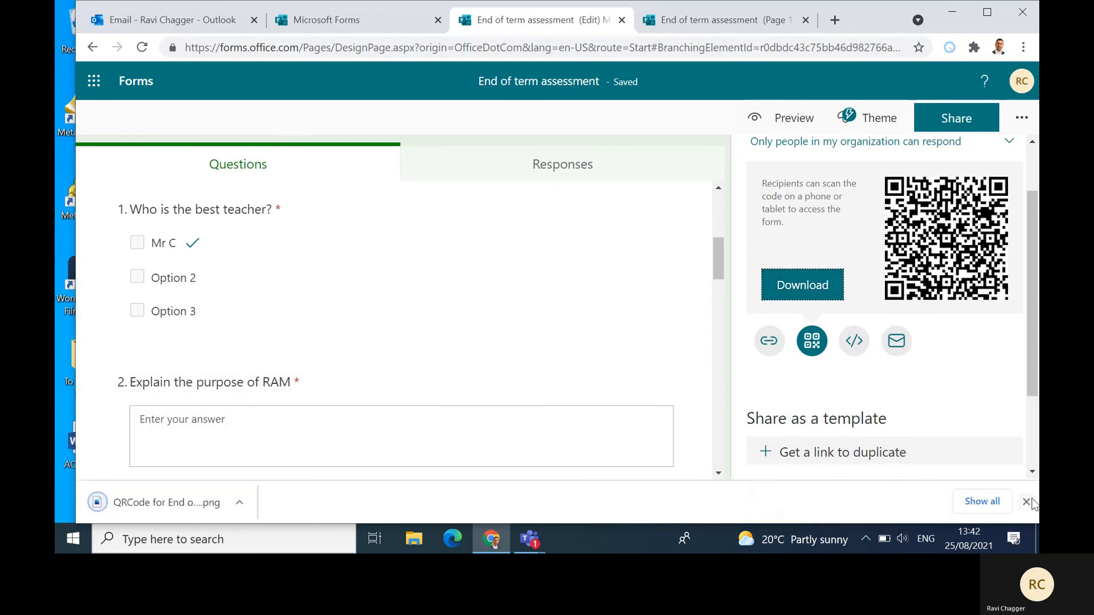
left_click(1026, 502)
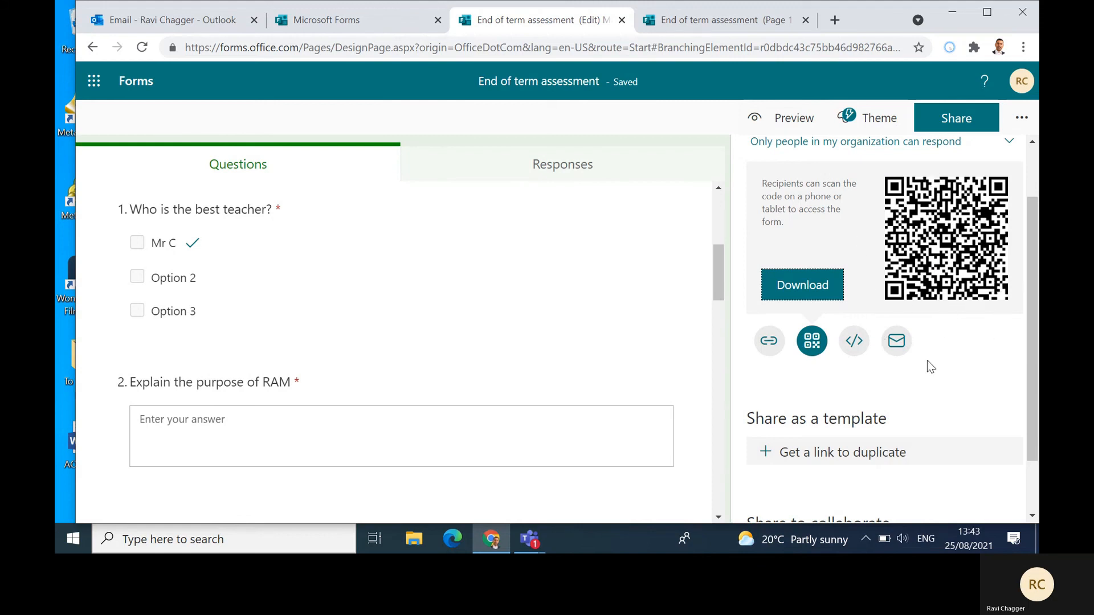
left_click(855, 342)
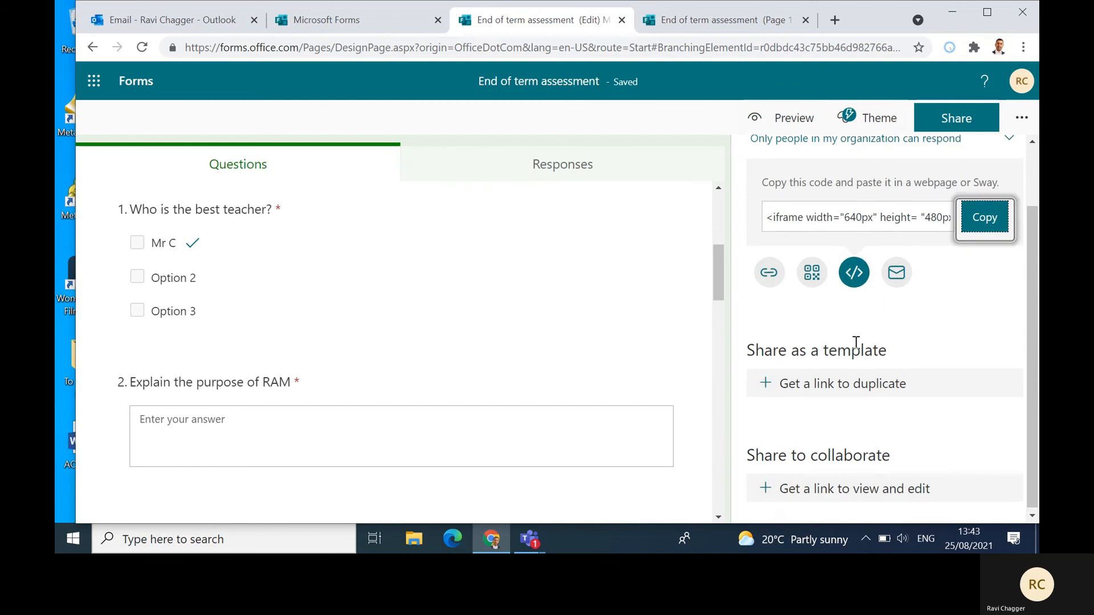
left_click(990, 220)
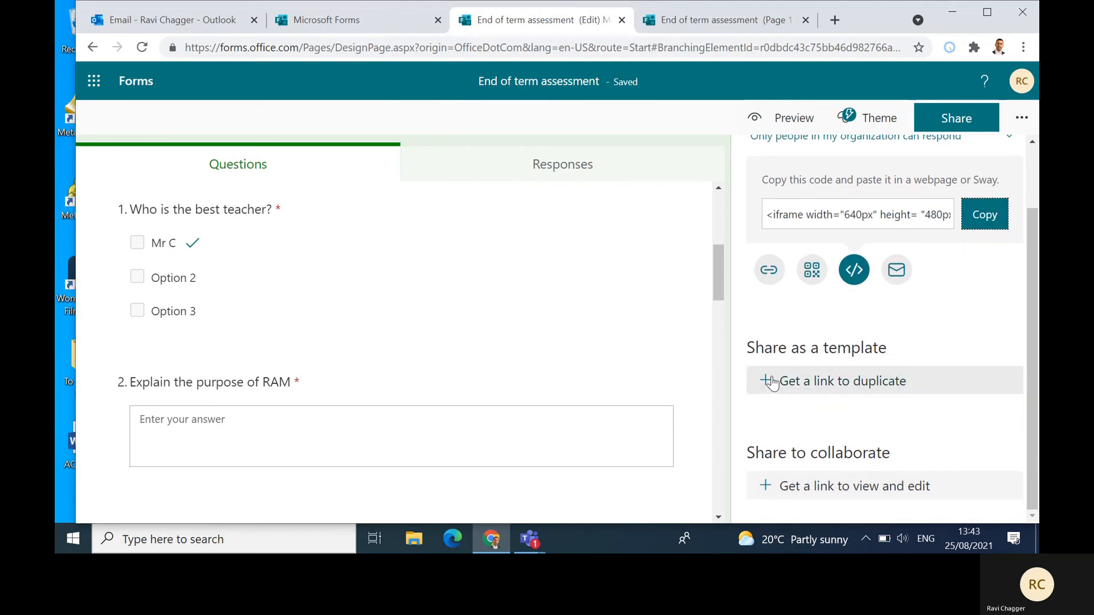
Create a template link for duplicating the form, and create and copy a collaboration link to view and edit it.
left_click(842, 383)
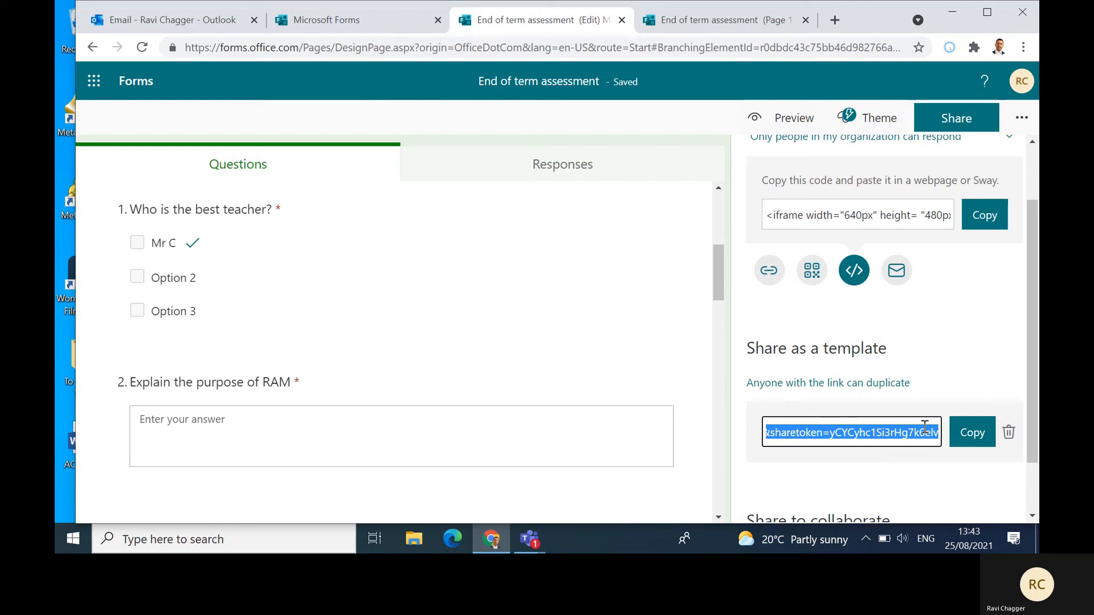
scroll(938, 419, "down", 1)
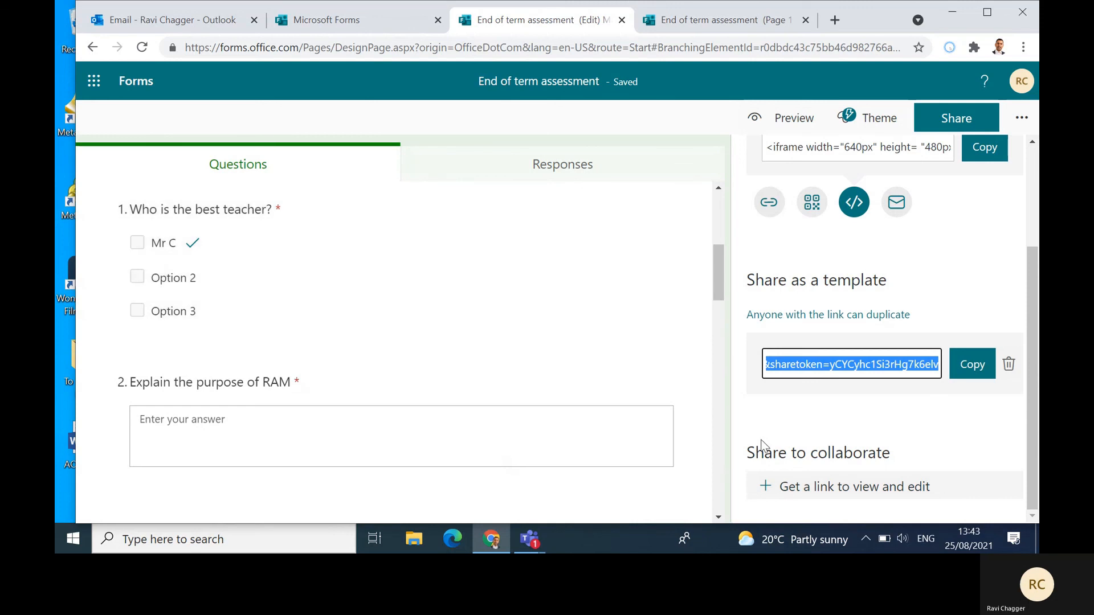
left_click(820, 489)
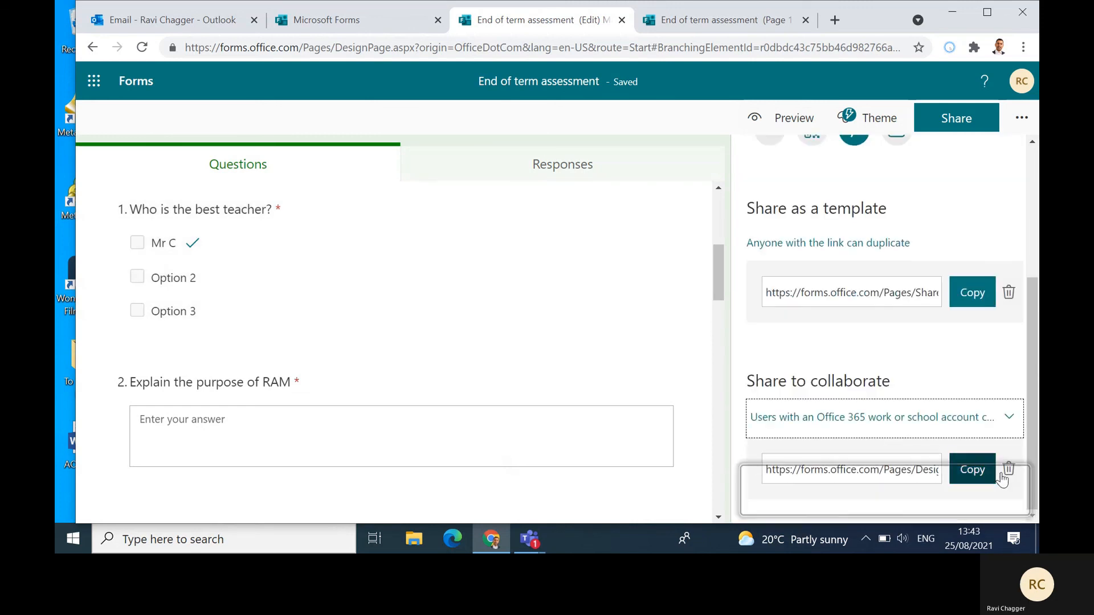
left_click(975, 472)
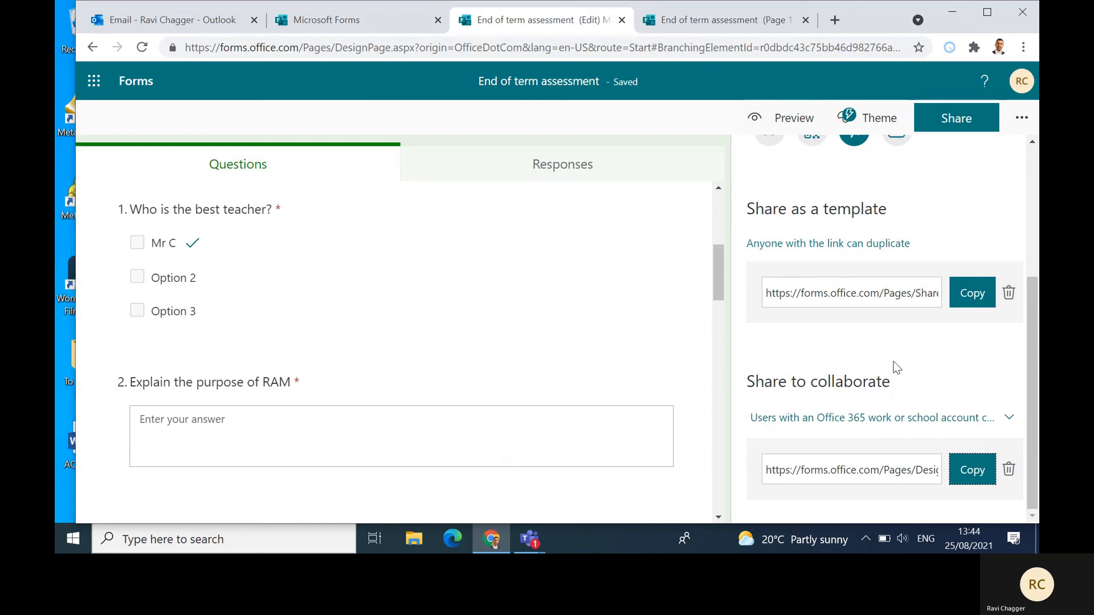
Try sharing the form by email and close the mail window without sending anything.
scroll(894, 364, "up", 3)
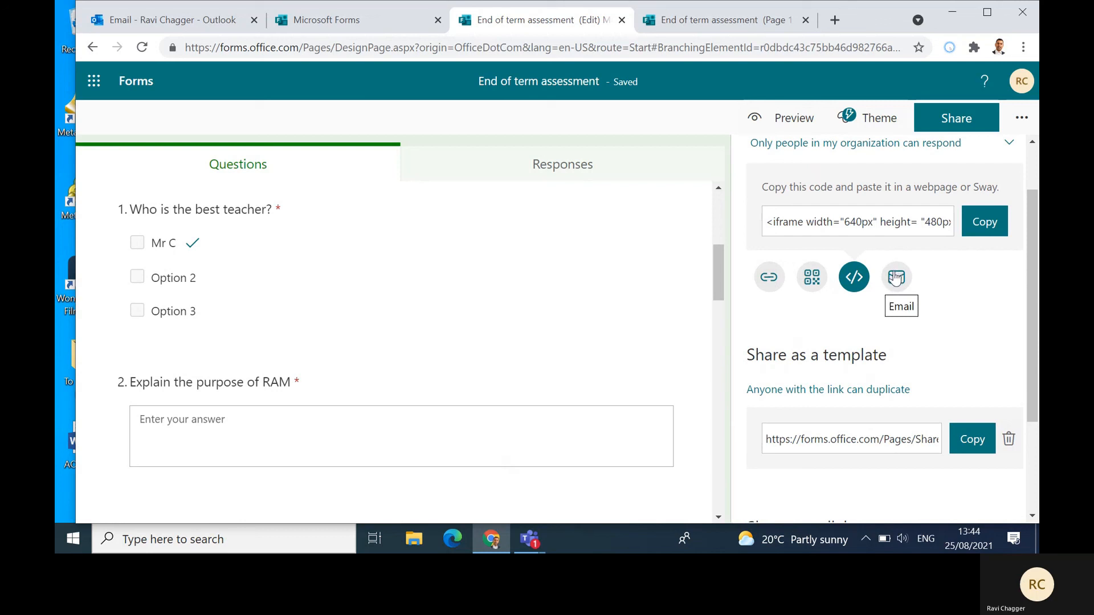
left_click(895, 278)
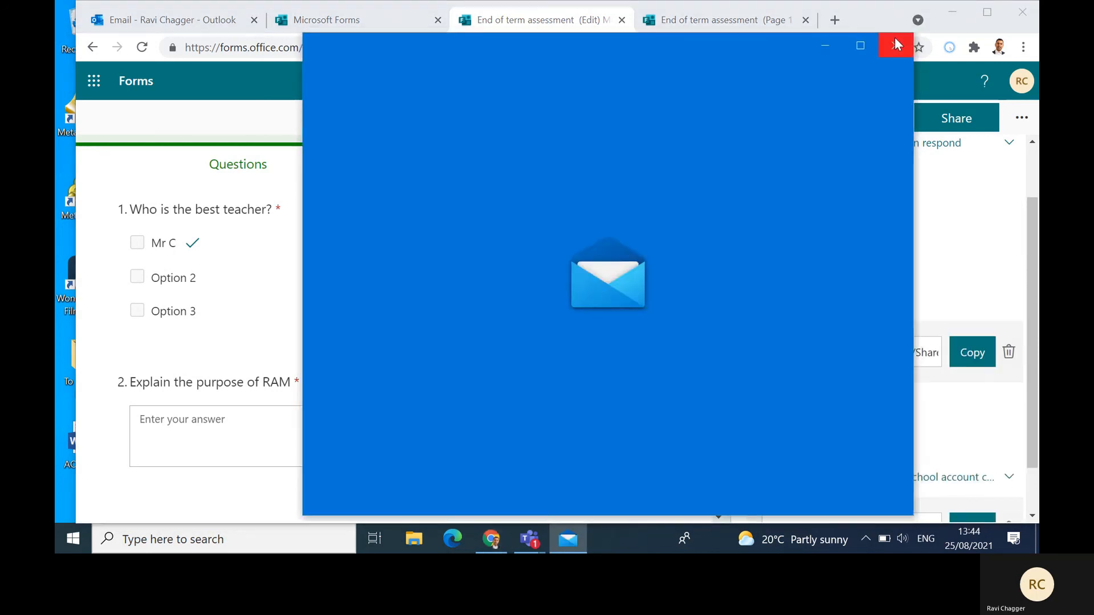
left_click(896, 39)
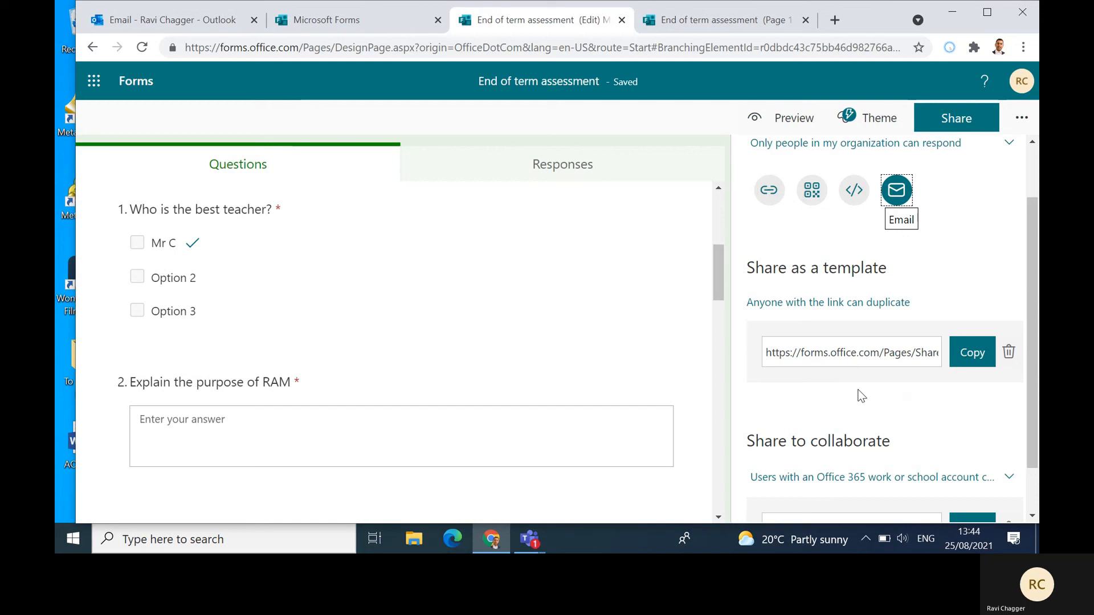
scroll(860, 395, "down", 1)
scroll(859, 388, "up", 2)
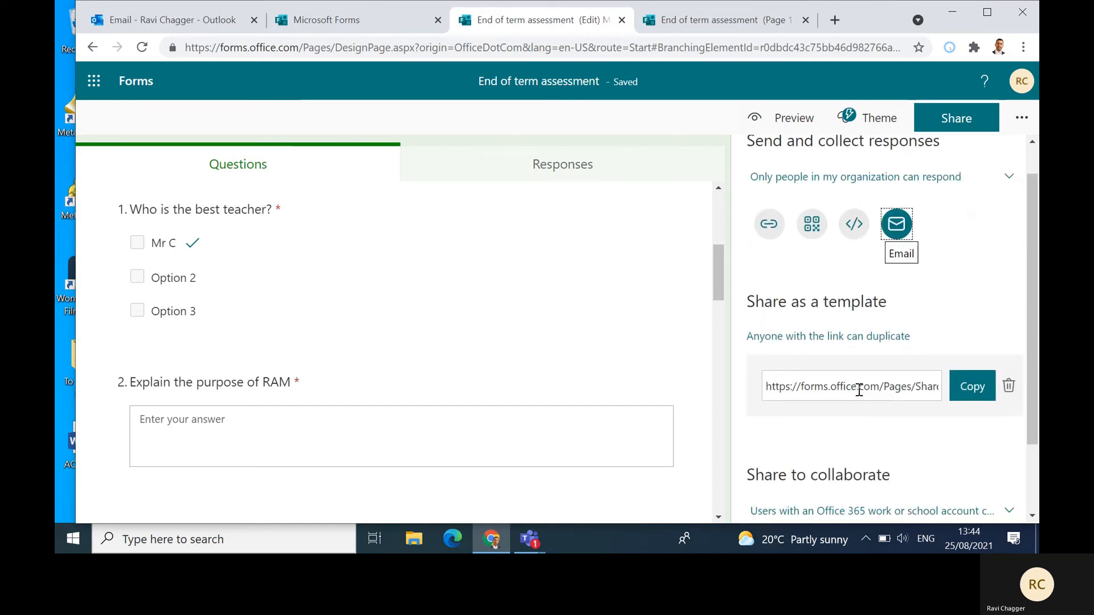
scroll(859, 390, "up", 1)
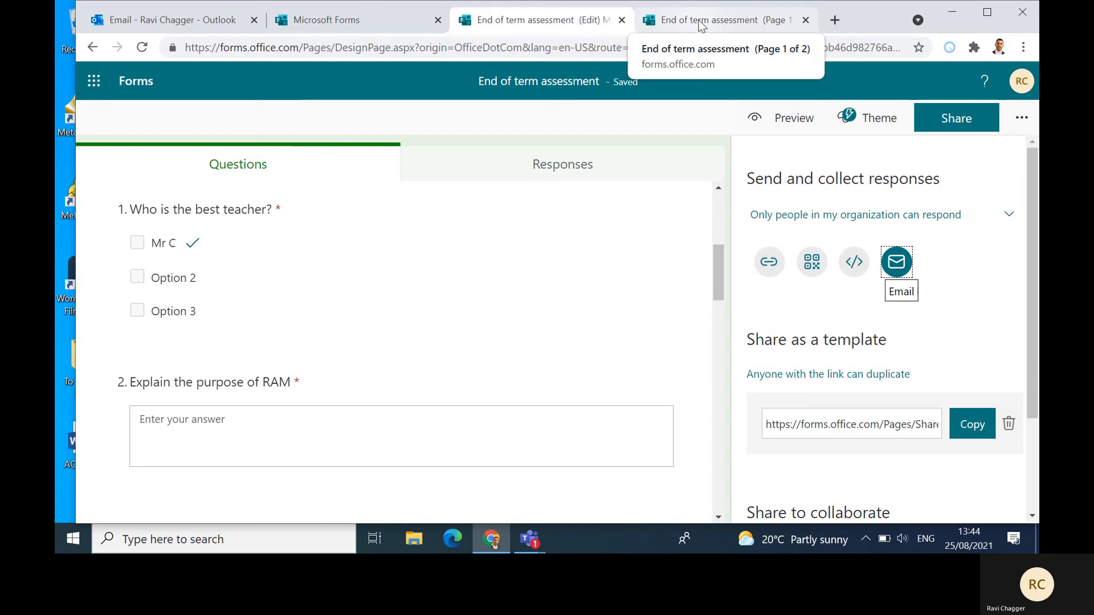
Move the form's response page into its own maximized window and choose the first answer to "Who is the best teacher?".
left_click_drag(699, 21, 627, 224)
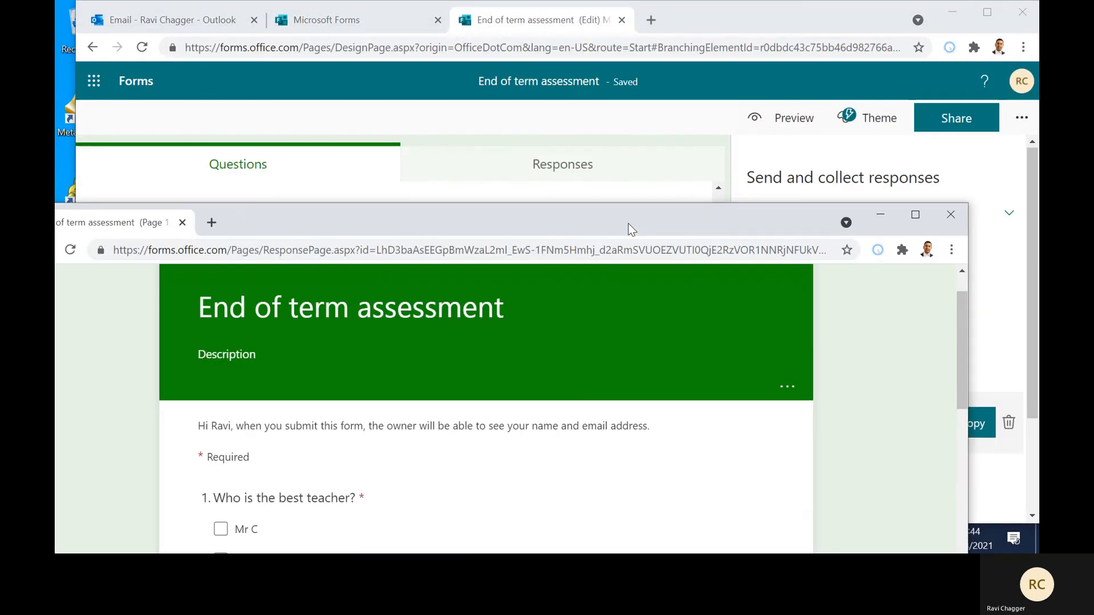
left_click(916, 214)
scroll(390, 220, "down", 2)
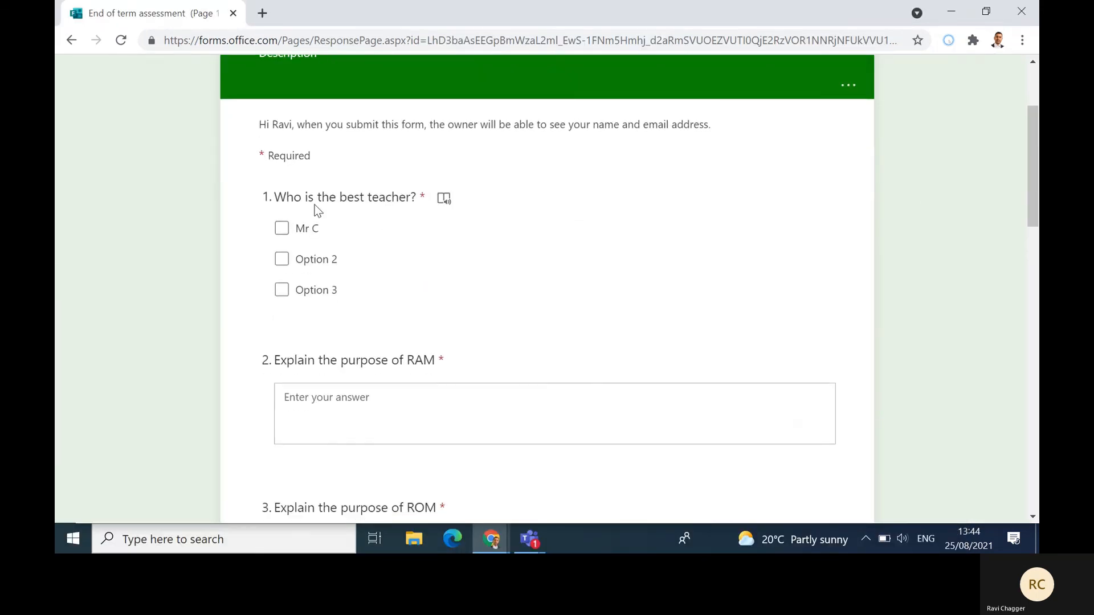
left_click(281, 228)
Answer question 2 on the purpose of RAM with "Volatile memory".
scroll(399, 328, "down", 2)
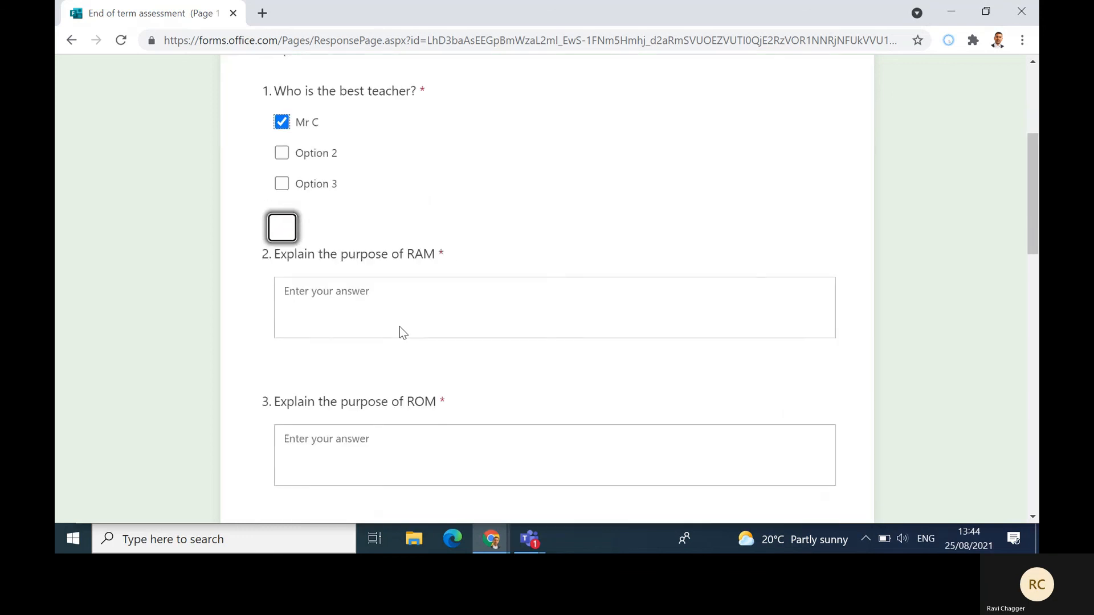
left_click(372, 298)
scroll(373, 301, "down", 2)
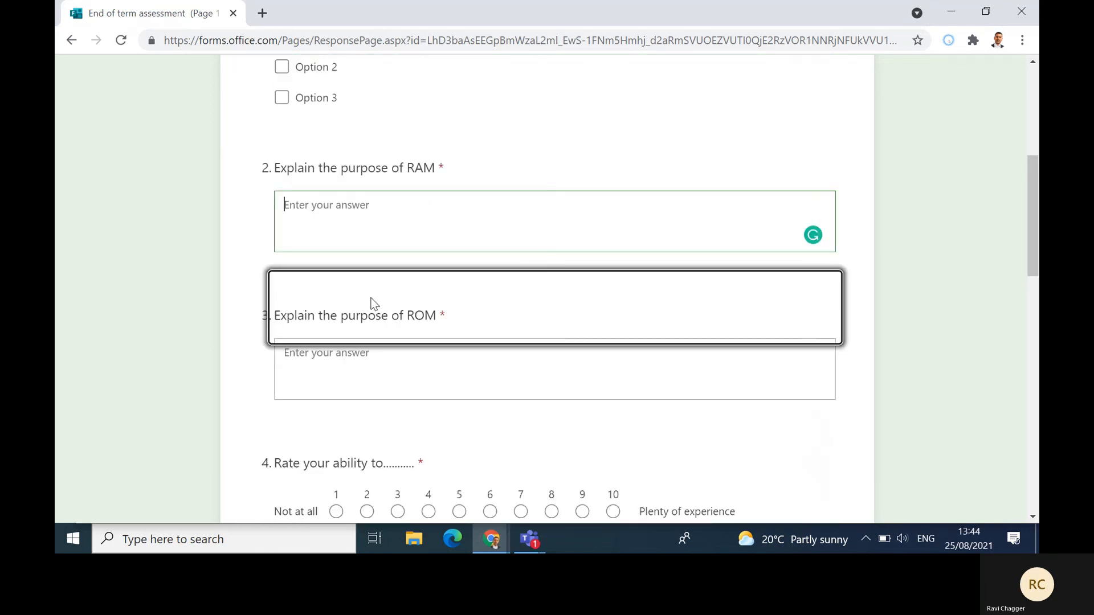
scroll(371, 303, "down", 1)
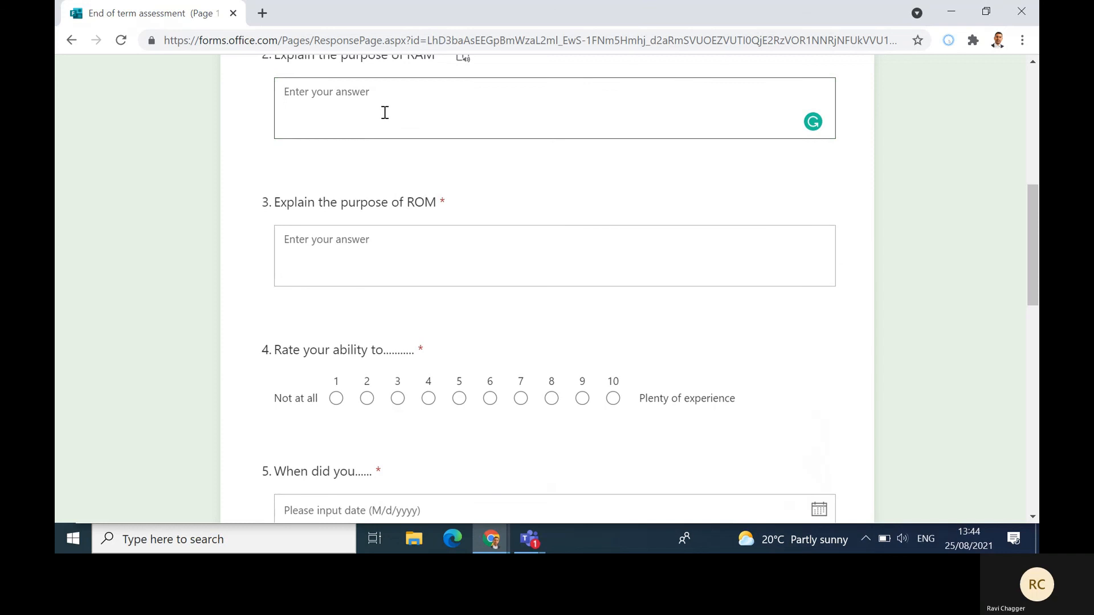
scroll(386, 118, "up", 1)
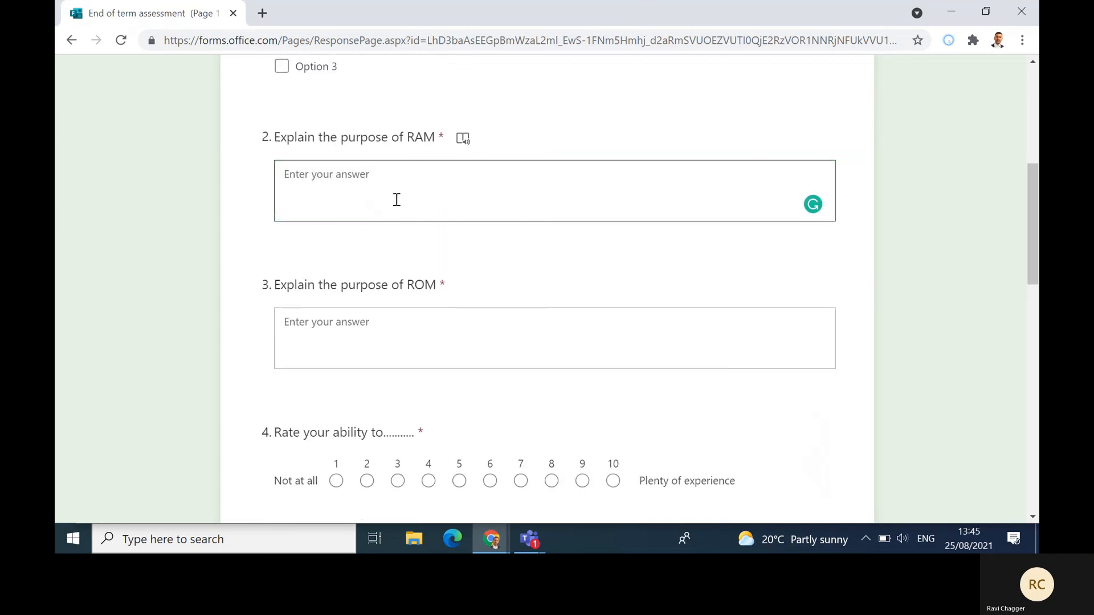
type("Volatile memory")
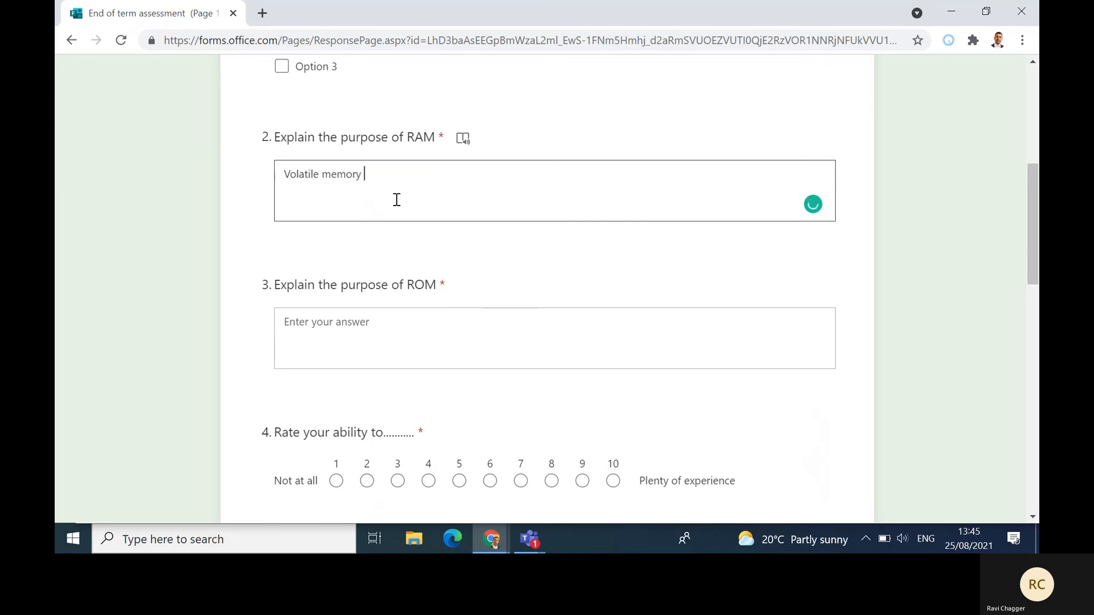
Answer question 3 on the purpose of ROM with the placeholder text "aaaaa".
scroll(396, 200, "down", 3)
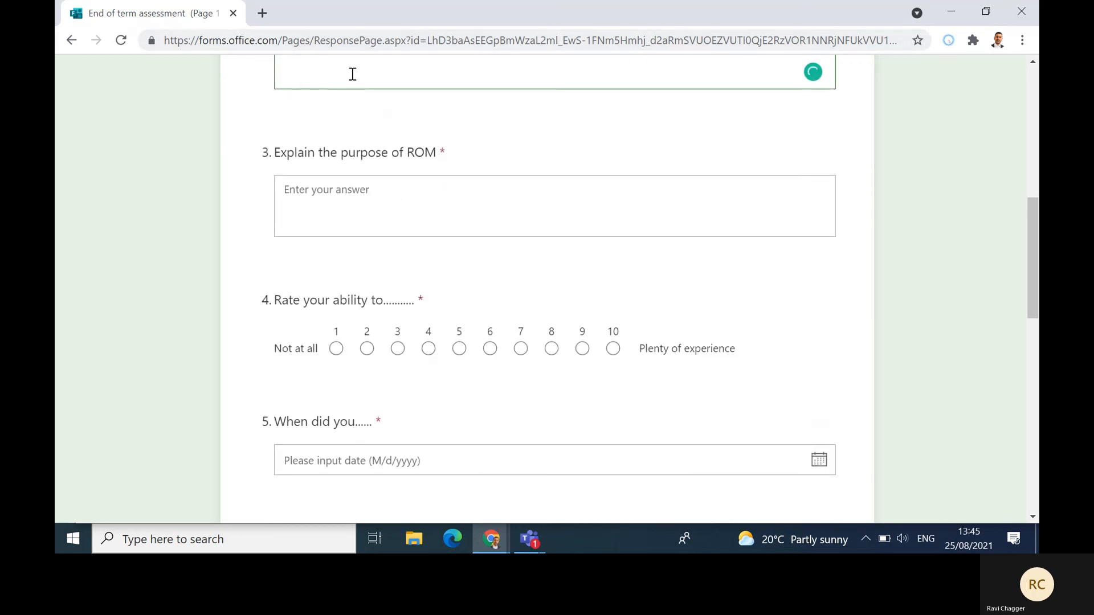
scroll(361, 205, "down", 2)
left_click(364, 127)
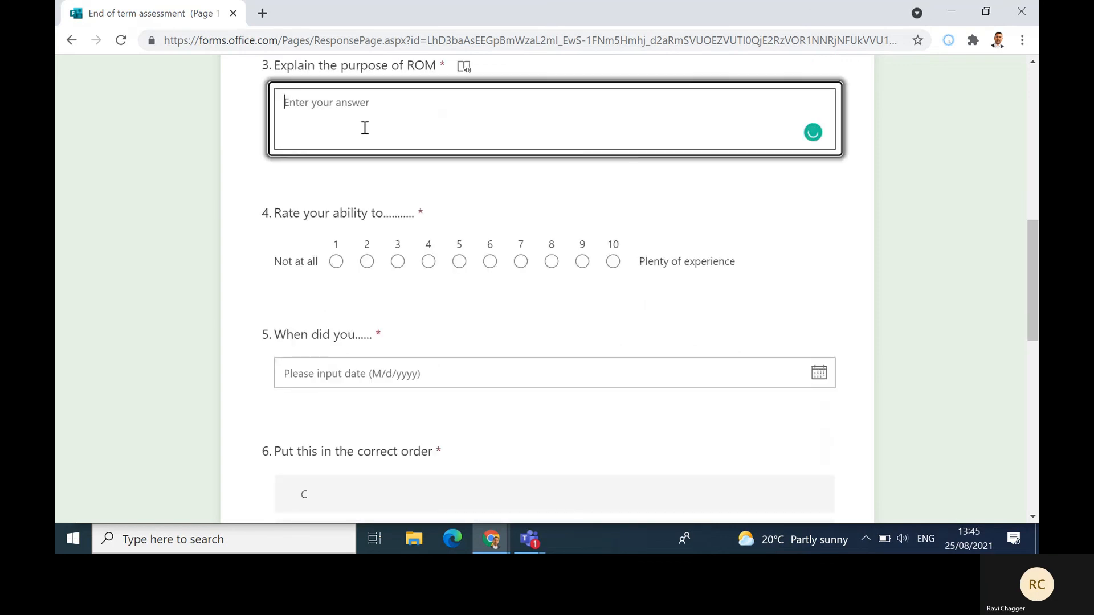
type("aaaaa")
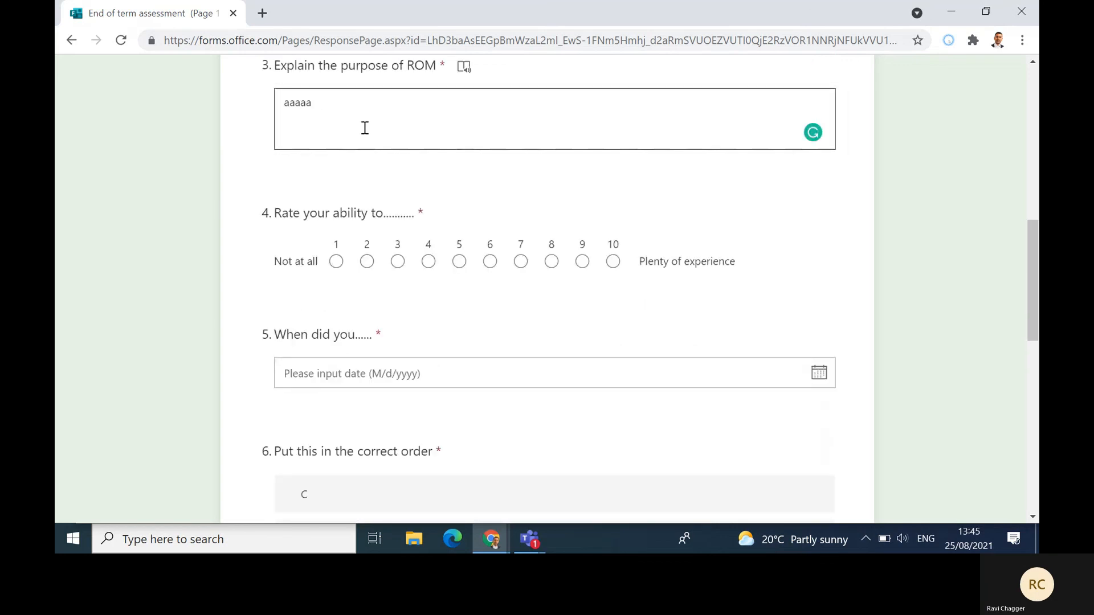
Rate the ability in question 4 as 8 and set the date in question 5 to 18 August 2021.
scroll(364, 127, "down", 3)
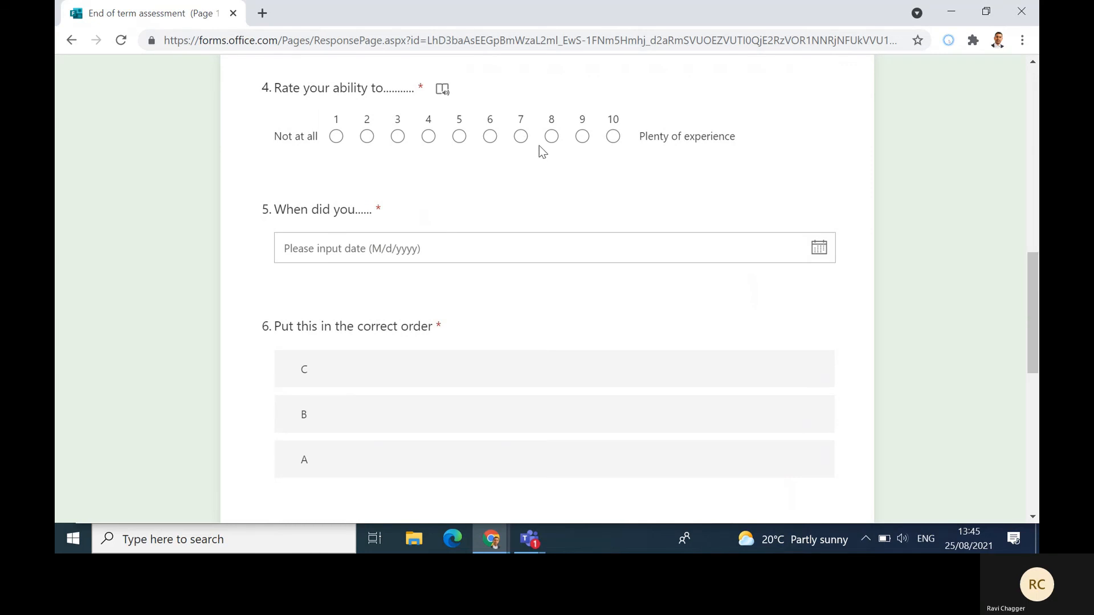
left_click(553, 137)
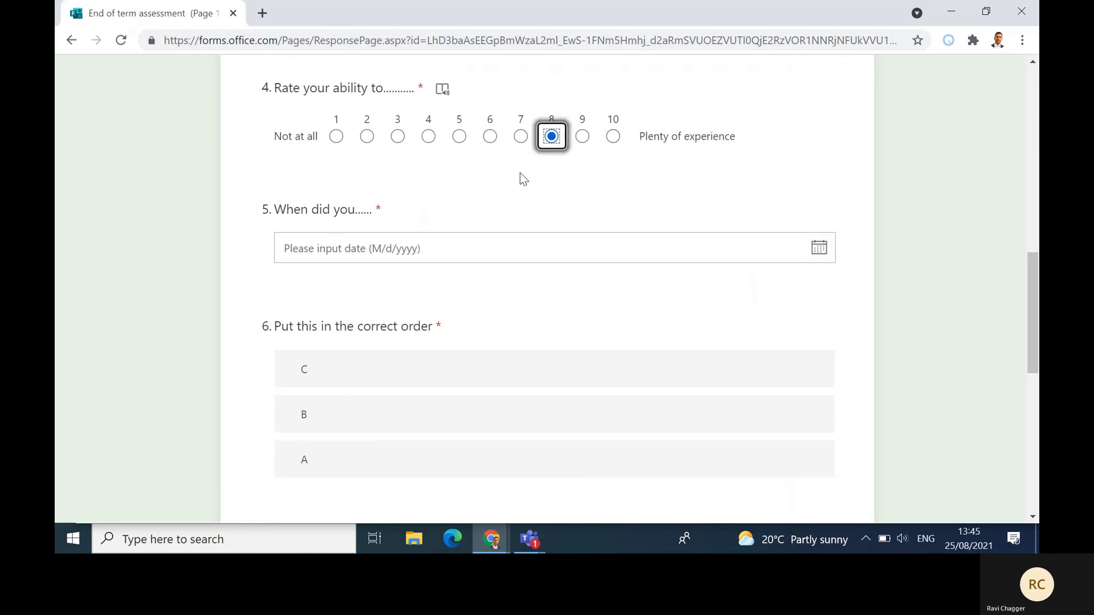
scroll(405, 242, "down", 2)
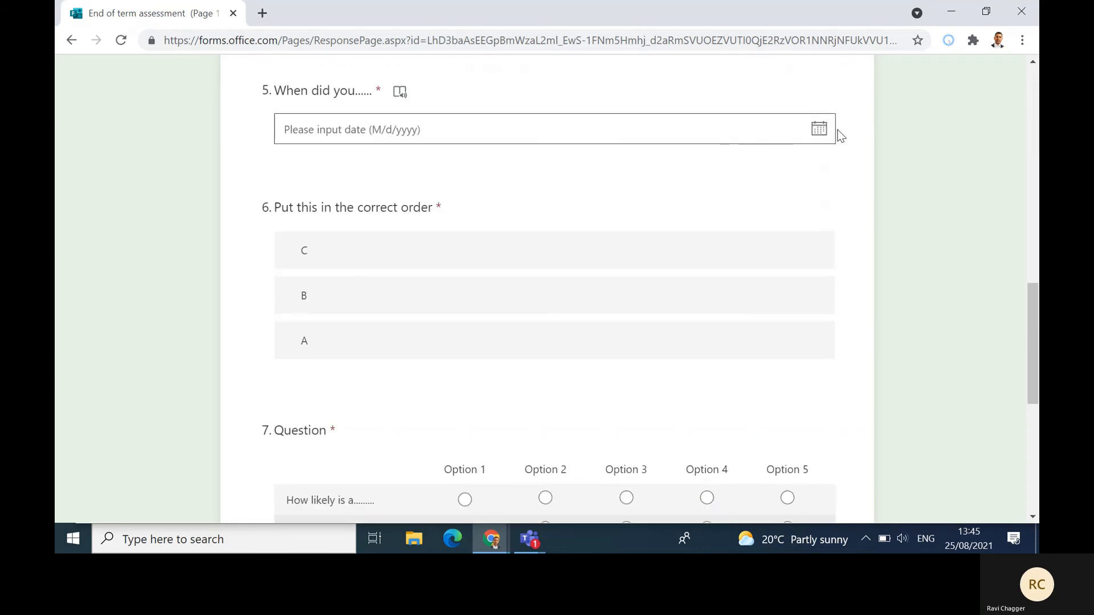
left_click(823, 133)
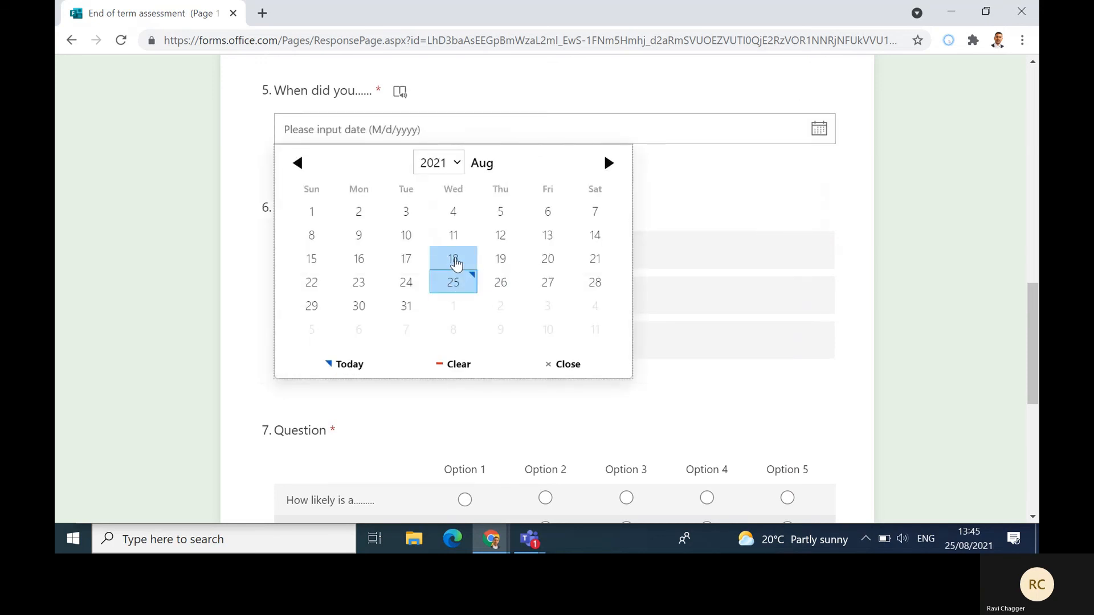
left_click(454, 259)
Arrange the items of question 6 in the order A, B, C.
scroll(476, 153, "down", 2)
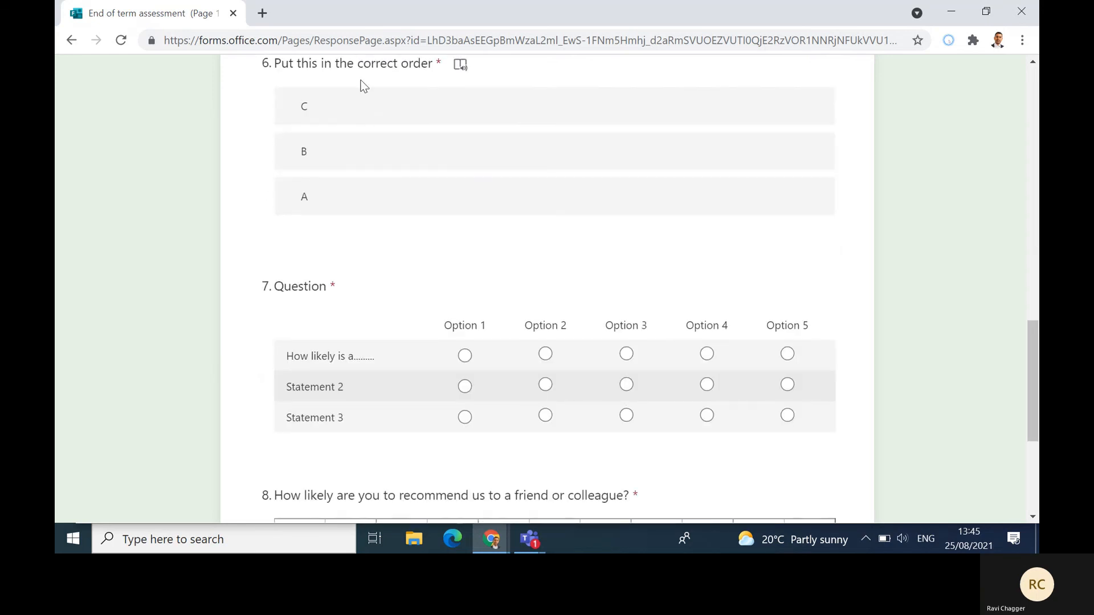
scroll(361, 74, "up", 1)
mouse_move(323, 225)
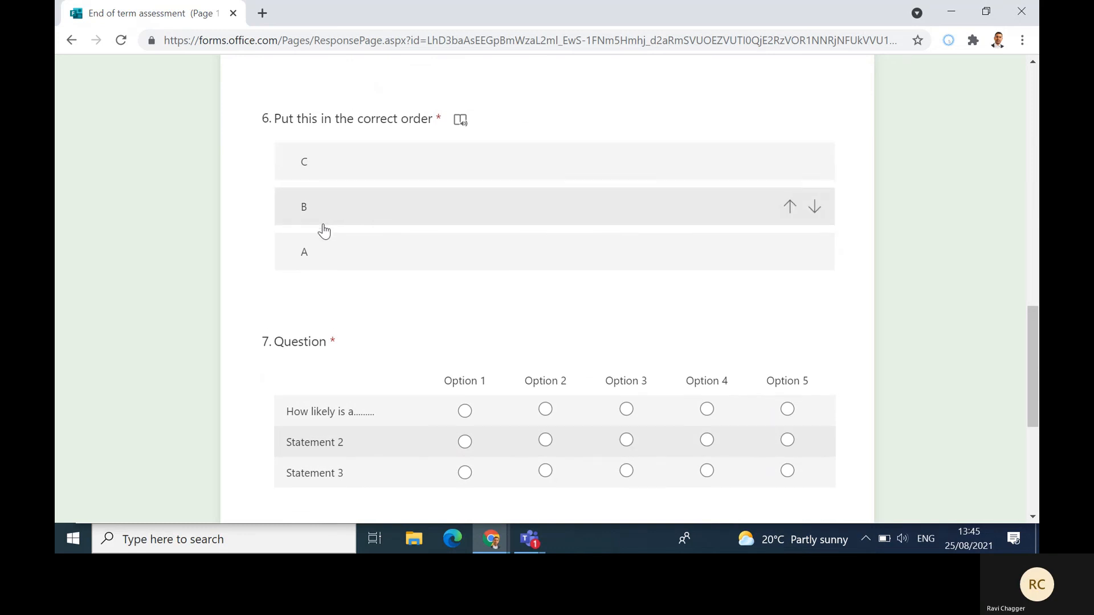
left_click_drag(324, 261, 335, 157)
left_click_drag(325, 212, 322, 273)
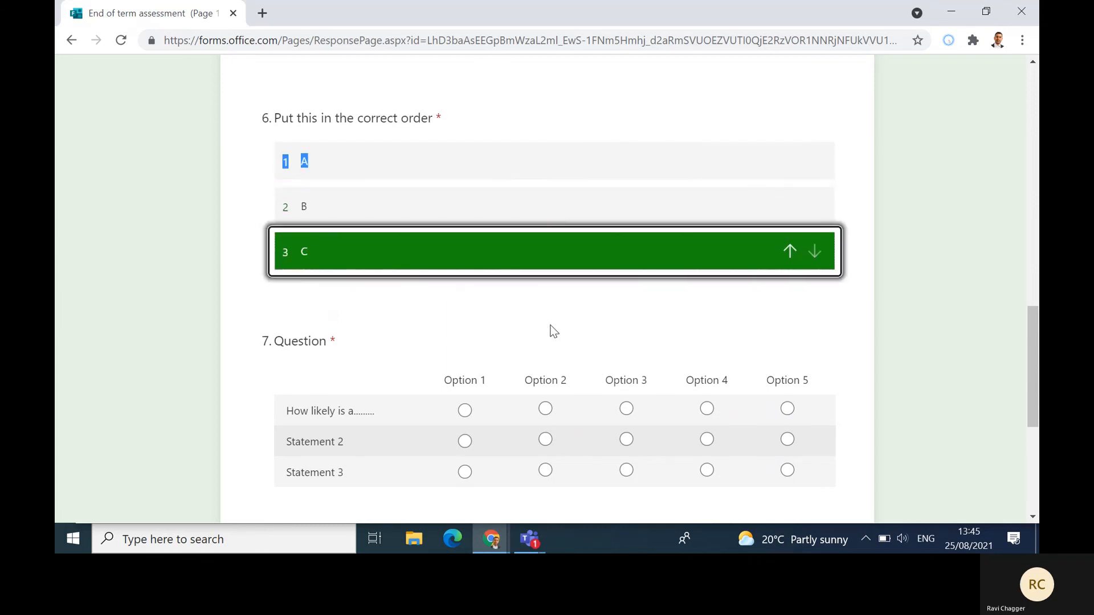
In question 7, choose Option 2 for "How likely is a..." and Option 3 for Statement 2 and Statement 3.
scroll(549, 328, "down", 3)
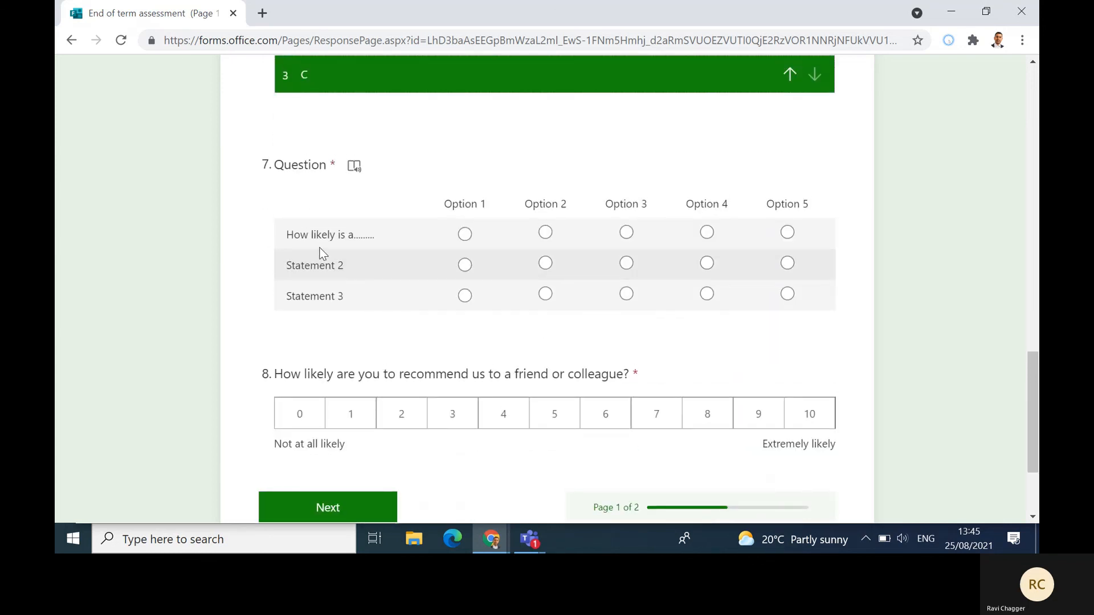
left_click(544, 234)
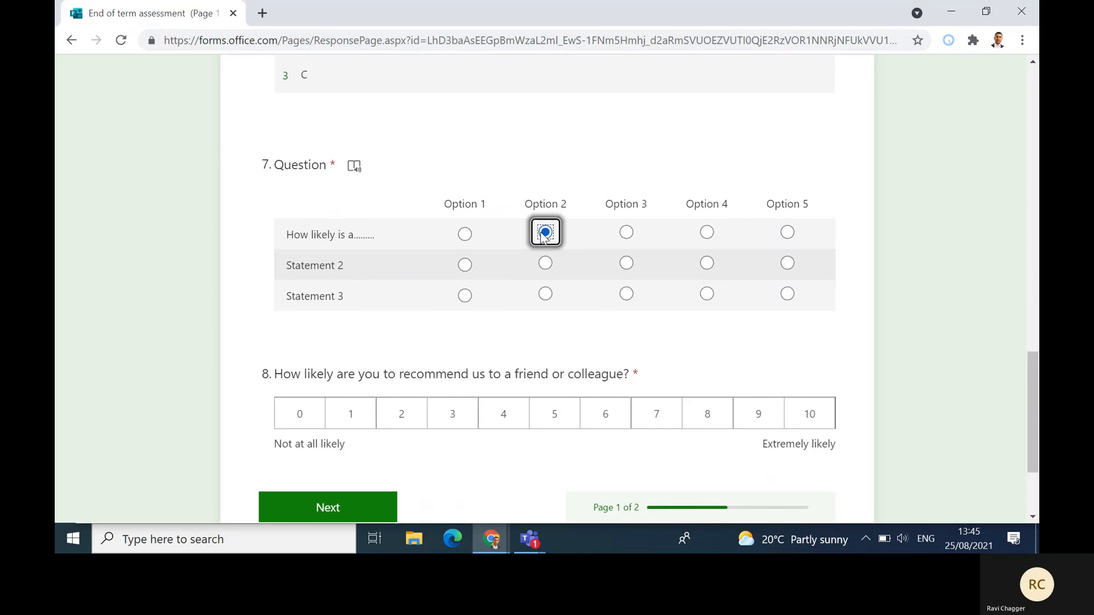
left_click(627, 262)
left_click(626, 293)
left_click(545, 294)
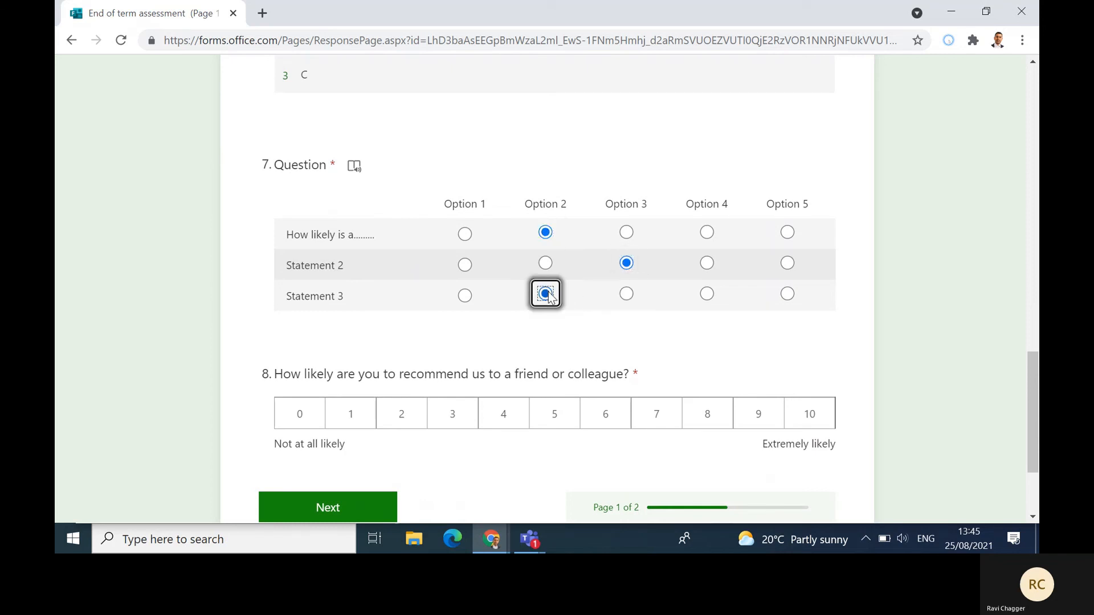
left_click(626, 294)
Give a recommendation score of 10 in question 8 and continue to the form's second page.
scroll(686, 314, "down", 2)
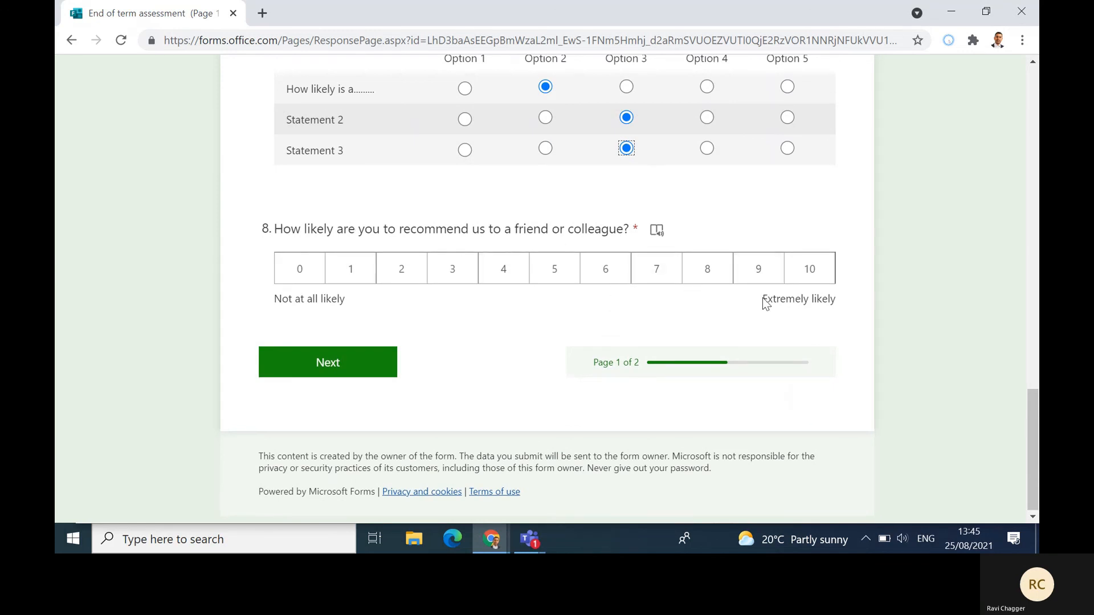
left_click(809, 274)
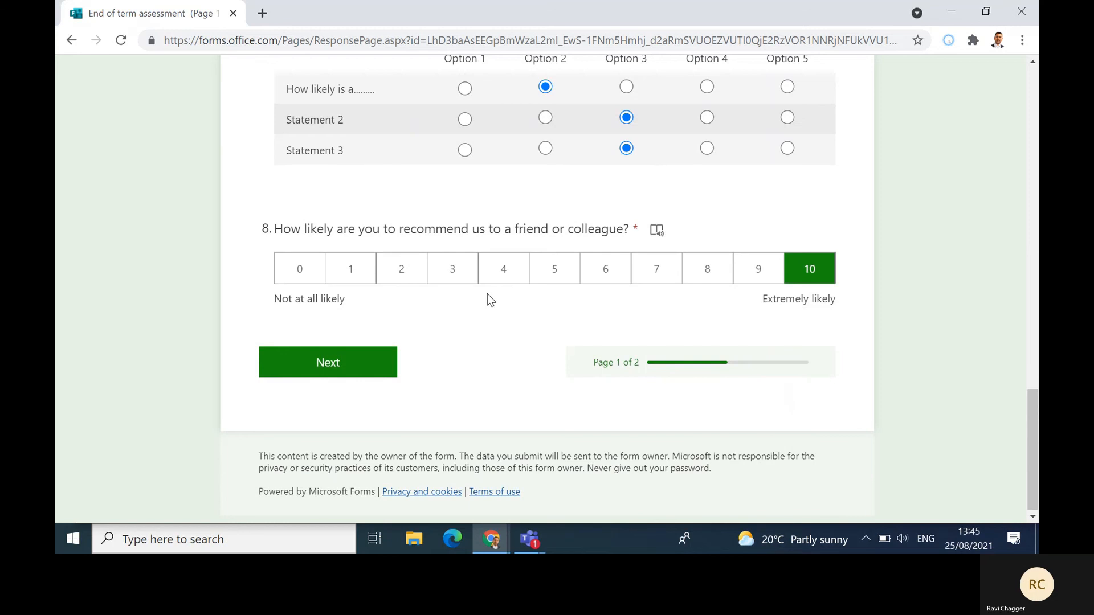
left_click(338, 370)
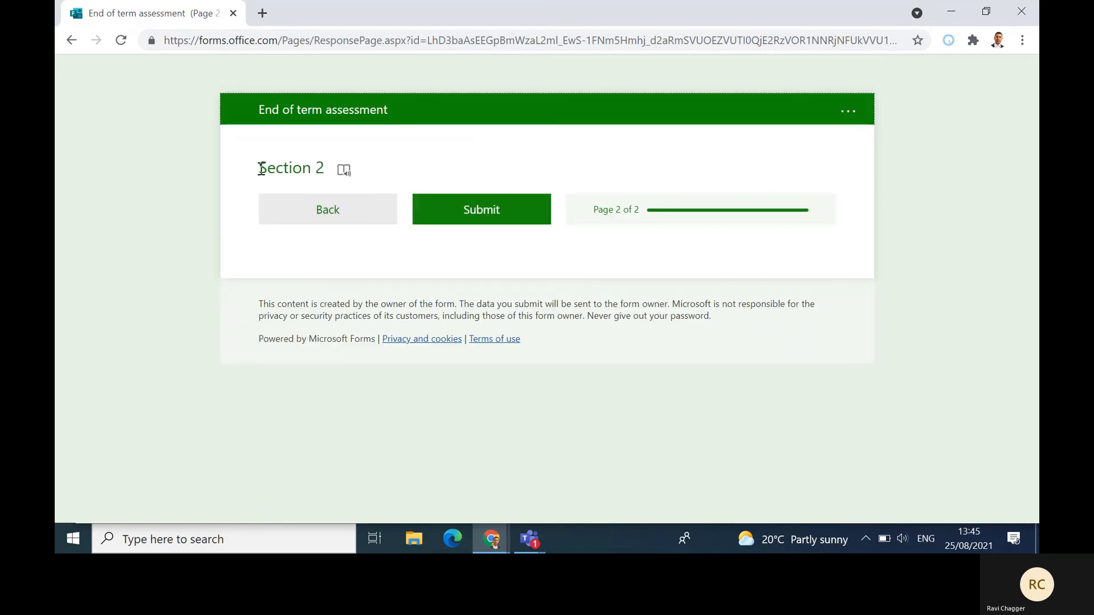
Look over the Section 2 heading, submit the completed response and highlight the thank-you message.
left_click_drag(260, 169, 344, 172)
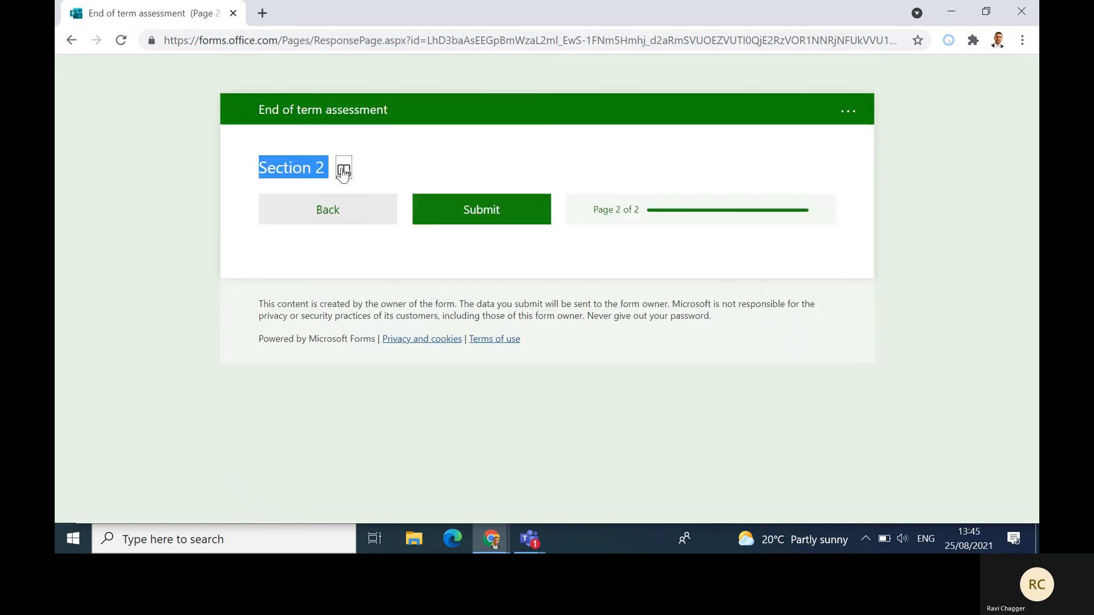
left_click(486, 174)
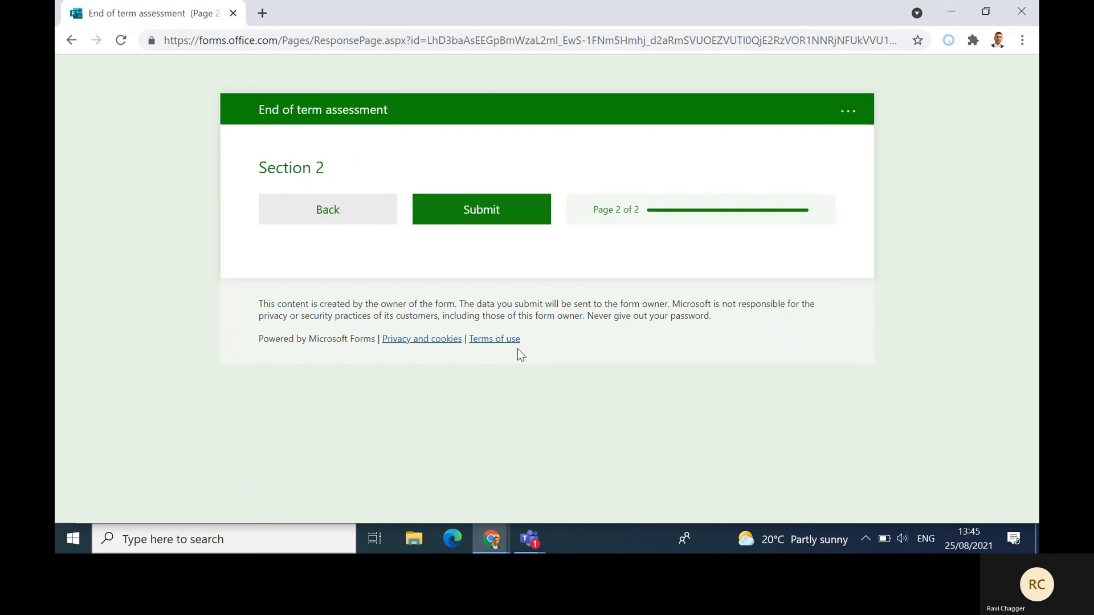
left_click(495, 212)
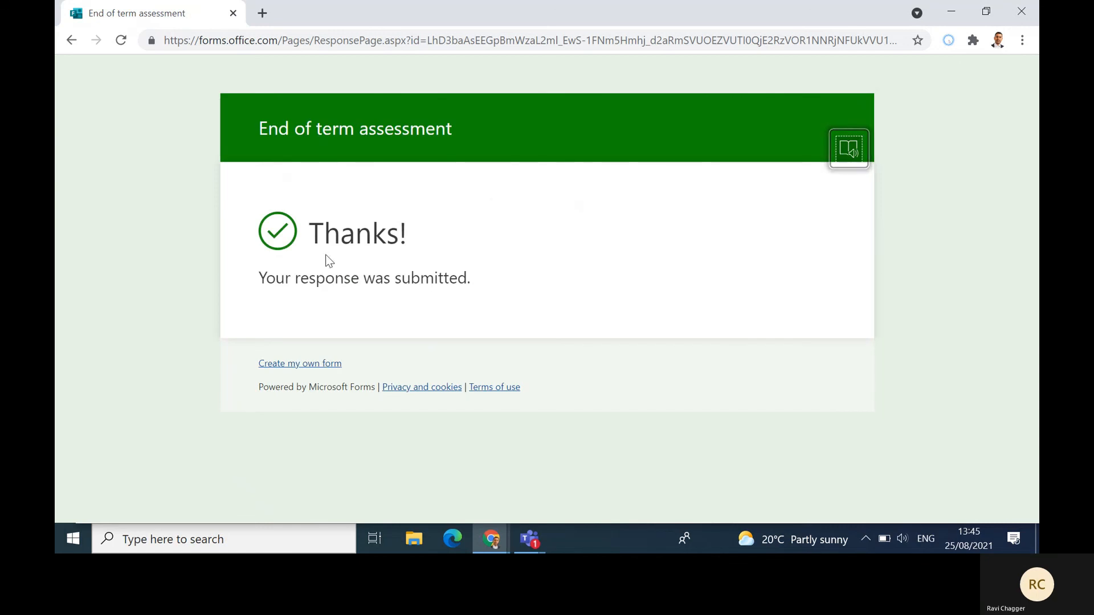
left_click_drag(309, 234, 418, 228)
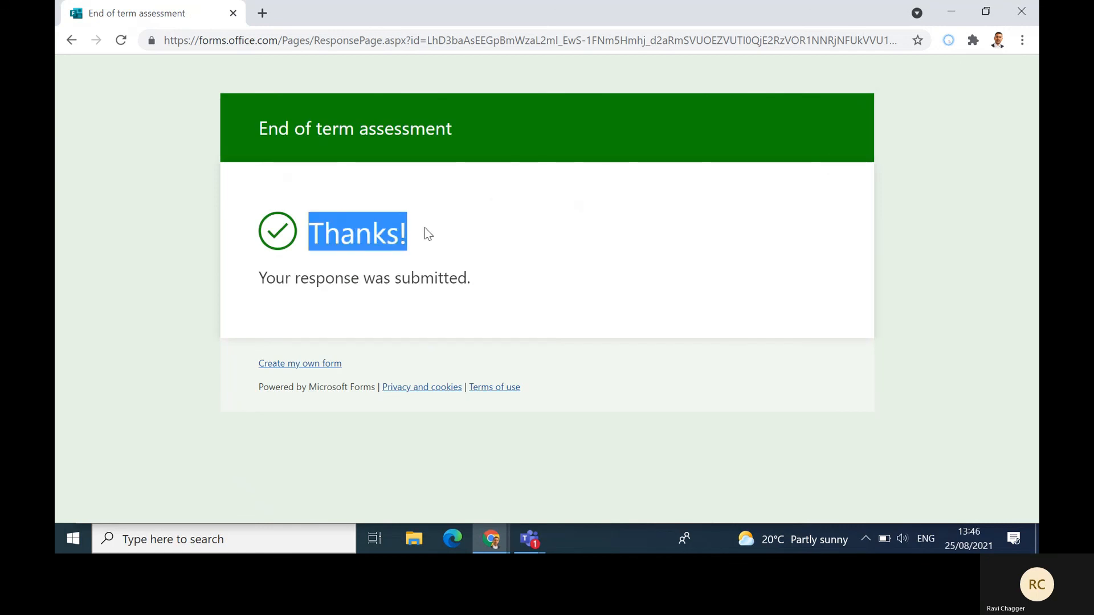